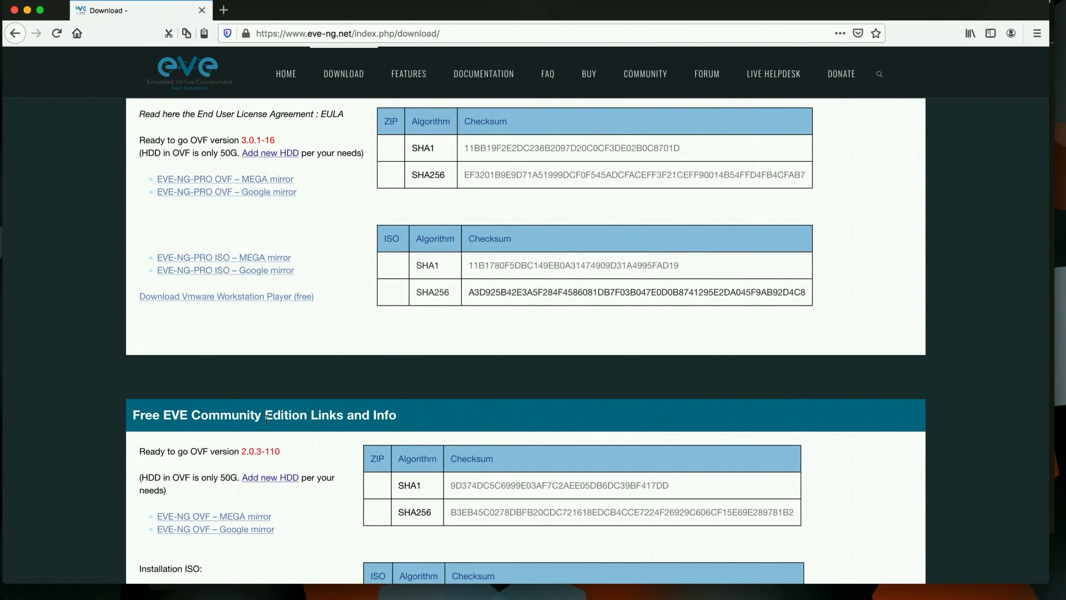
# Copy the networkhunt Palo Alto 8.0.1 download URL from the notes into a new Firefox tab
pyautogui.scroll(-2, 267, 419)
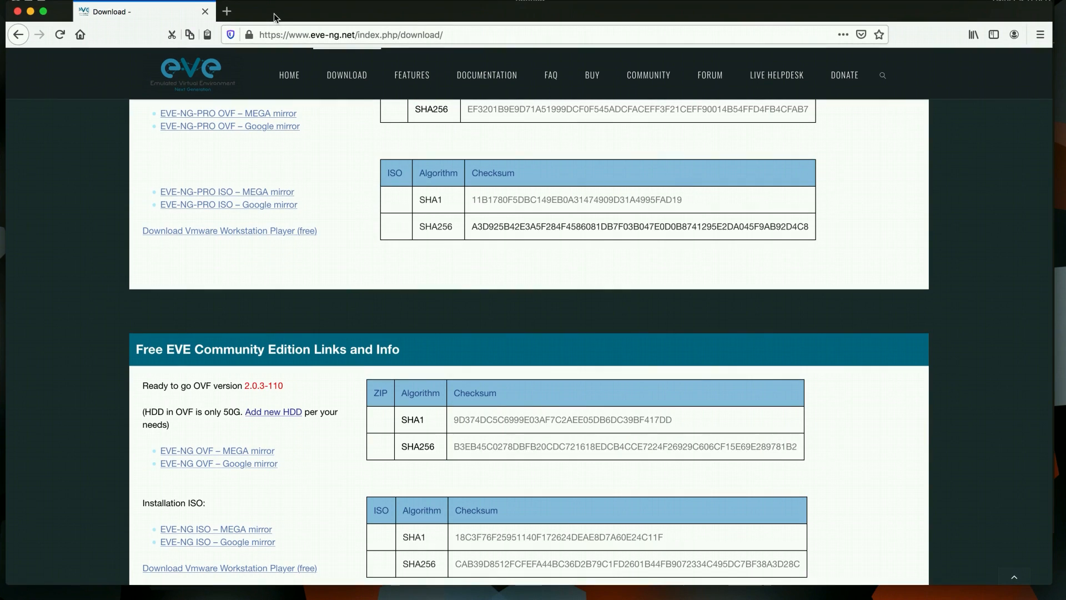
pyautogui.click(231, 15)
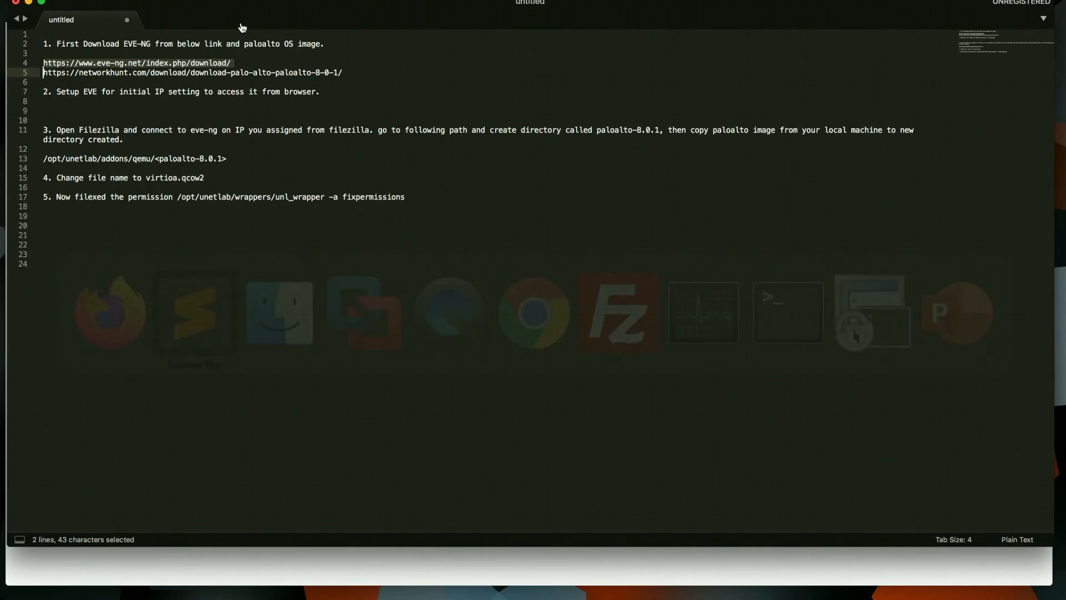
pyautogui.tripleClick(183, 75)
pyautogui.press('super+c')
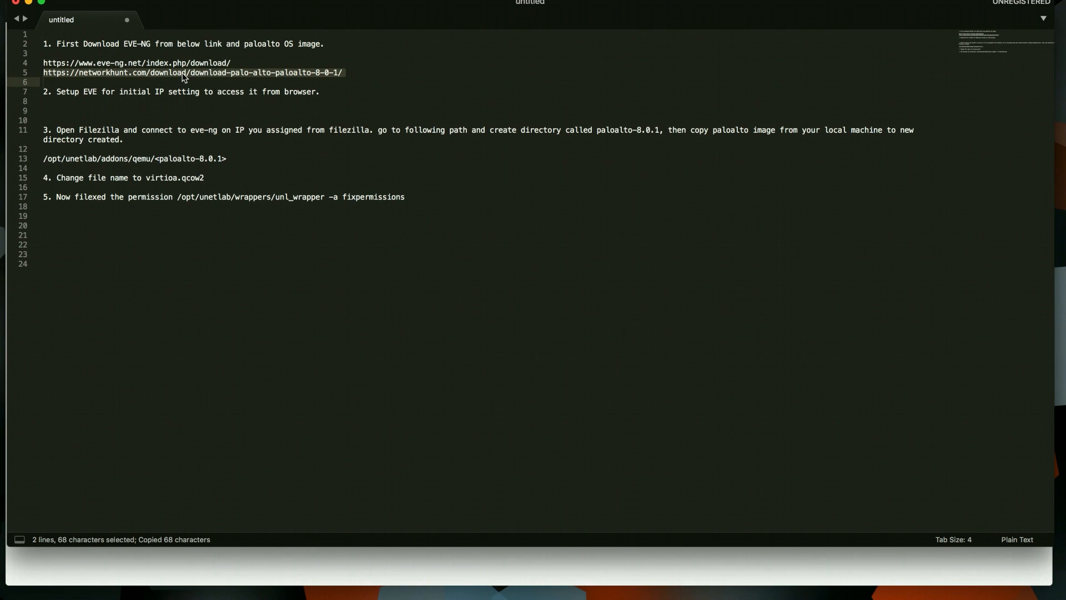
pyautogui.press('super+Tab')
pyautogui.press('super+v')
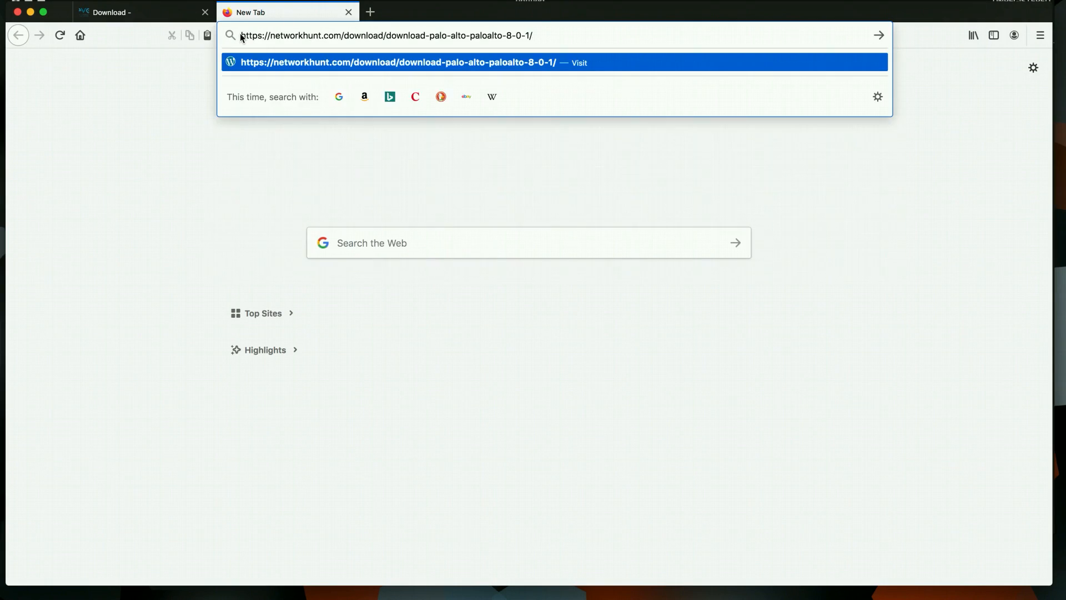
# Load the networkhunt page and scroll to the PA-VM-KVM-8.0.1.qcow2 download listing
pyautogui.press('Return')
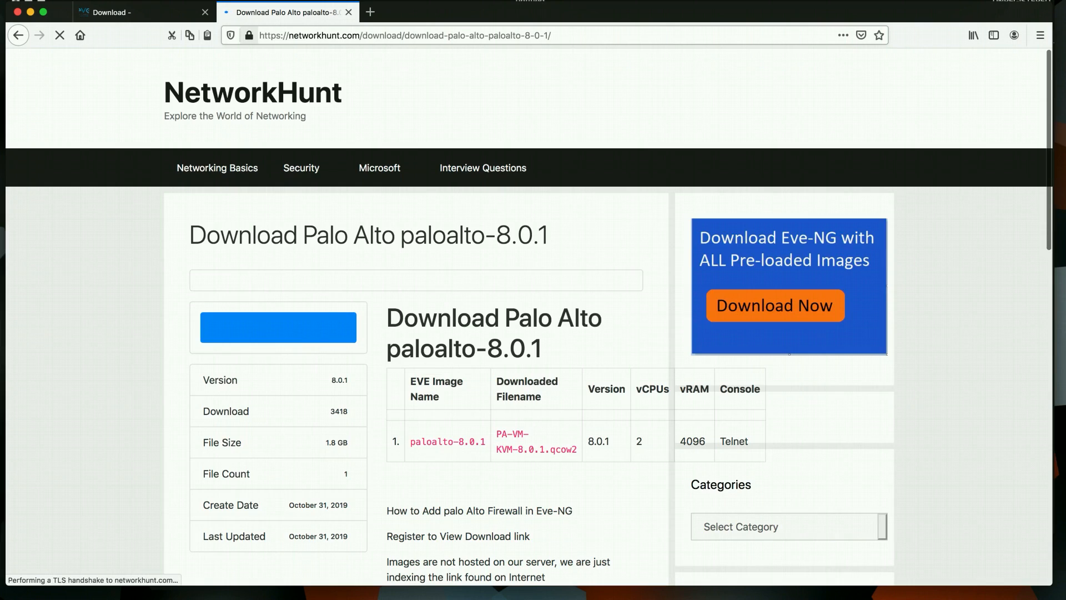
pyautogui.scroll(-4, 505, 427)
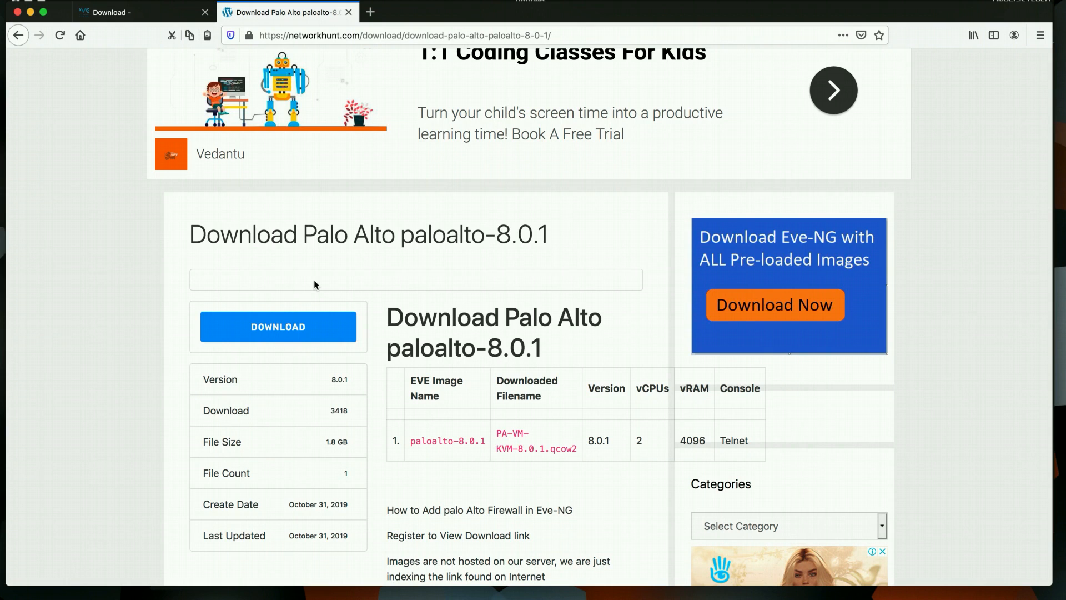
# Go back to the EVE-NG download page and find the Windows Client Side pack
pyautogui.click(111, 13)
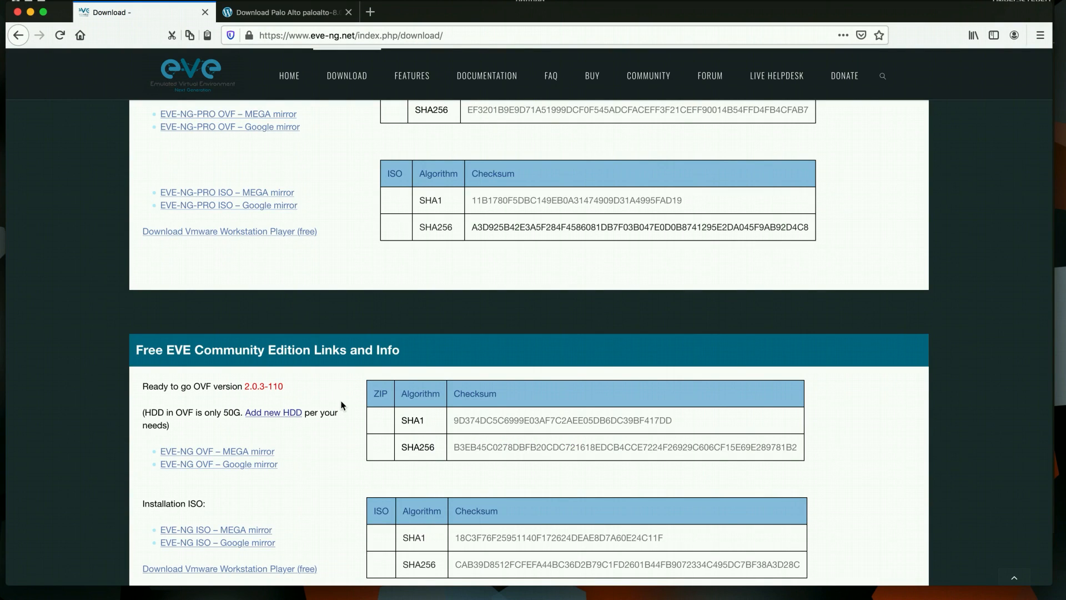
pyautogui.scroll(-6, 342, 406)
pyautogui.scroll(-3, 341, 405)
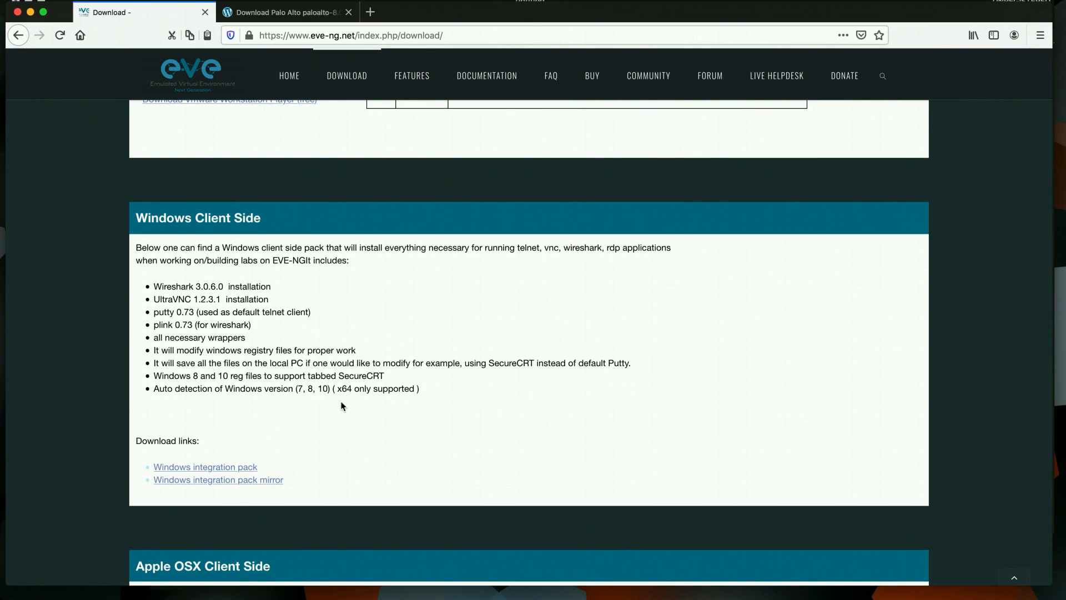
pyautogui.scroll(-1, 342, 405)
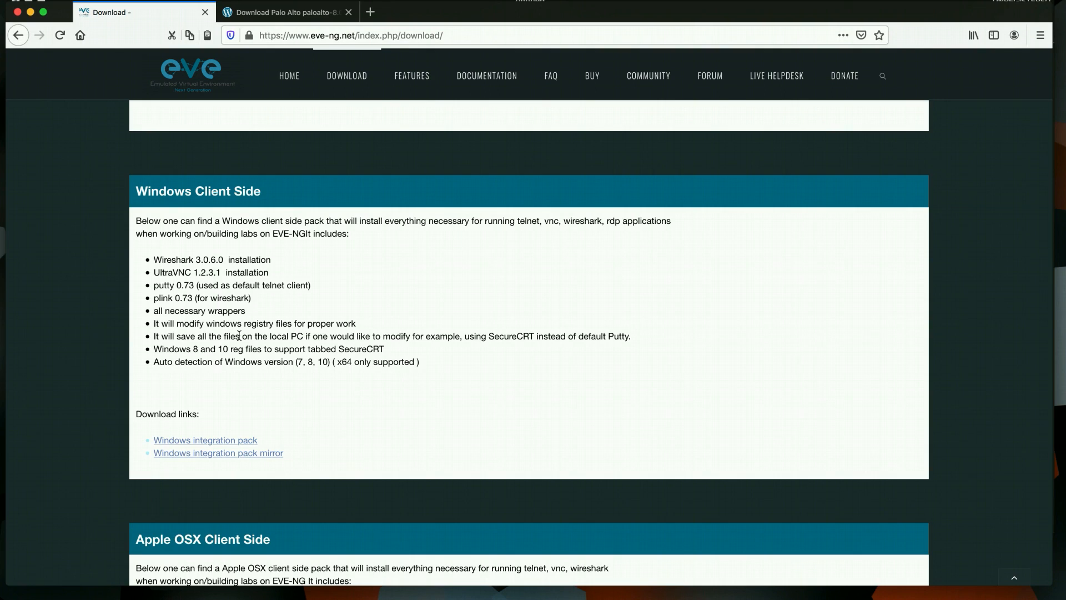
pyautogui.moveTo(138, 191); pyautogui.dragTo(245, 191)
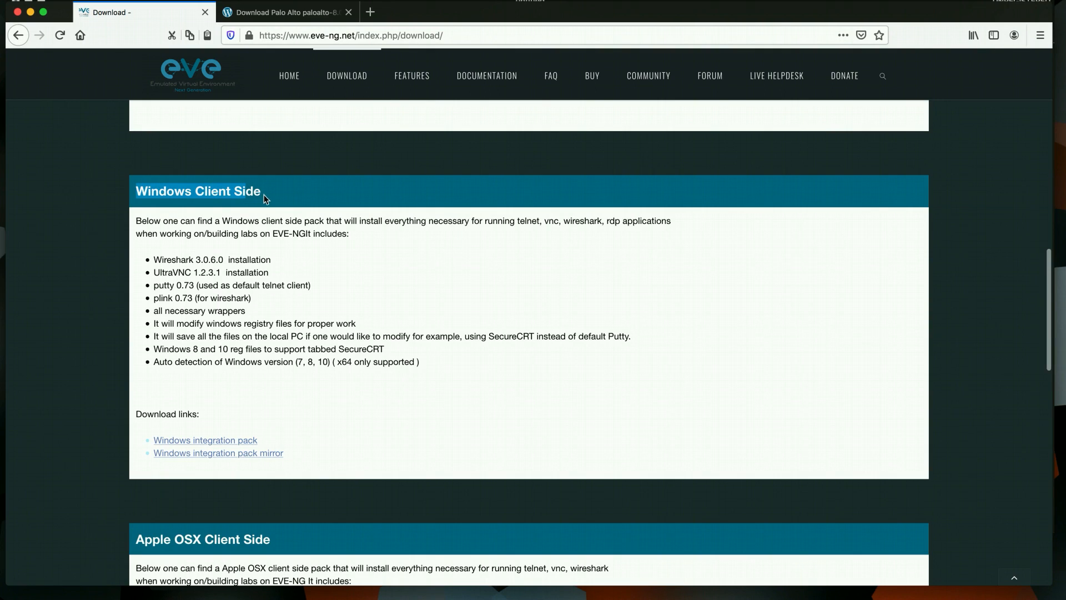
pyautogui.doubleClick(163, 191)
pyautogui.click(219, 188)
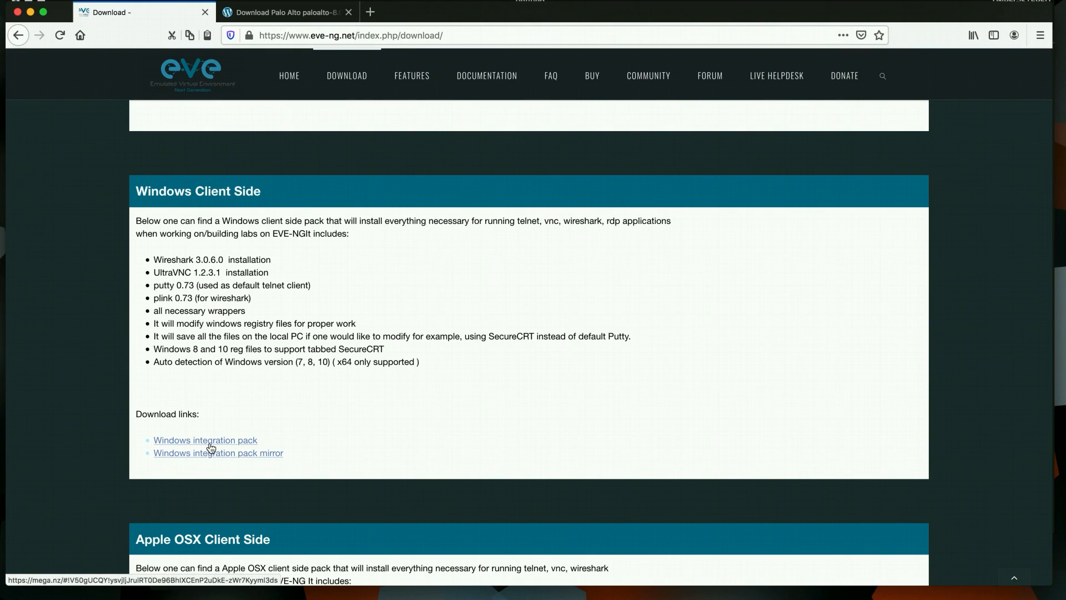
# Check the Apple OSX Client Side pack, then confirm Eve Client.app in Applications
pyautogui.scroll(-5, 234, 447)
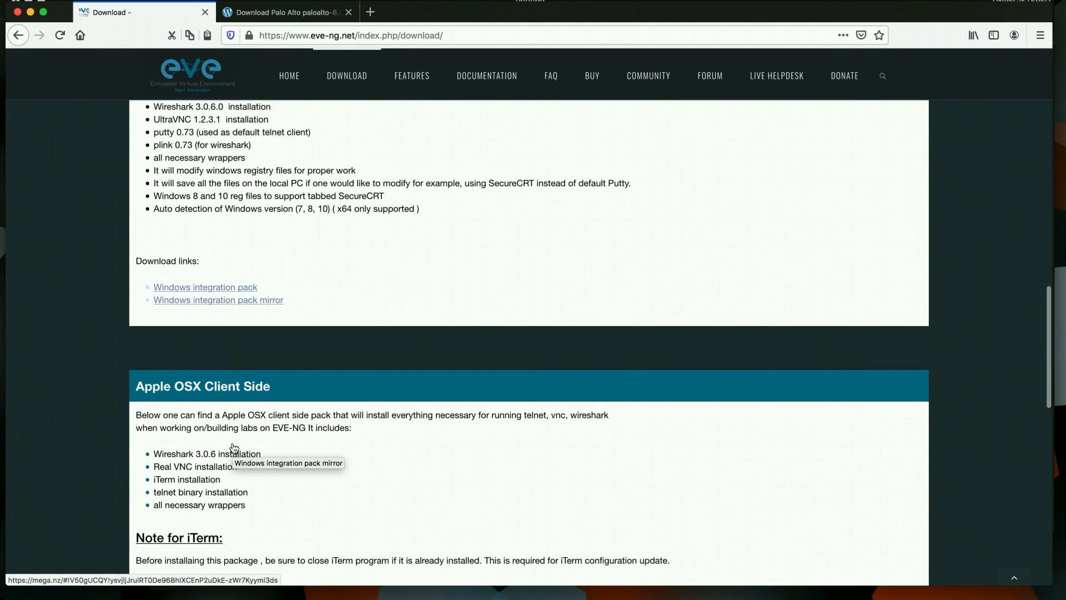
pyautogui.scroll(-1, 232, 442)
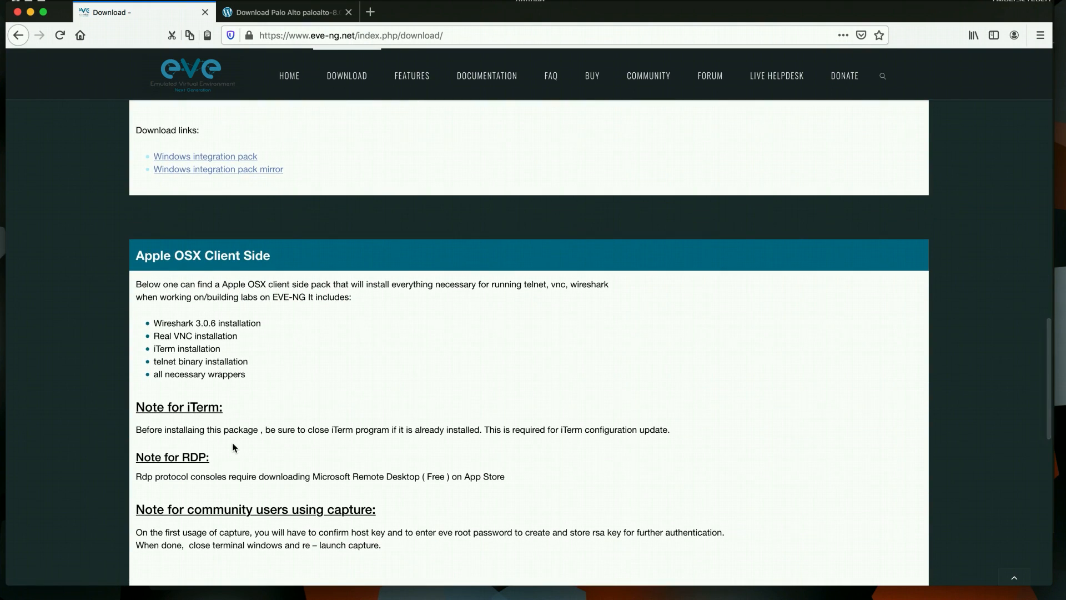
pyautogui.scroll(-3, 232, 442)
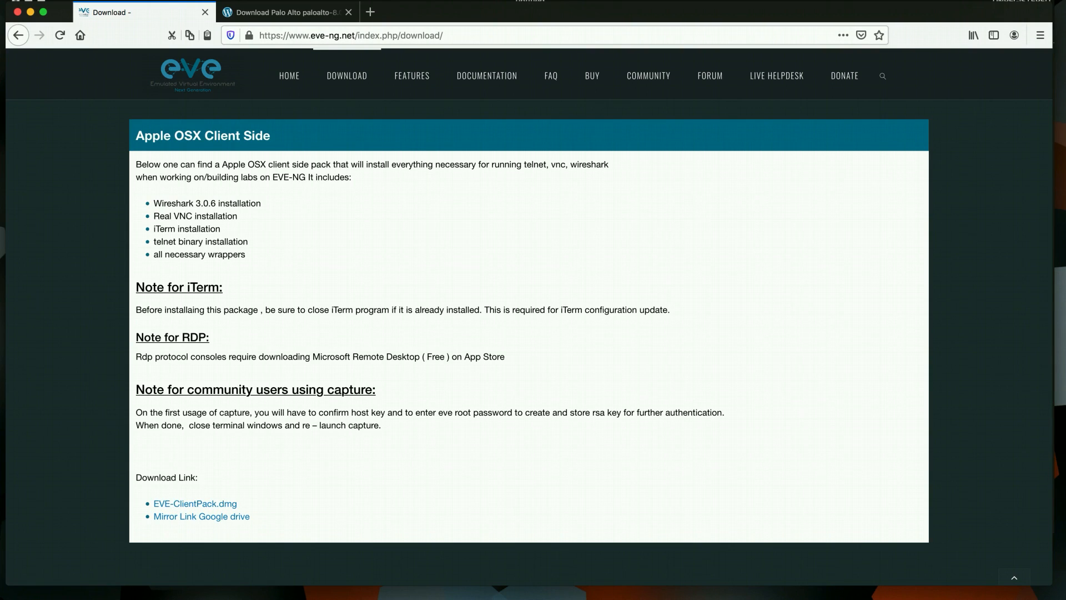
pyautogui.click(680, 597)
pyautogui.click(434, 153)
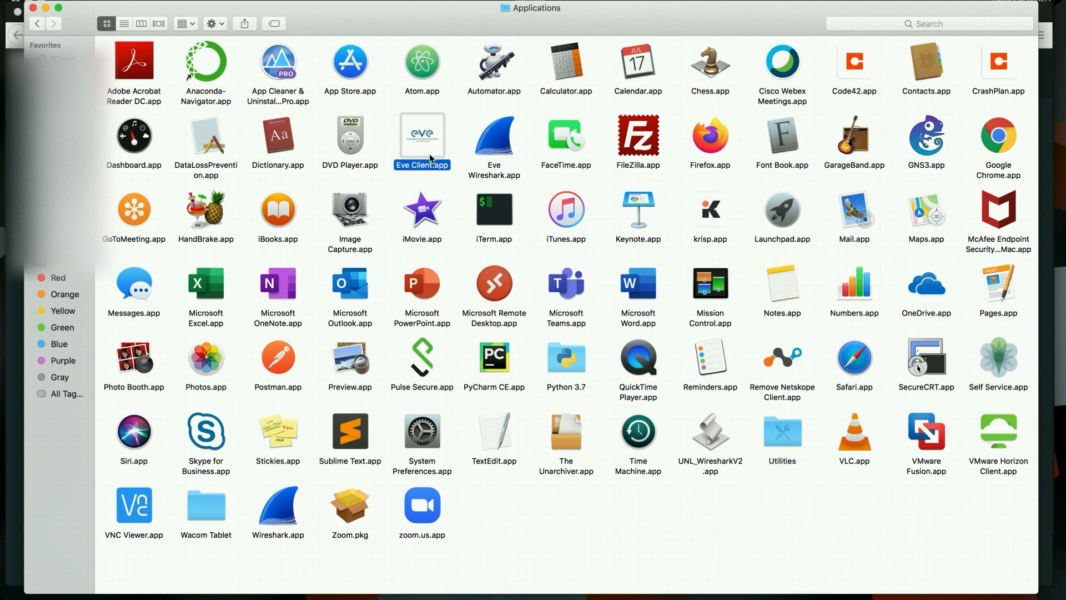
# In PaloAlto_study, check paloalto-8.0.0, then open EVE-COMM-VM and select EVE-COMM-VM.ovf
pyautogui.click(45, 9)
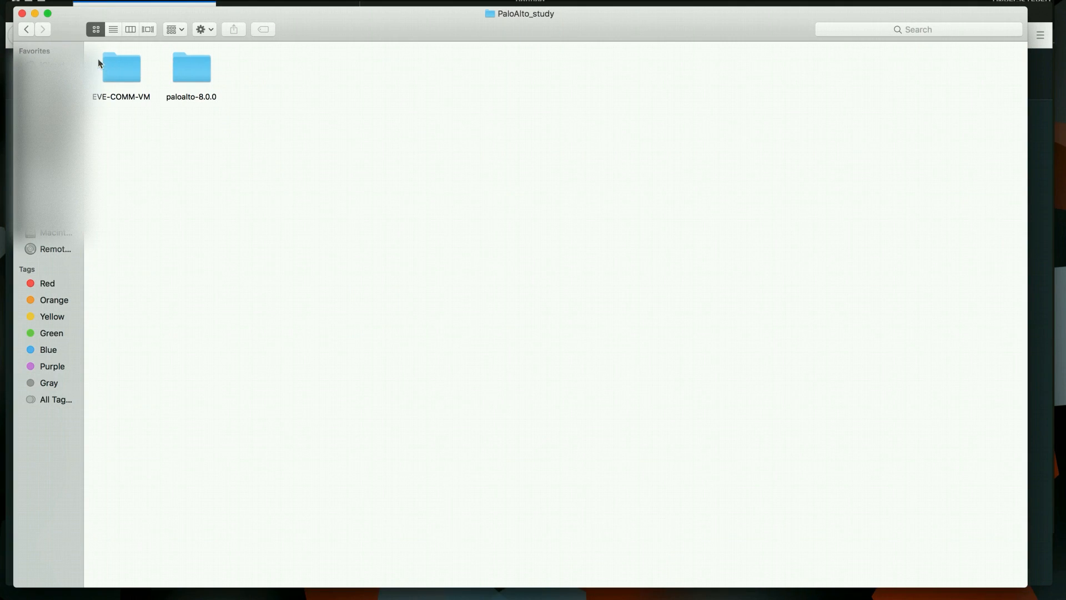
pyautogui.click(121, 71)
pyautogui.doubleClick(121, 72)
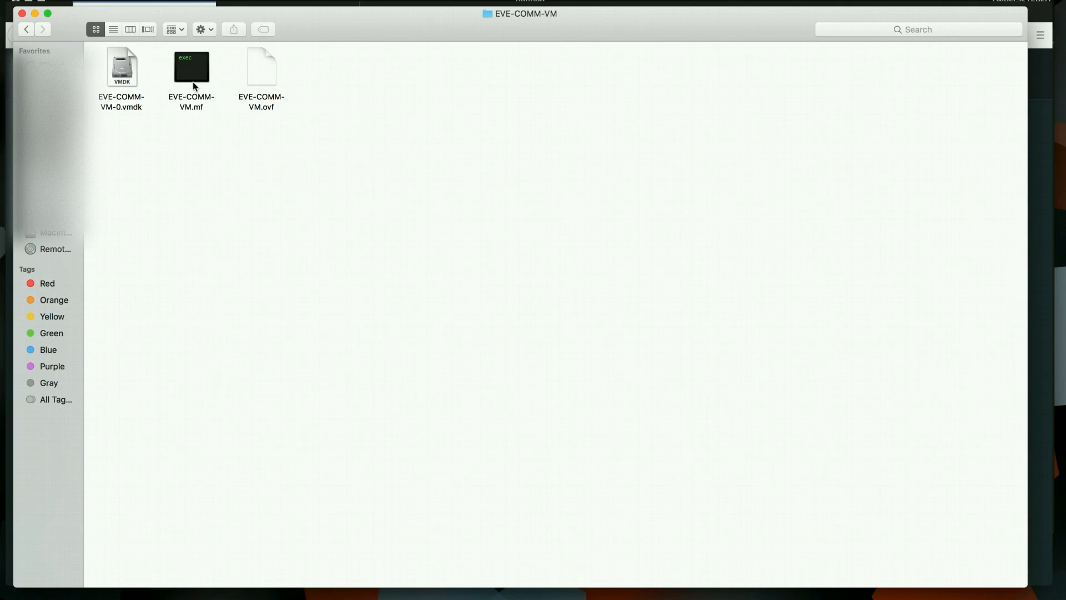
pyautogui.click(34, 31)
pyautogui.doubleClick(201, 73)
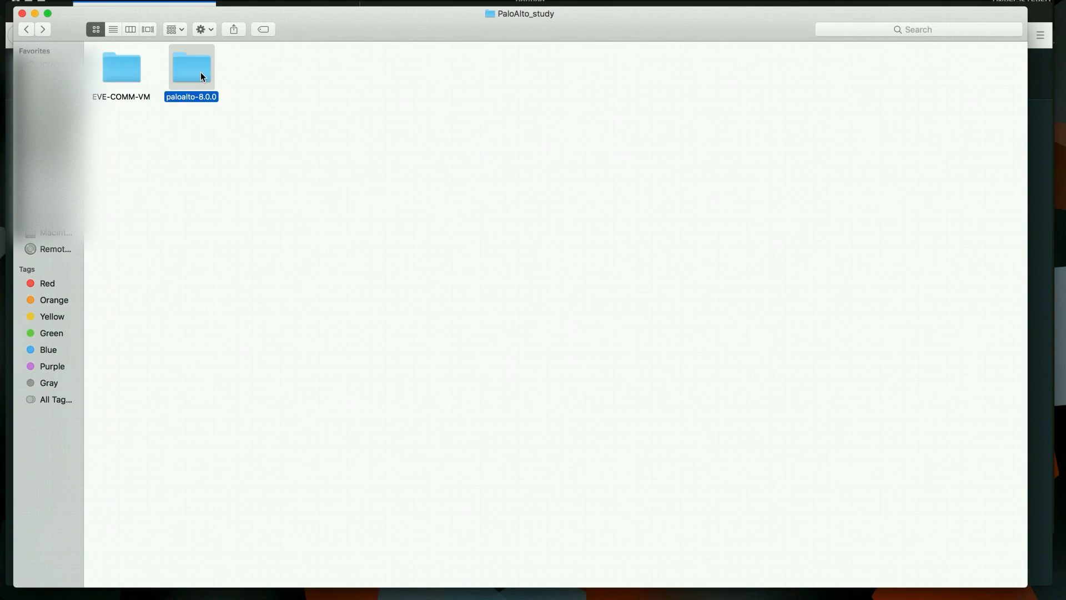
pyautogui.click(27, 31)
pyautogui.doubleClick(131, 69)
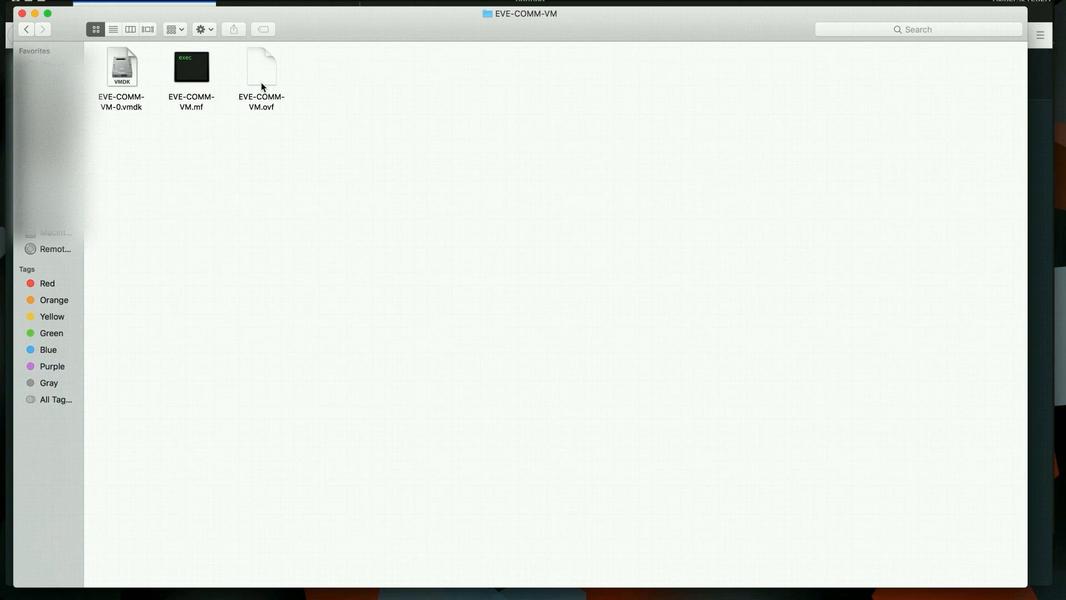
pyautogui.click(263, 79)
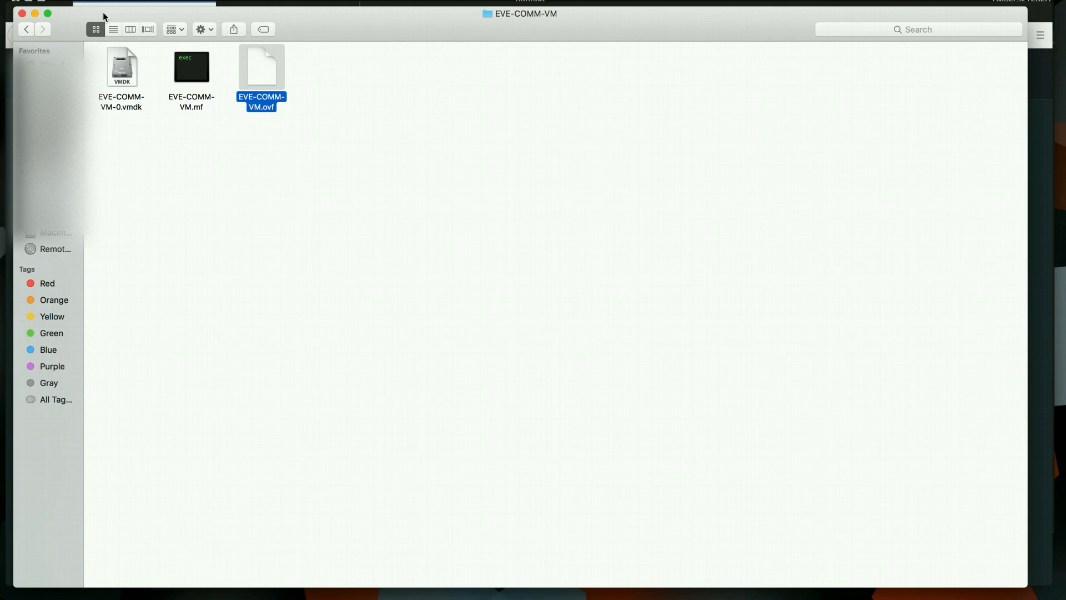
pyautogui.moveTo(103, 12); pyautogui.dragTo(109, 12)
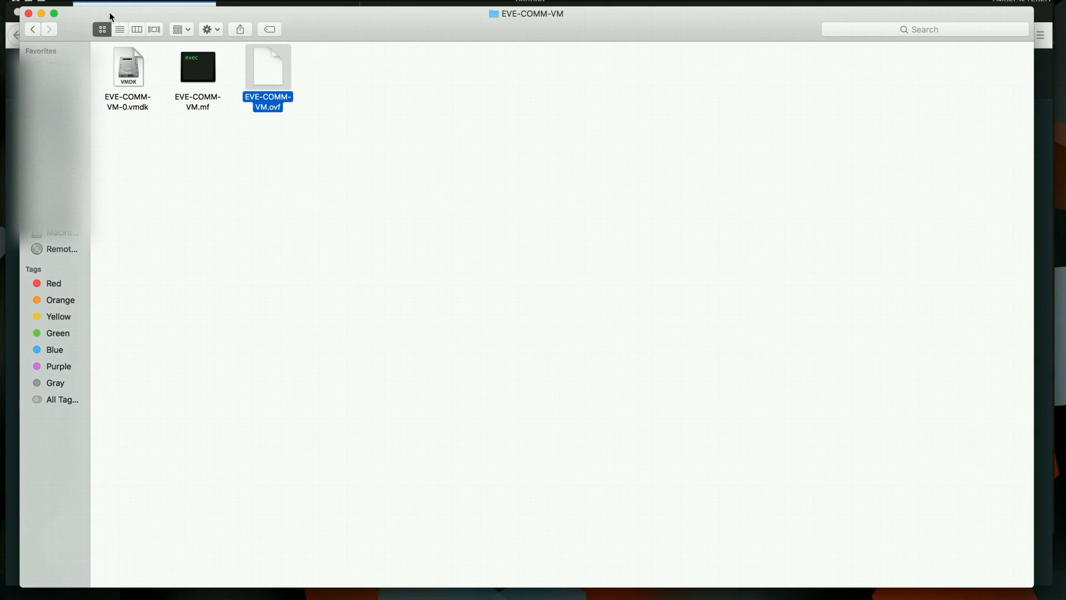
# Import EVE-COMM-VM.ovf, saving it as EVE-COMM-VM.vmwarevm, and open Customize Settings
pyautogui.doubleClick(275, 78)
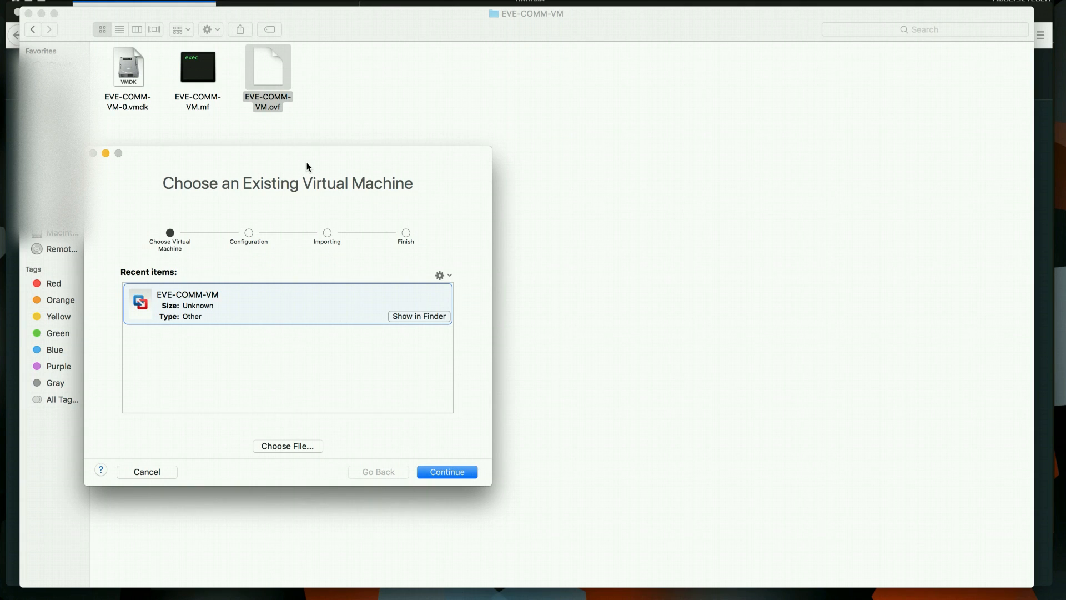
pyautogui.moveTo(308, 167); pyautogui.dragTo(329, 165)
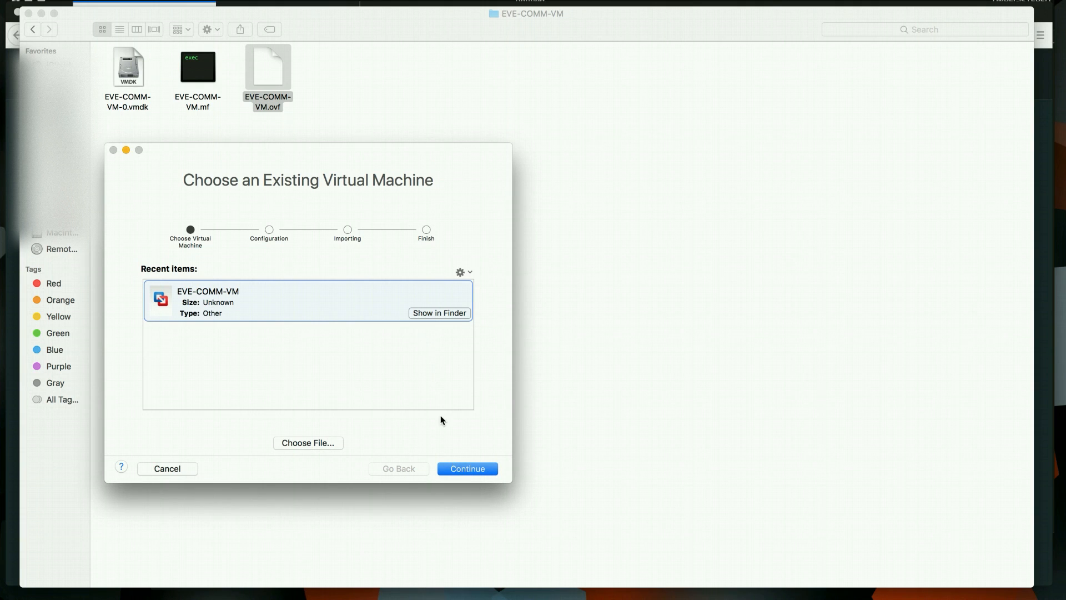
pyautogui.click(465, 469)
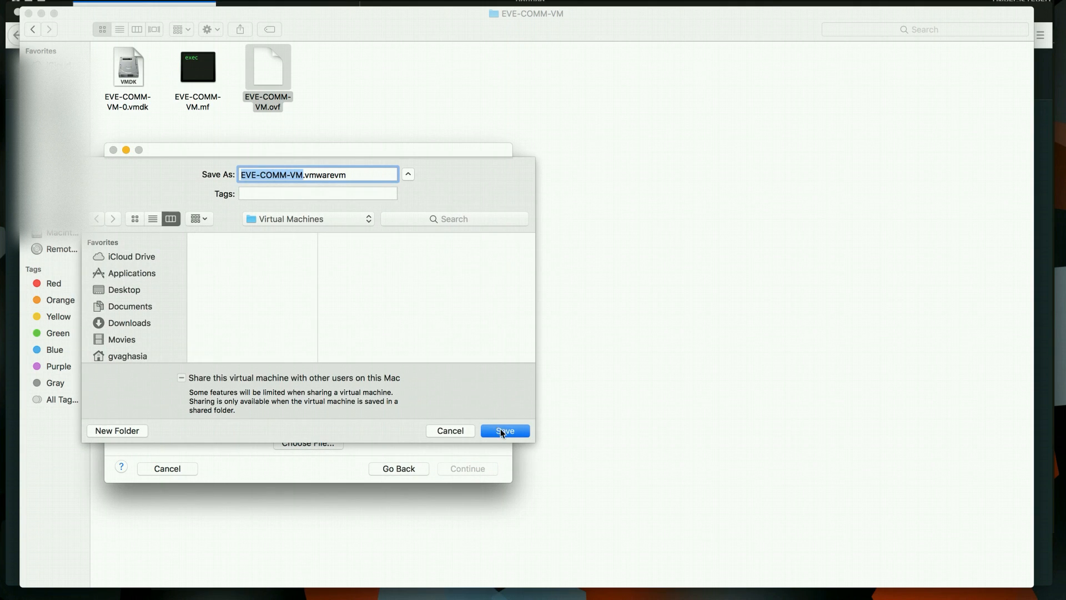
pyautogui.click(502, 431)
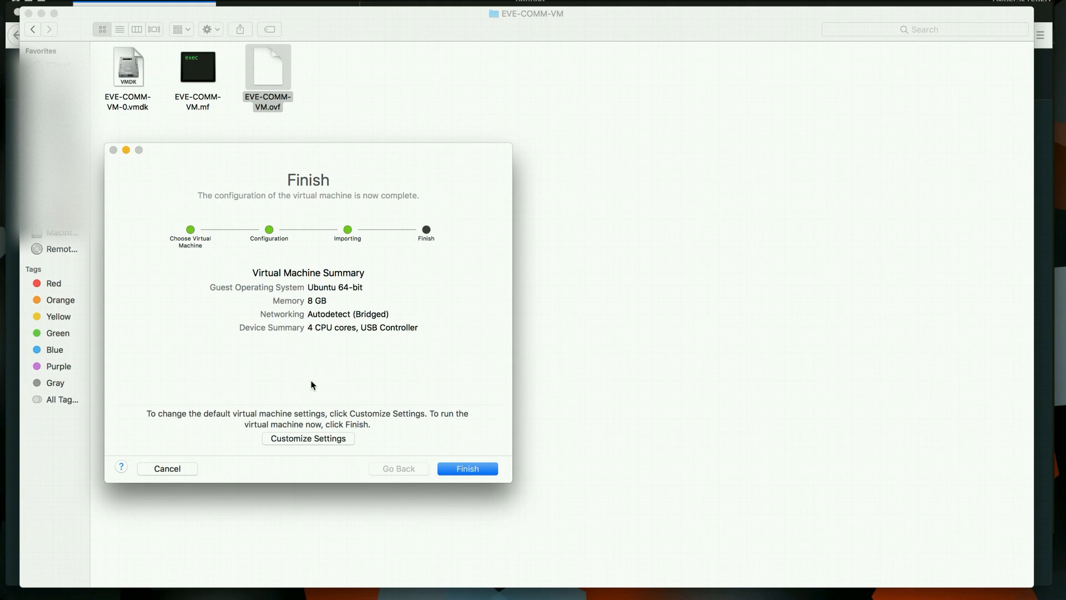
pyautogui.click(299, 440)
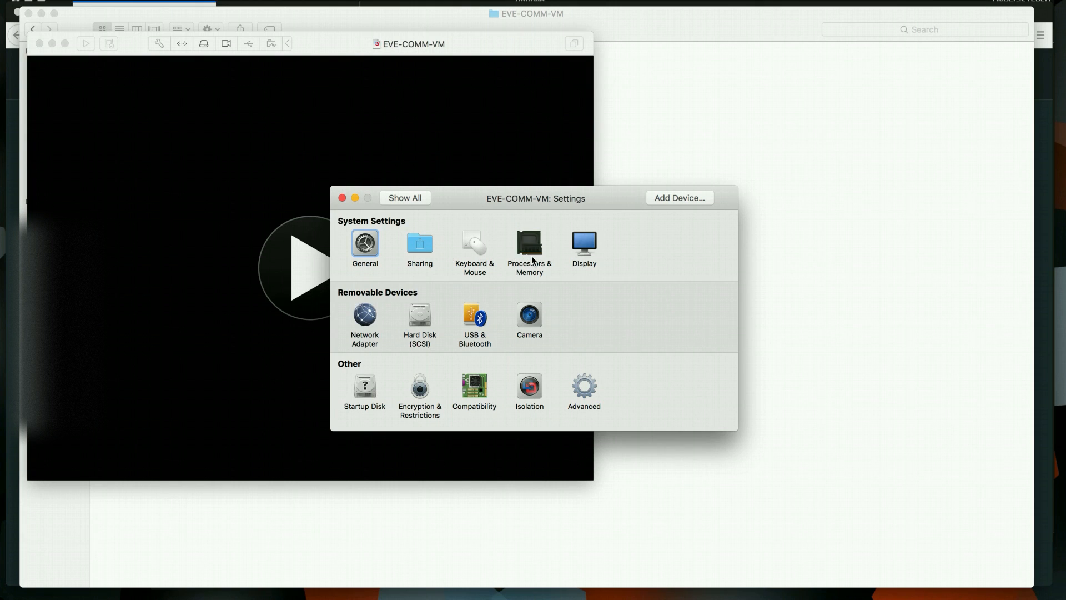
# Verify Processors & Memory shows 4 cores and 8192 MB, then close Settings
pyautogui.click(530, 247)
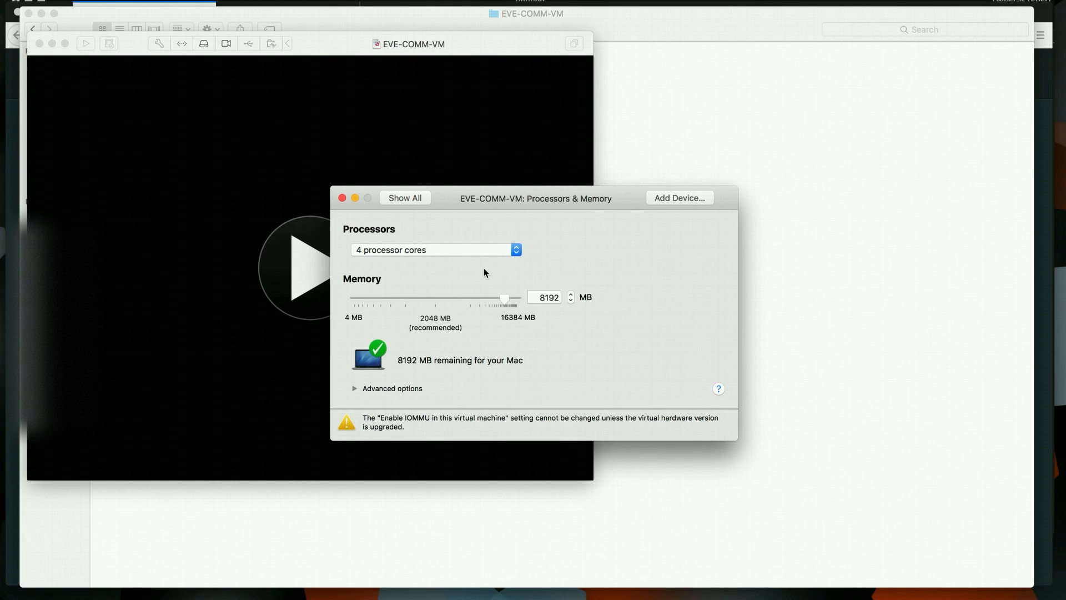
pyautogui.click(343, 198)
pyautogui.moveTo(470, 41); pyautogui.dragTo(624, 41)
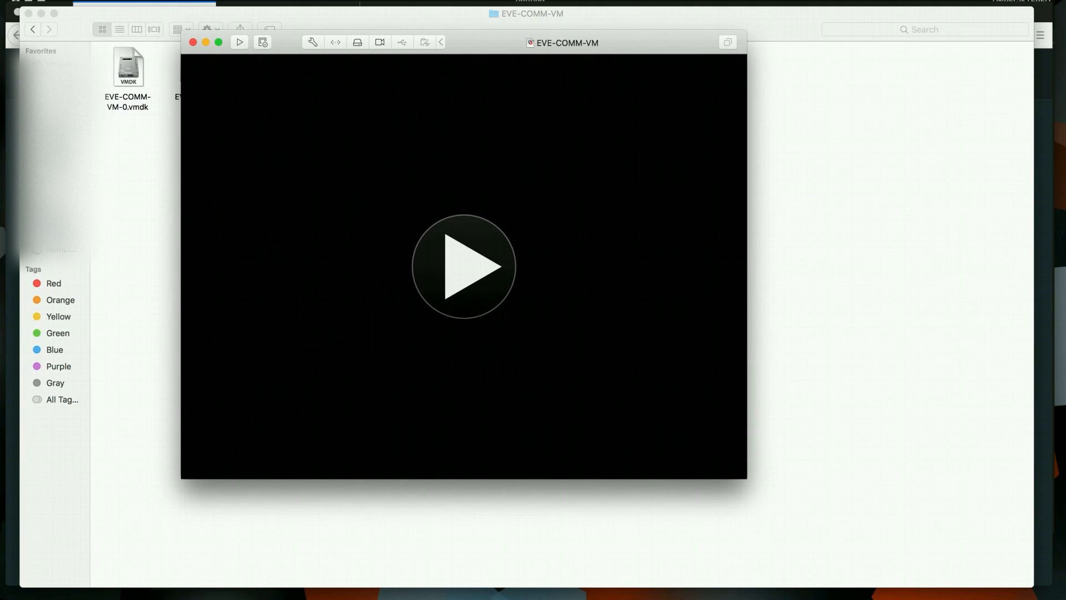
# Power on EVE-COMM-VM and clear the other windows out of the way
pyautogui.click(41, 13)
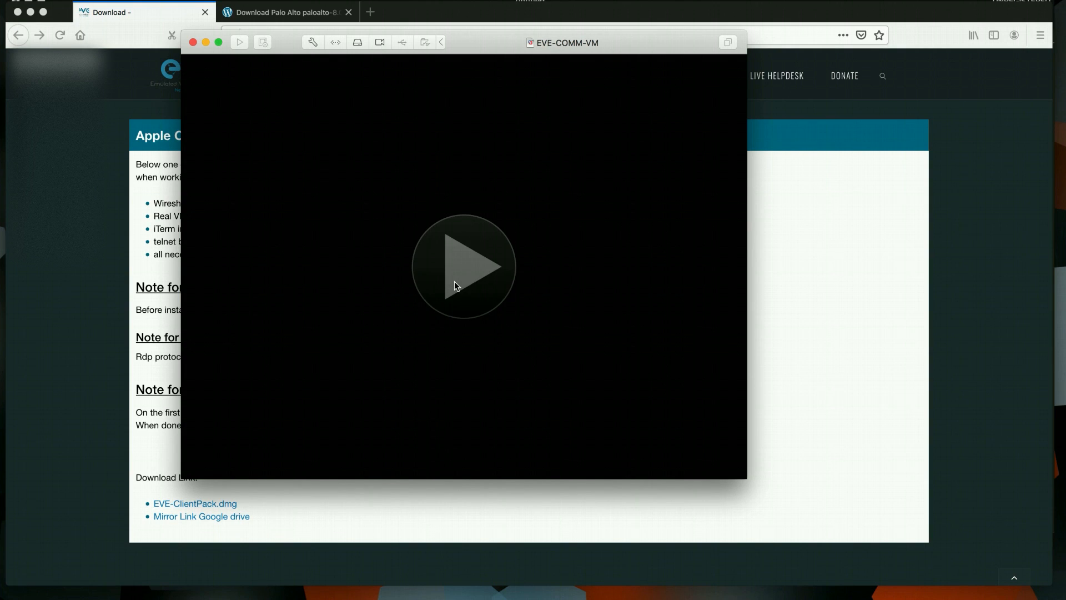
pyautogui.click(476, 215)
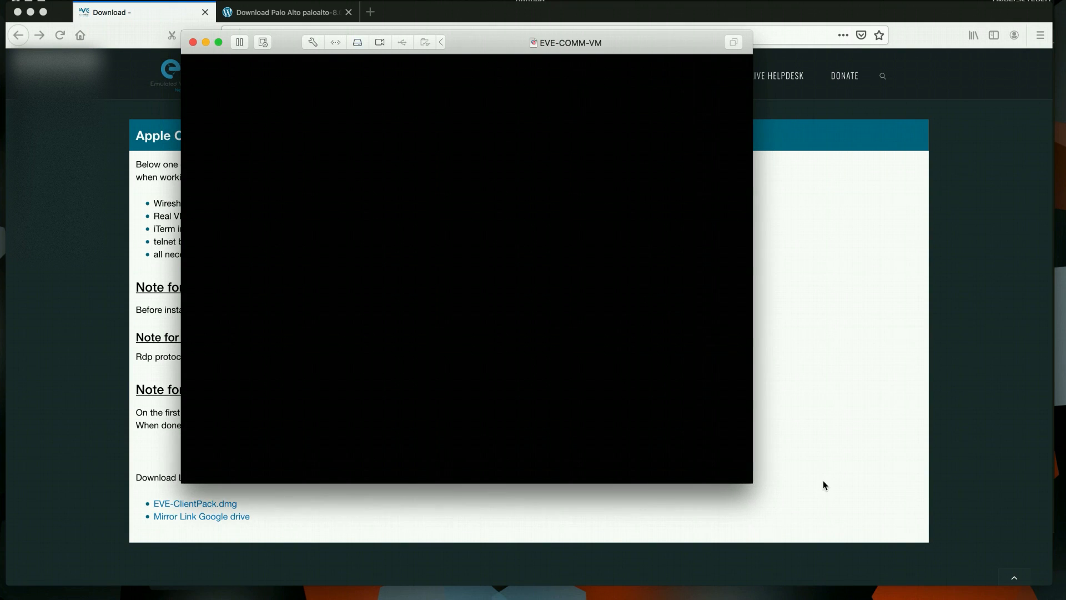
pyautogui.click(31, 13)
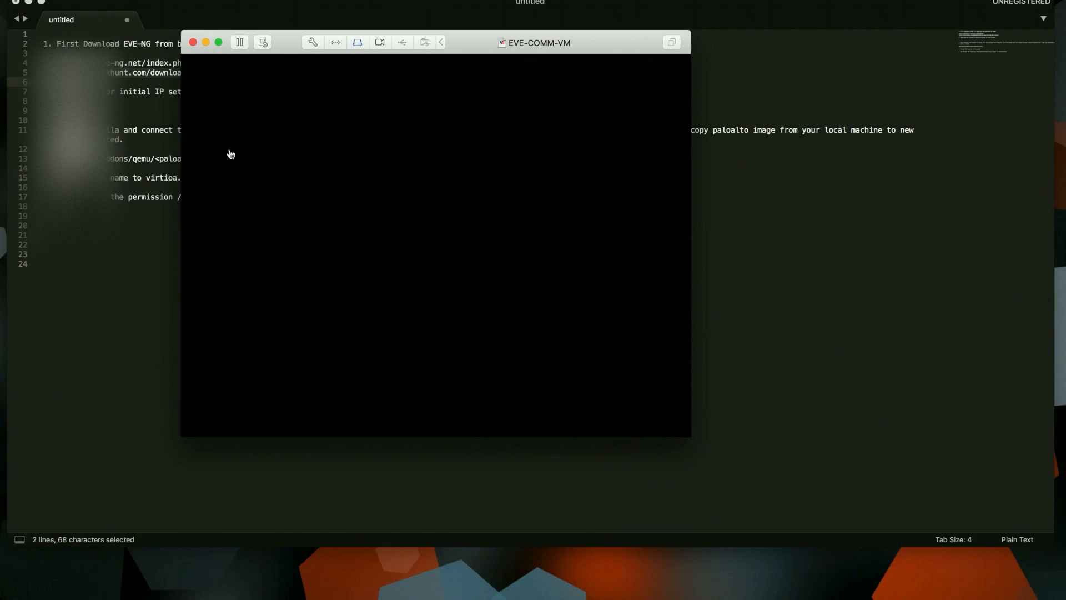
pyautogui.moveTo(292, 47); pyautogui.dragTo(240, 42)
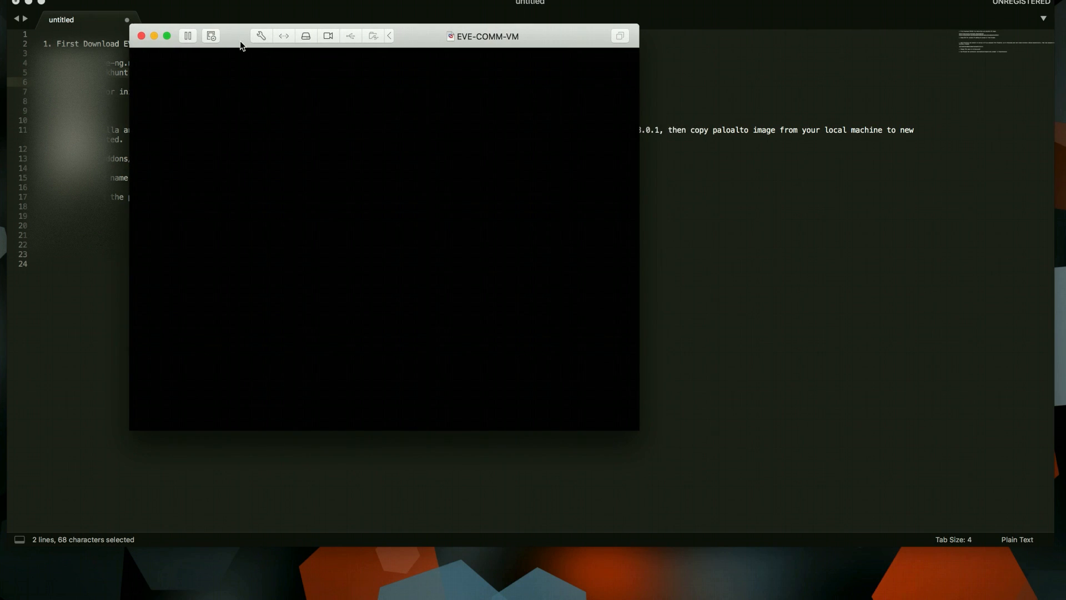
pyautogui.click(28, 2)
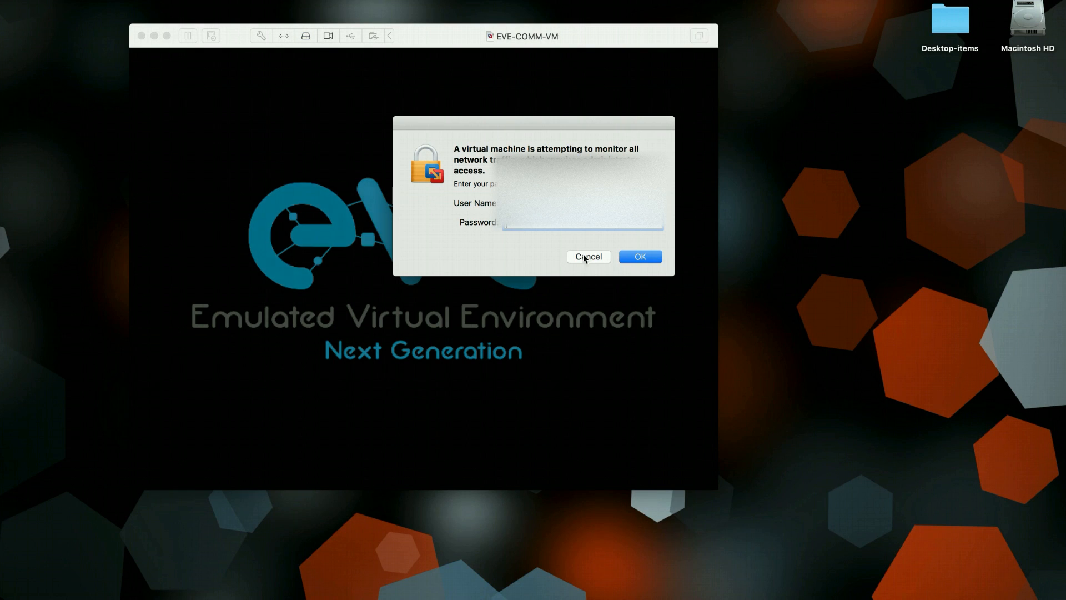
# Enter the Mac password to allow network monitoring, then log into the console as root
pyautogui.write('•••••')
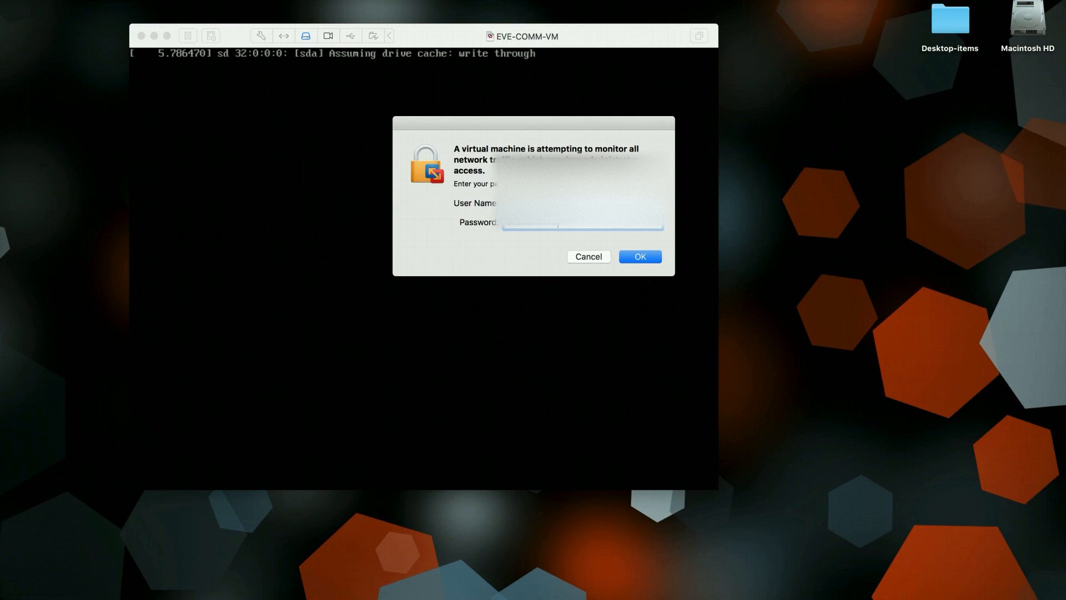
pyautogui.press('Return')
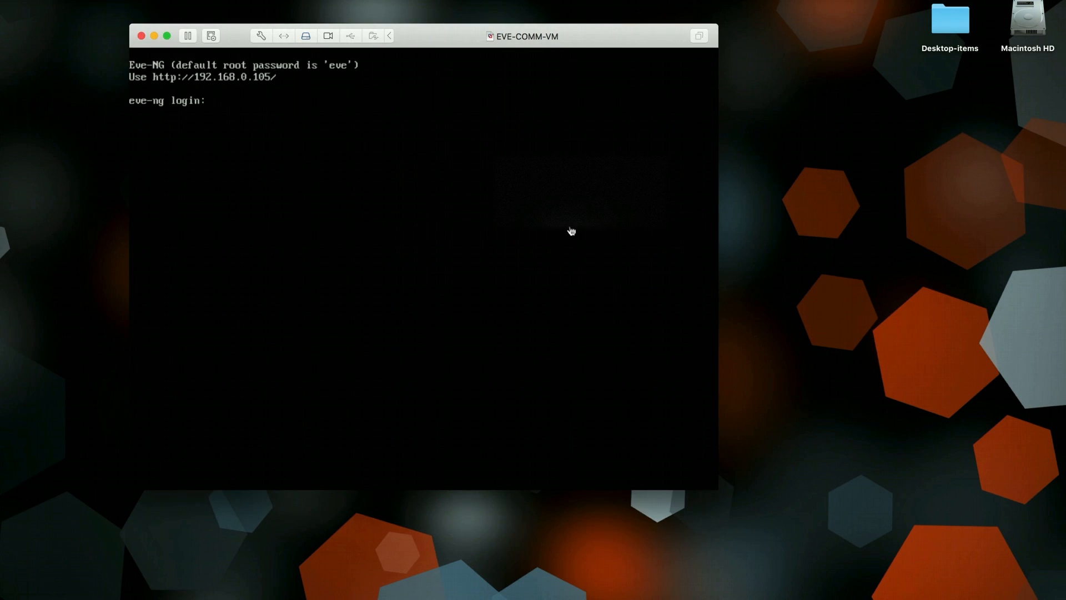
pyautogui.click(446, 212)
pyautogui.write('root')
pyautogui.press('Return')
pyautogui.press('Return')
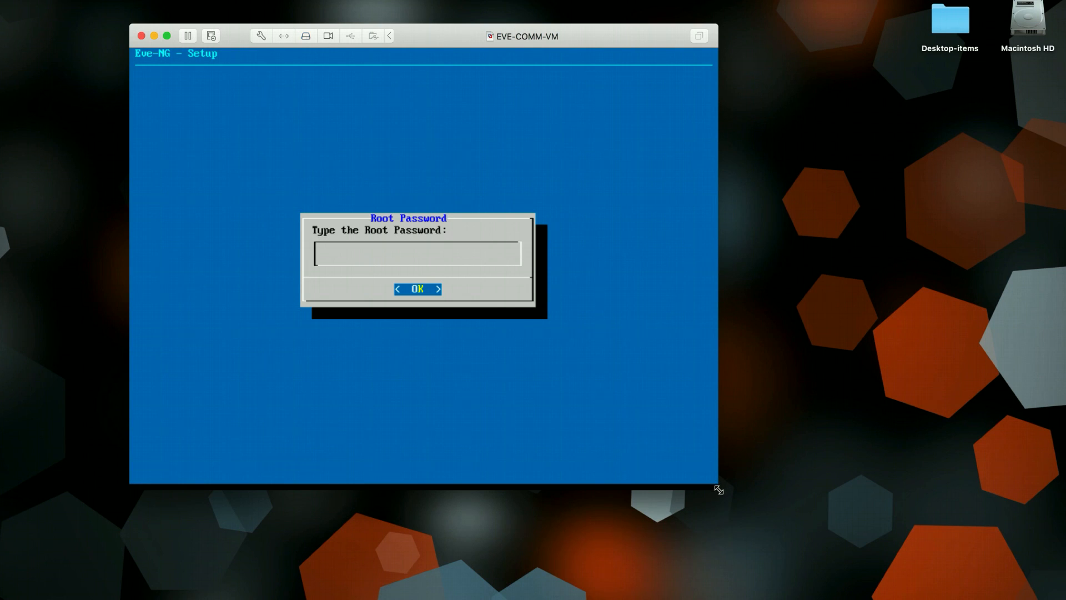
# Set the root password, keep hostname eve-ng and domain example.com, and choose static addressing
pyautogui.moveTo(719, 490); pyautogui.dragTo(826, 500)
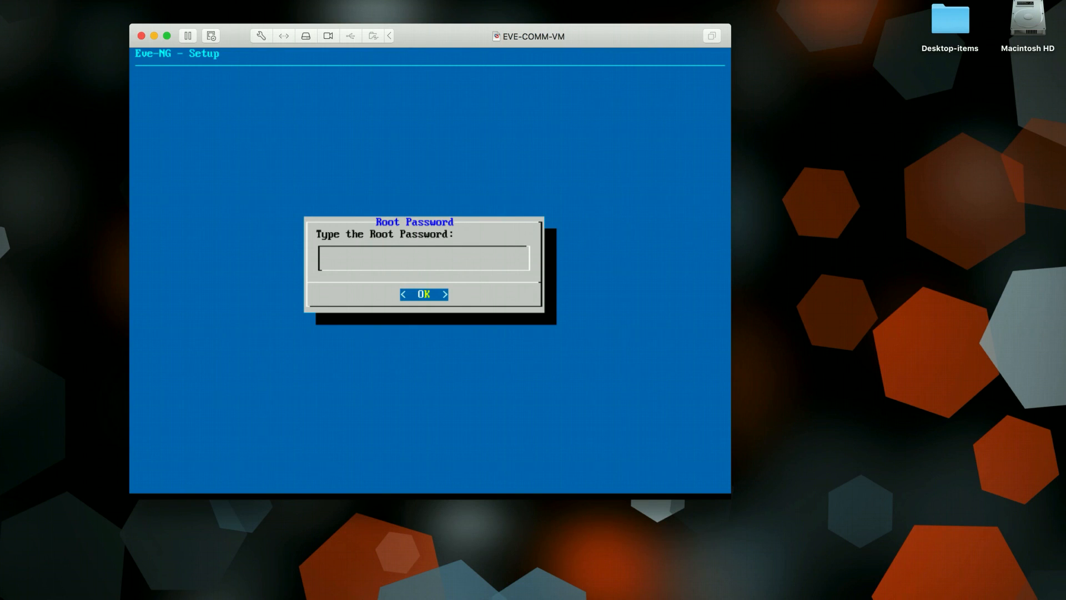
pyautogui.press('Return')
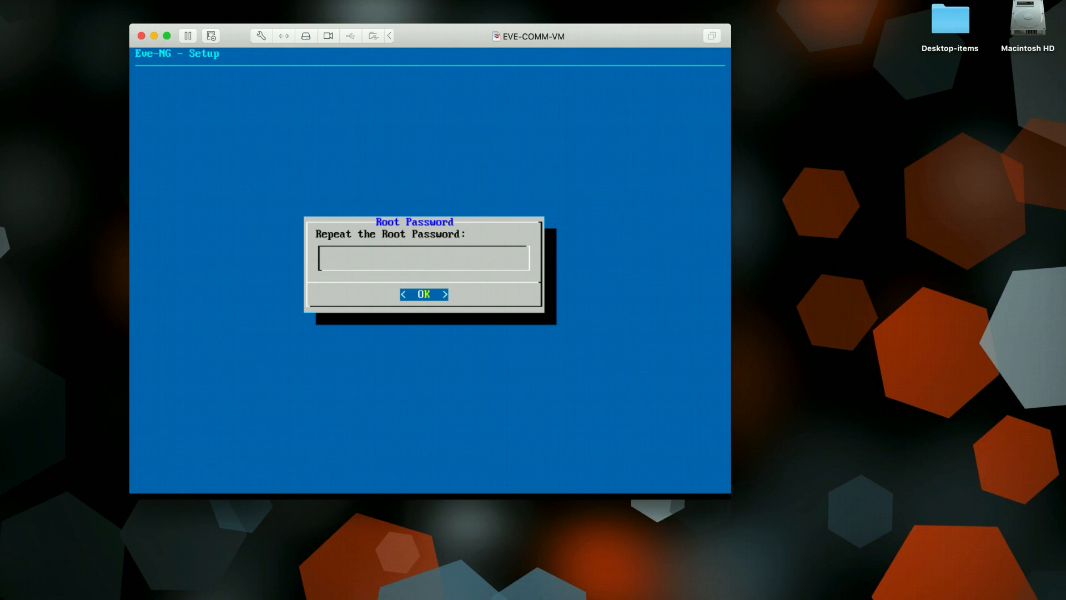
pyautogui.press('Return')
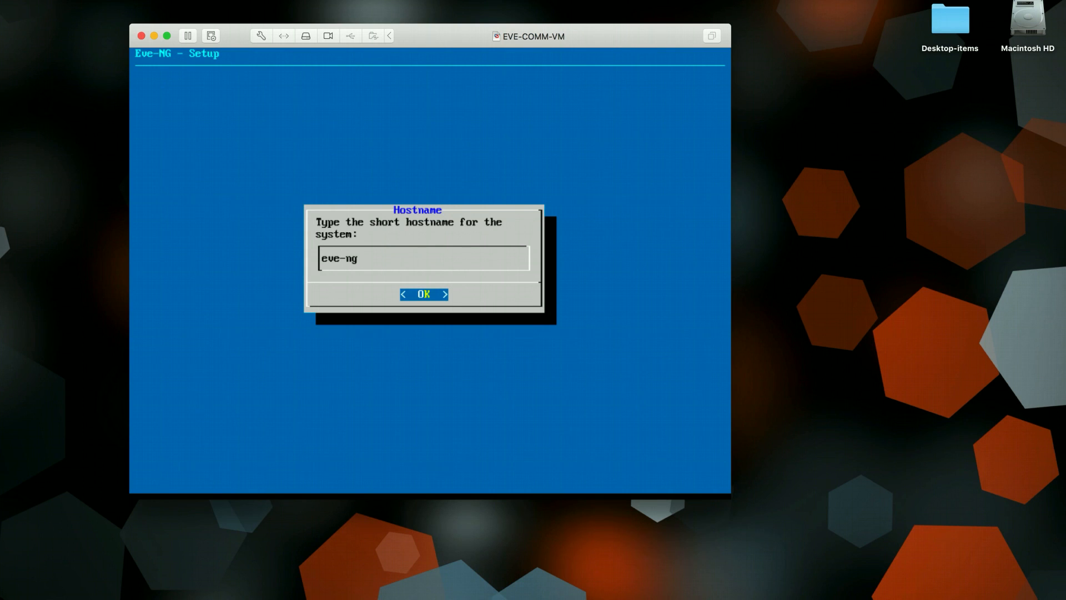
pyautogui.press('Return')
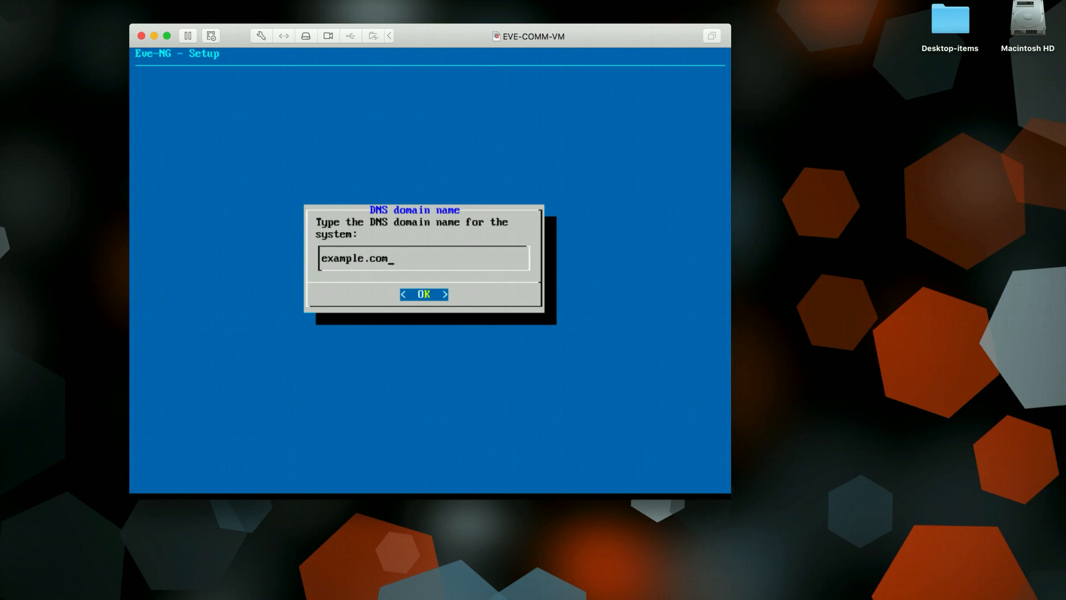
pyautogui.press('Return')
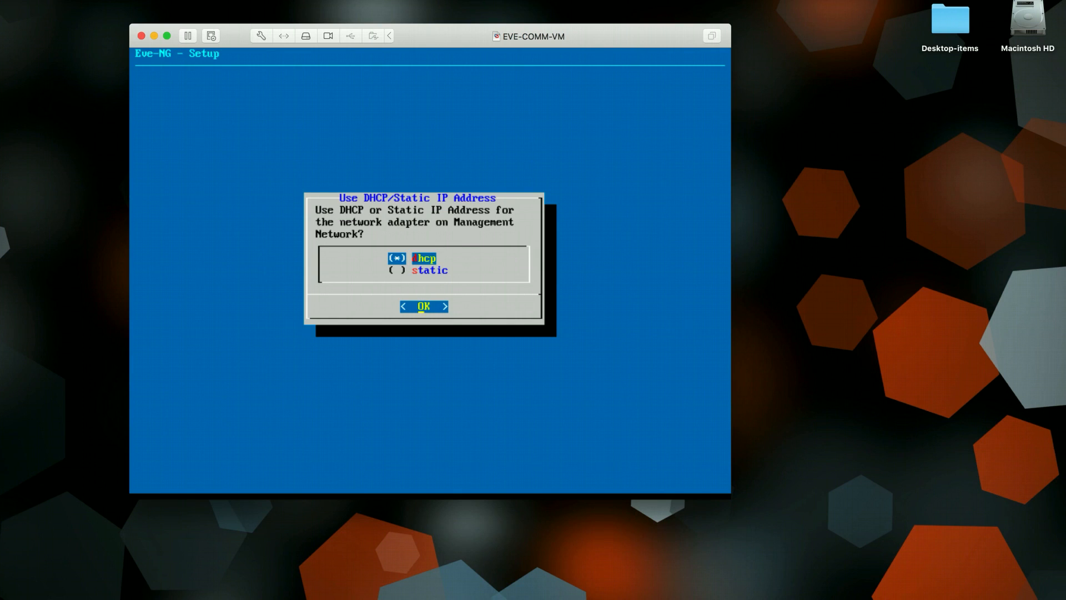
pyautogui.press('Down')
pyautogui.press('space')
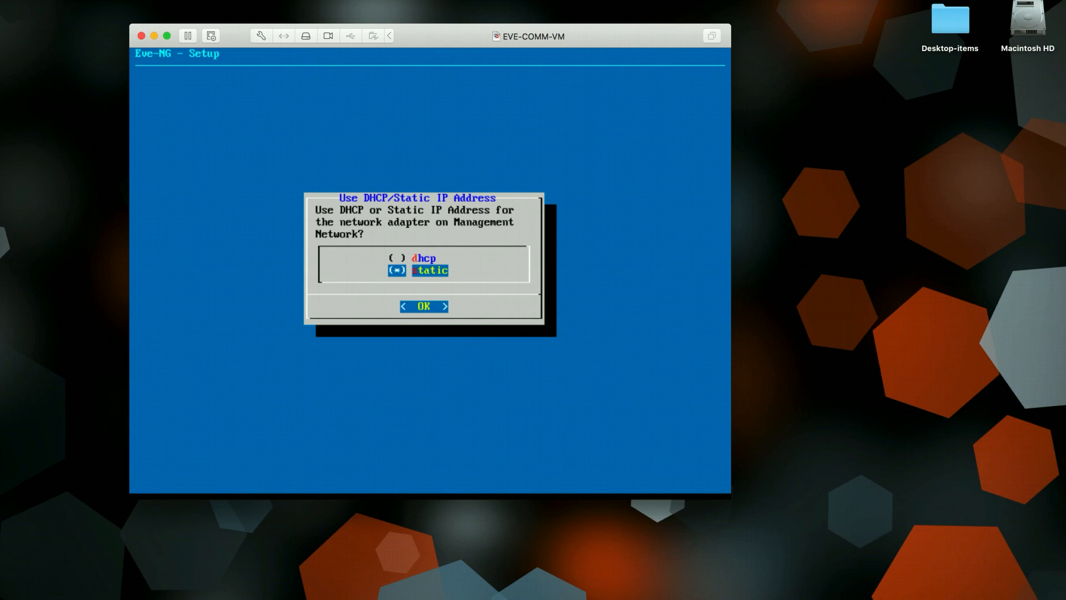
pyautogui.press('Return')
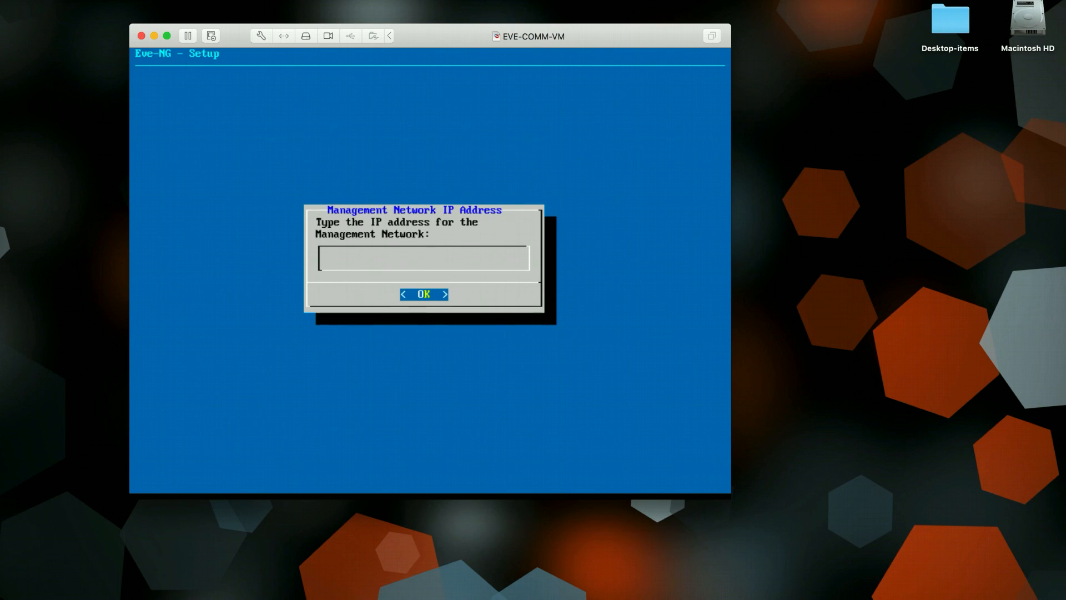
# Enter IP 192.168.0.115, mask 255.255.255.0, gateway 192.168.0.1, DNS 8.8.8.8; skip secondary DNS and NTP
pyautogui.write('192.168.0.115')
pyautogui.press('Return')
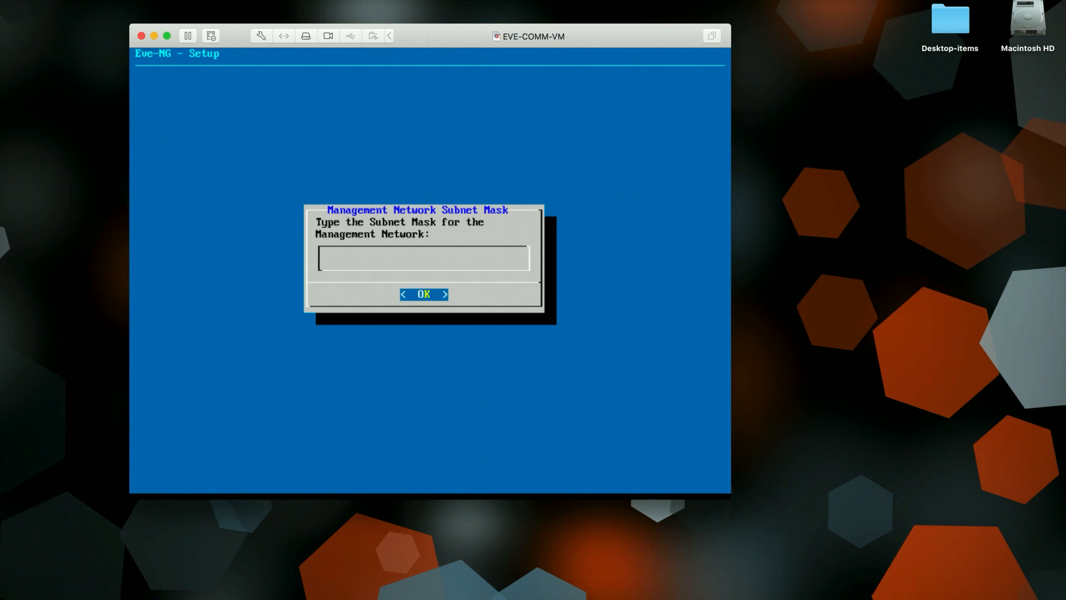
pyautogui.write('255.255.255.0')
pyautogui.press('Return')
pyautogui.write('12')
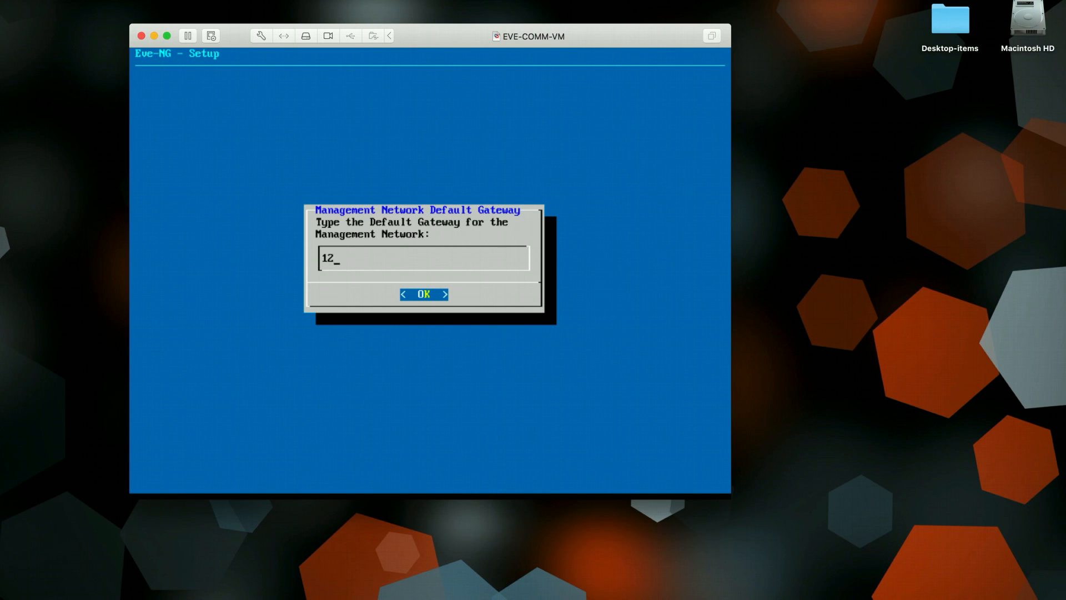
pyautogui.press('BackSpace')
pyautogui.write('92.168.0.1')
pyautogui.press('Return')
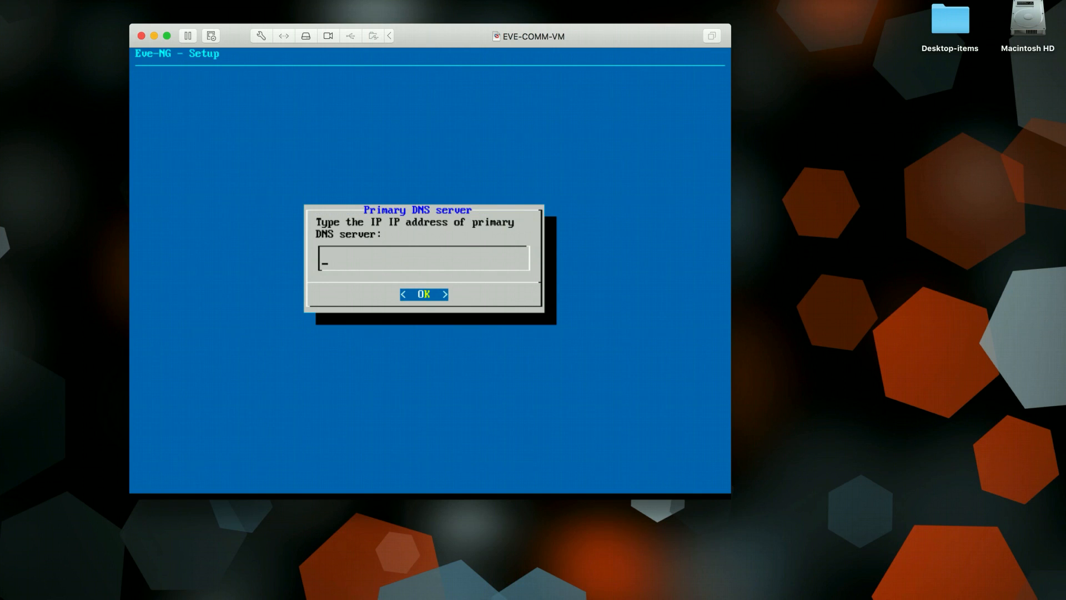
pyautogui.write('8.8.8.8')
pyautogui.press('Return')
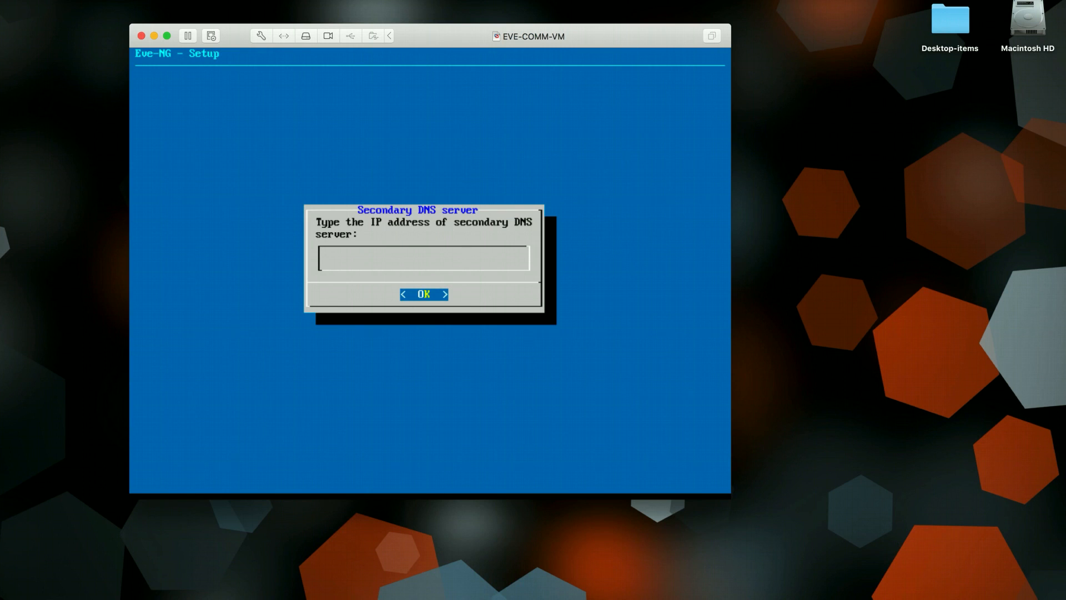
pyautogui.press('Return')
pyautogui.press('Return')
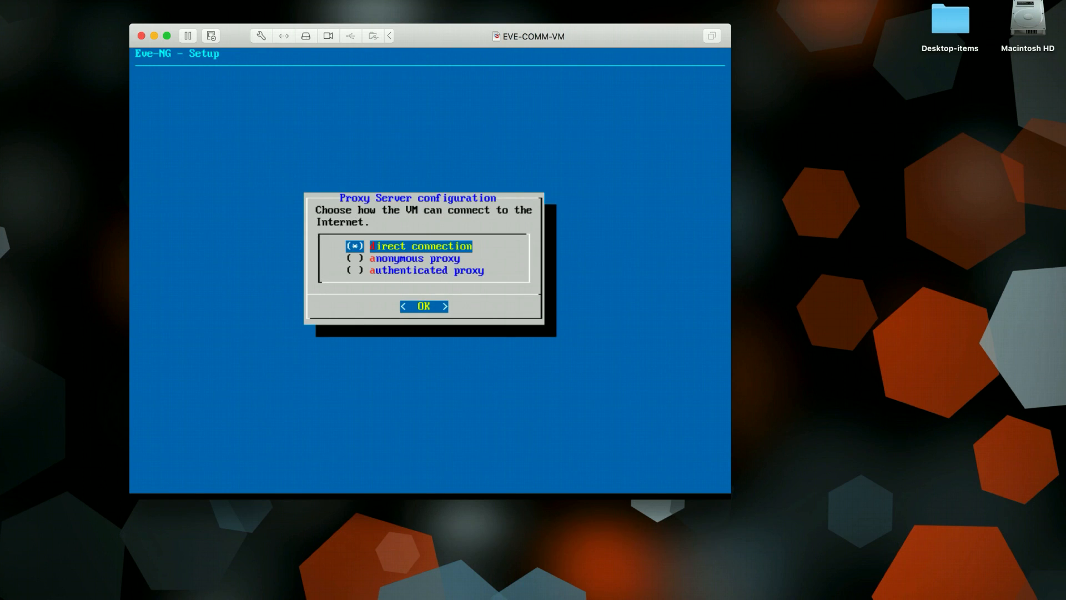
pyautogui.press('Return')
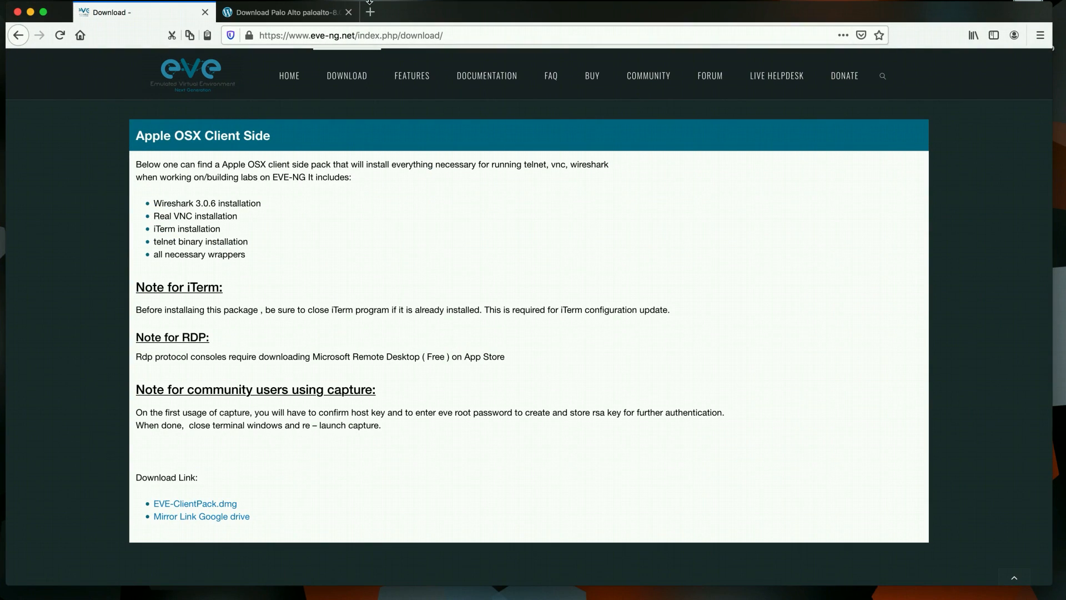
pyautogui.click(370, 12)
pyautogui.write('http')
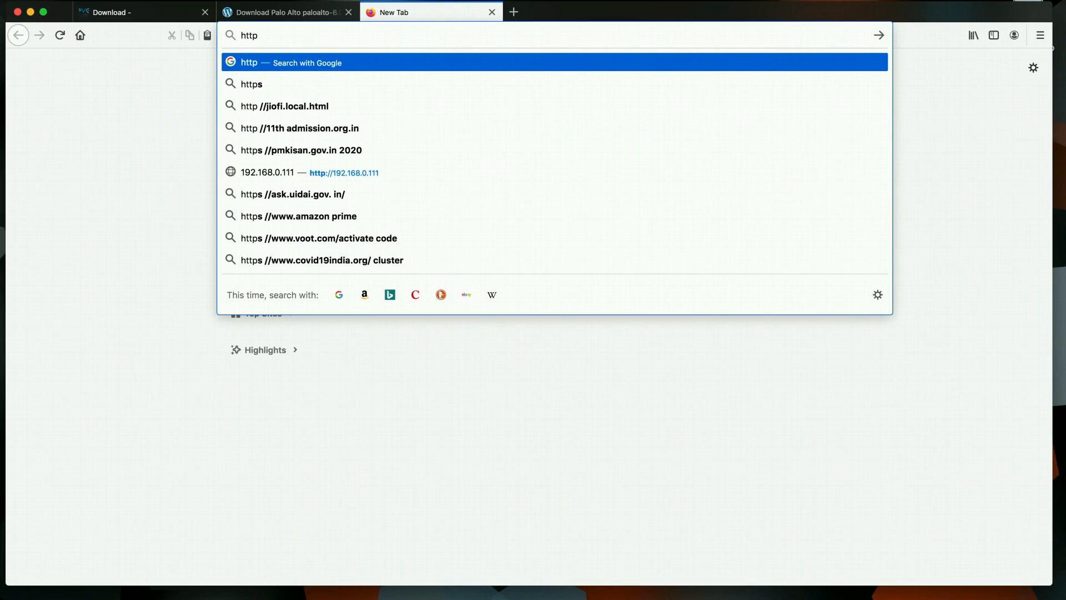
pyautogui.write('://192')
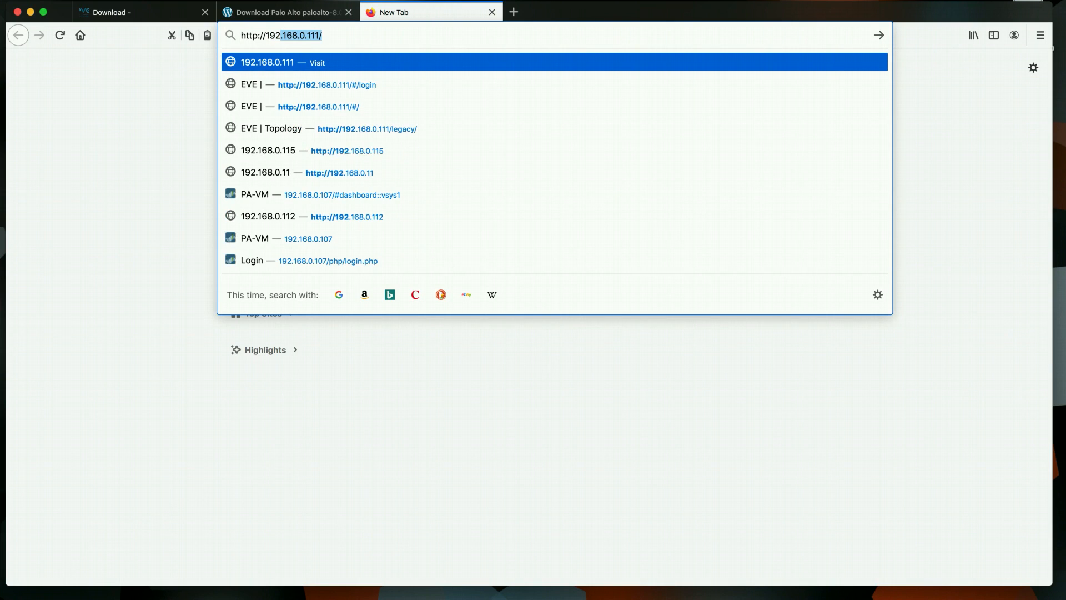
pyautogui.write('.168.0.')
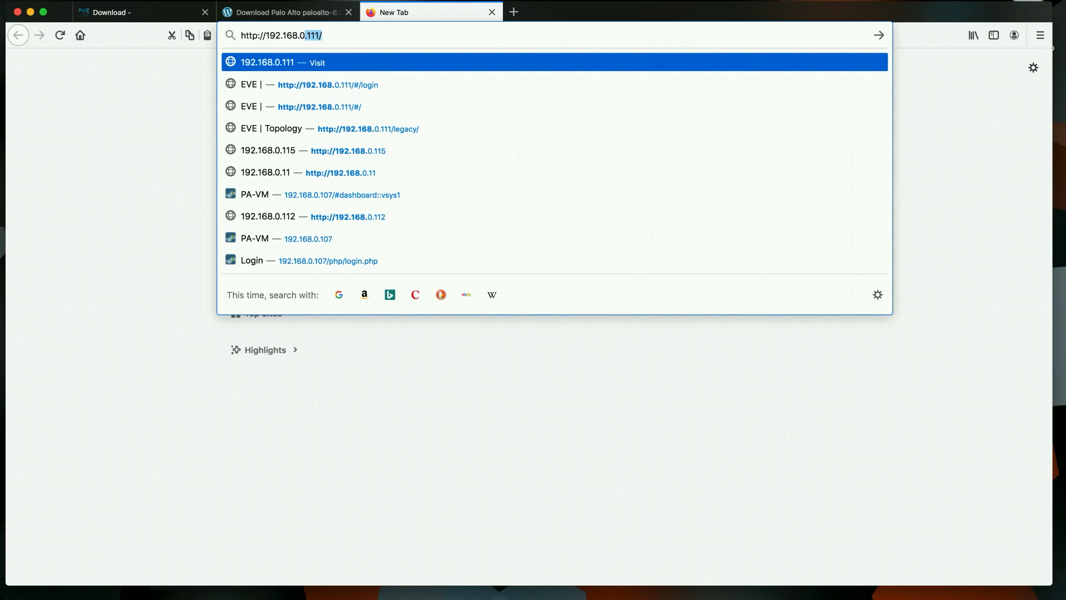
pyautogui.write('115')
pyautogui.press('Return')
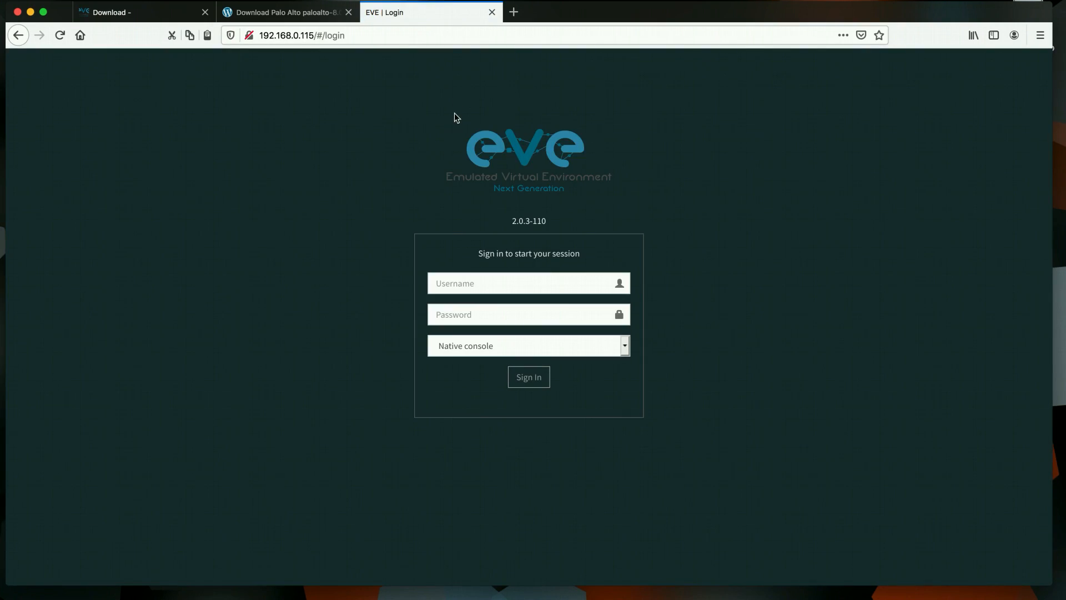
pyautogui.click(484, 282)
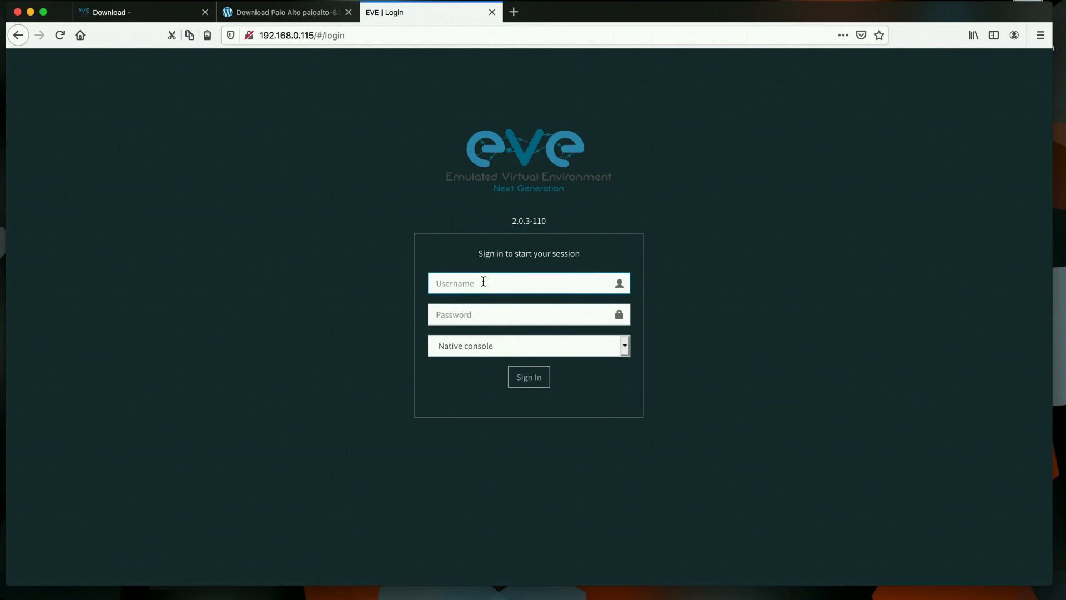
pyautogui.write('admin')
pyautogui.press('Tab')
pyautogui.write('eve')
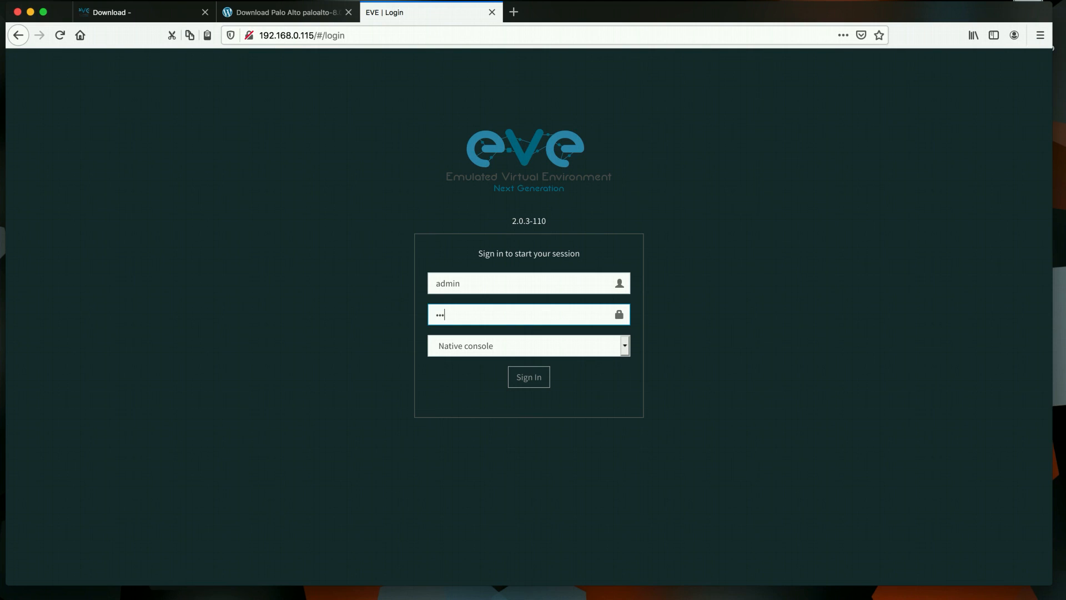
pyautogui.press('Return')
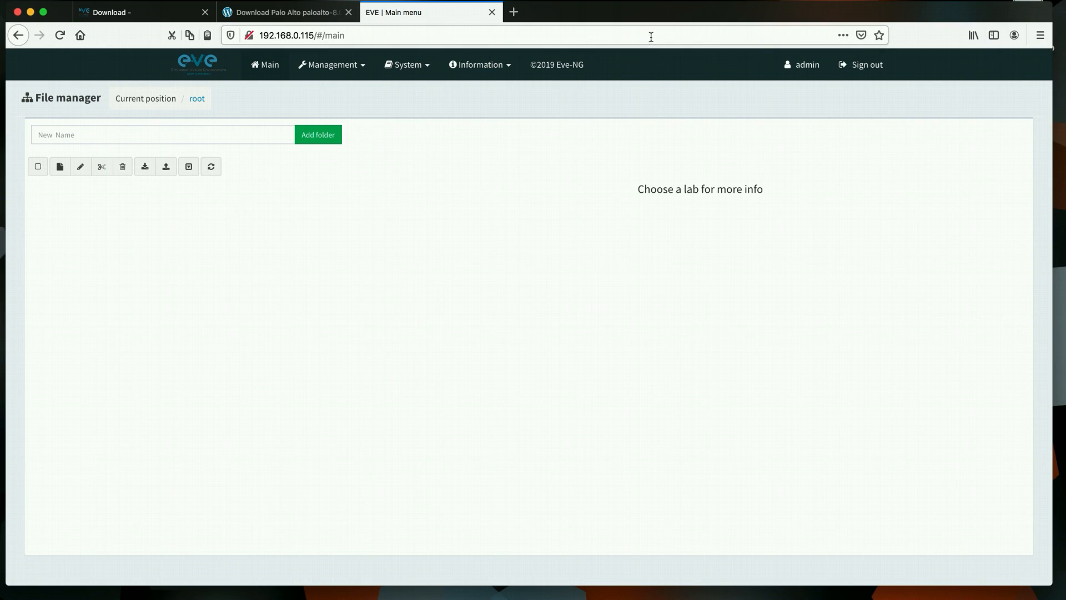
pyautogui.moveTo(650, 17); pyautogui.dragTo(652, 23)
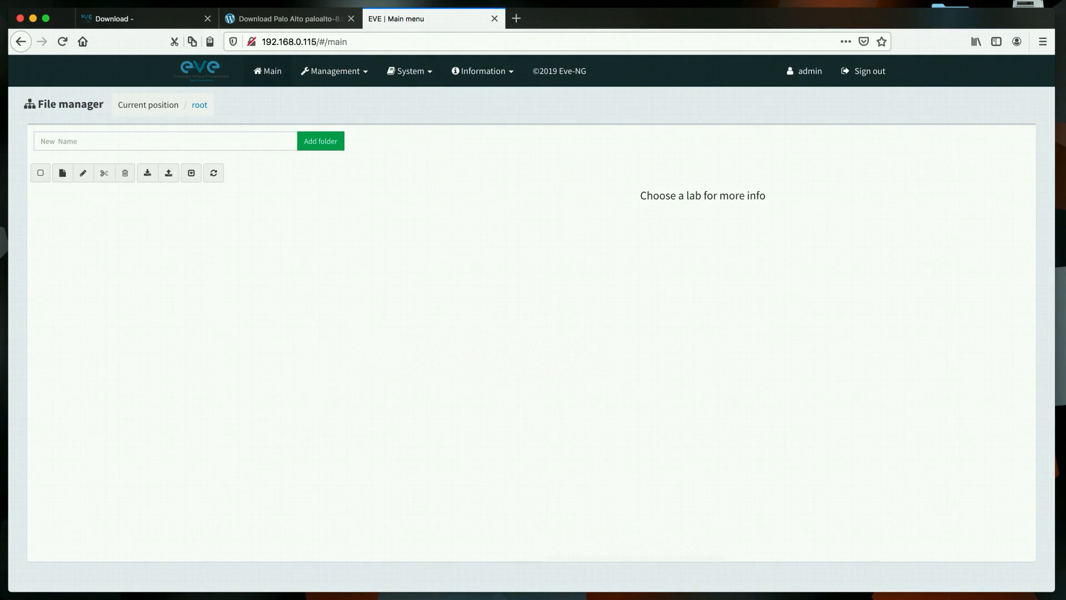
pyautogui.click(533, 598)
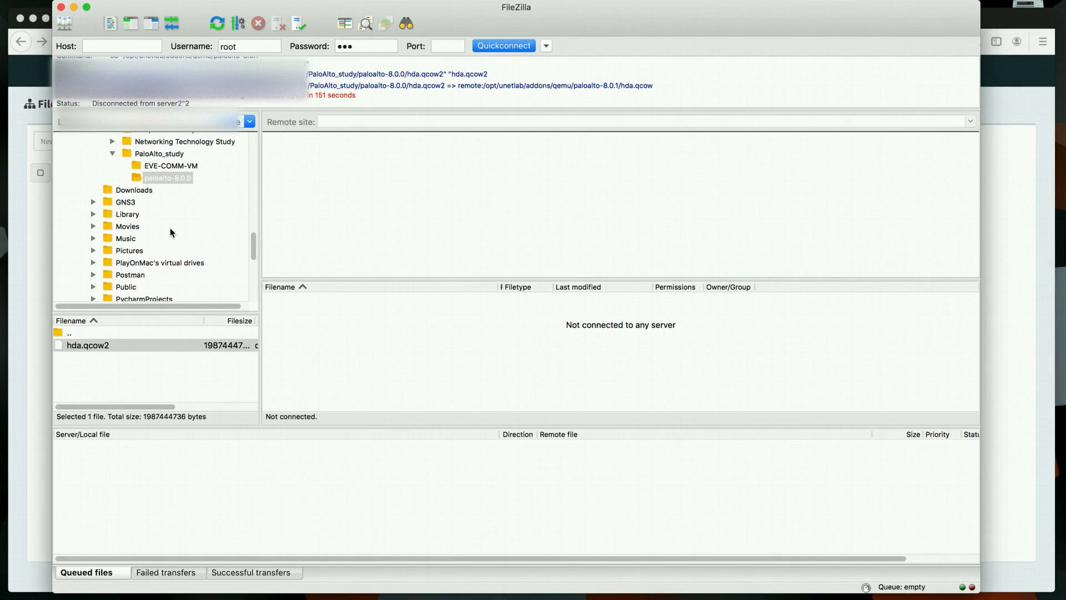
# Quickconnect FileZilla to 192.168.0.115 as root on port 22, accepting the host key
pyautogui.click(138, 47)
pyautogui.write('192.168.0.')
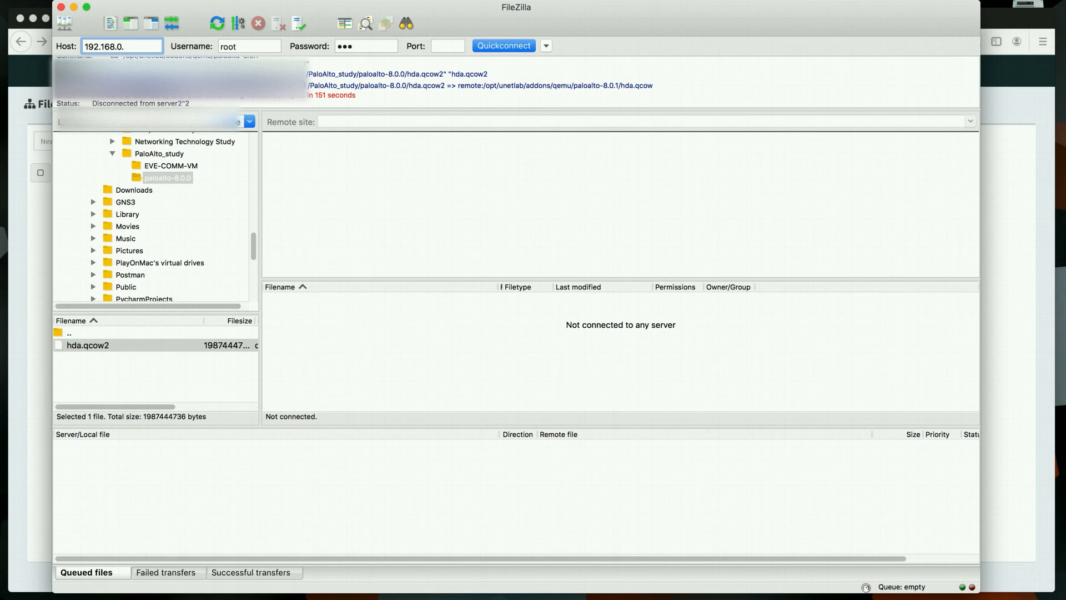
pyautogui.write('115')
pyautogui.click(227, 47)
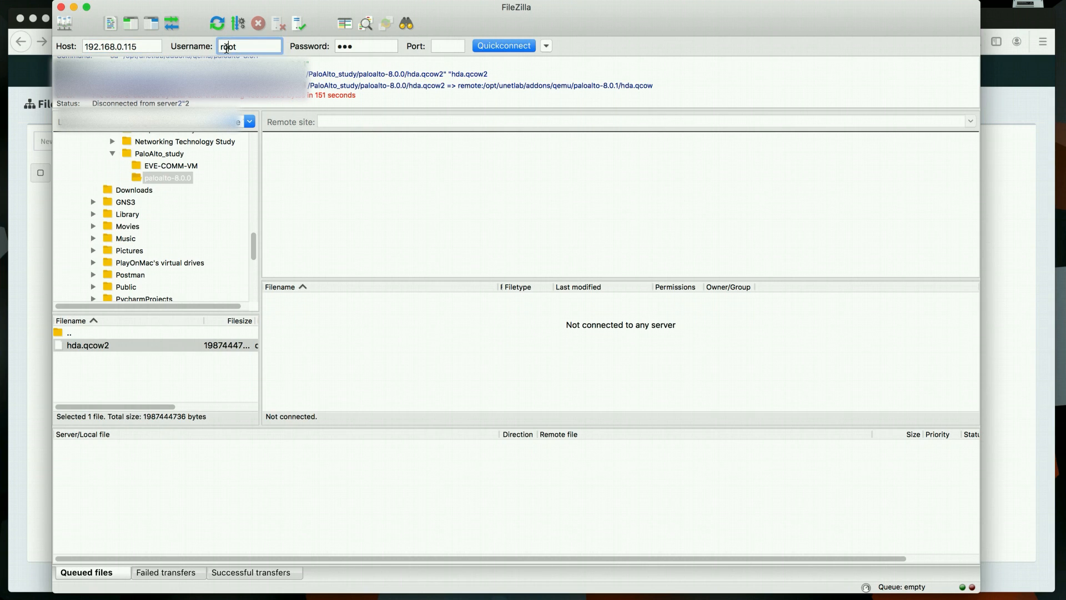
pyautogui.click(347, 46)
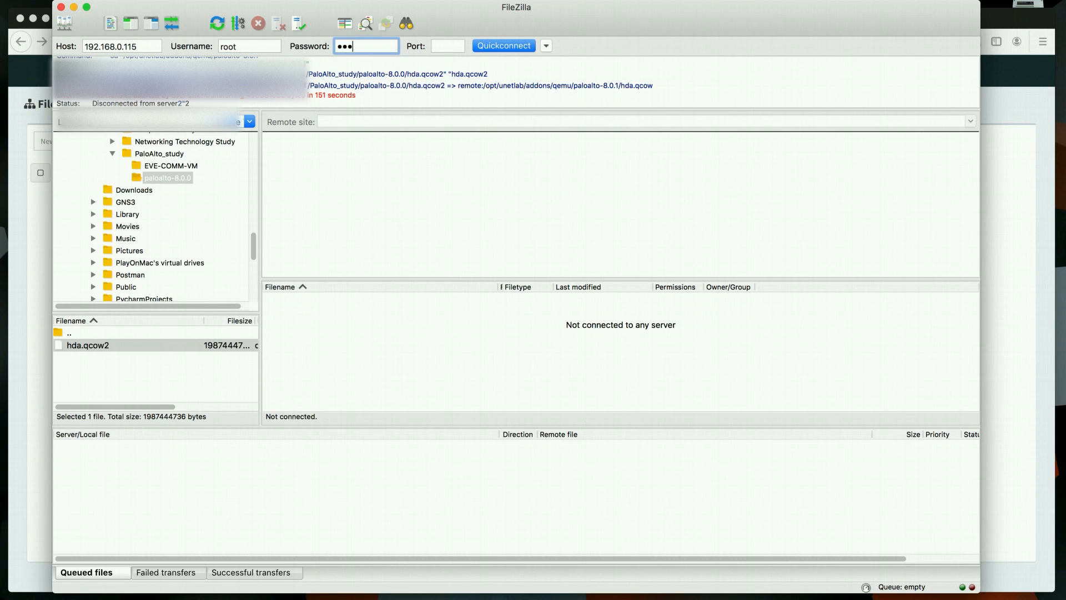
pyautogui.click(459, 47)
pyautogui.write('22')
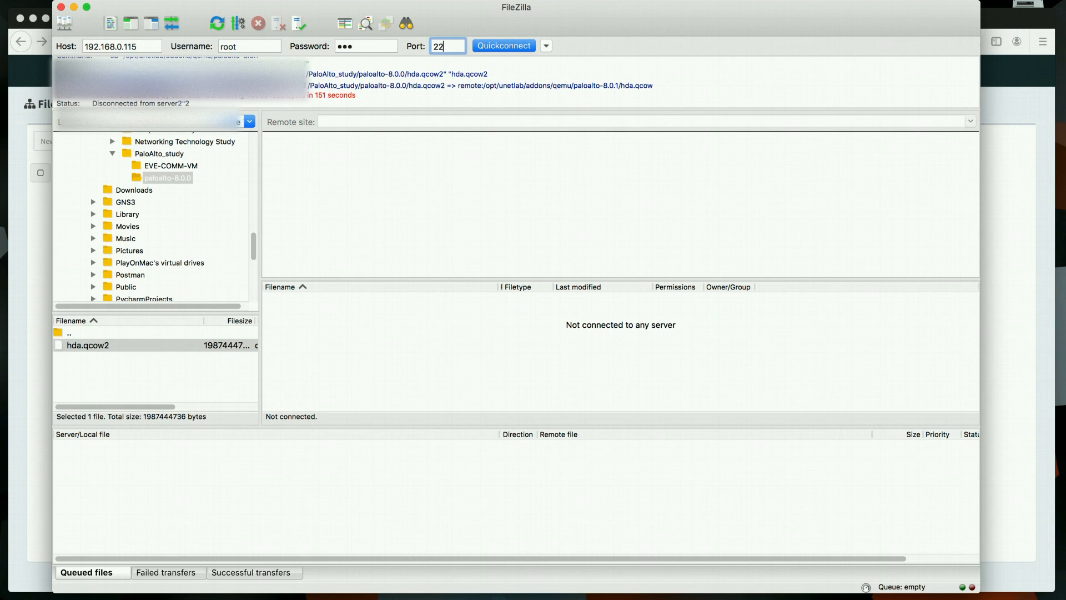
pyautogui.click(507, 45)
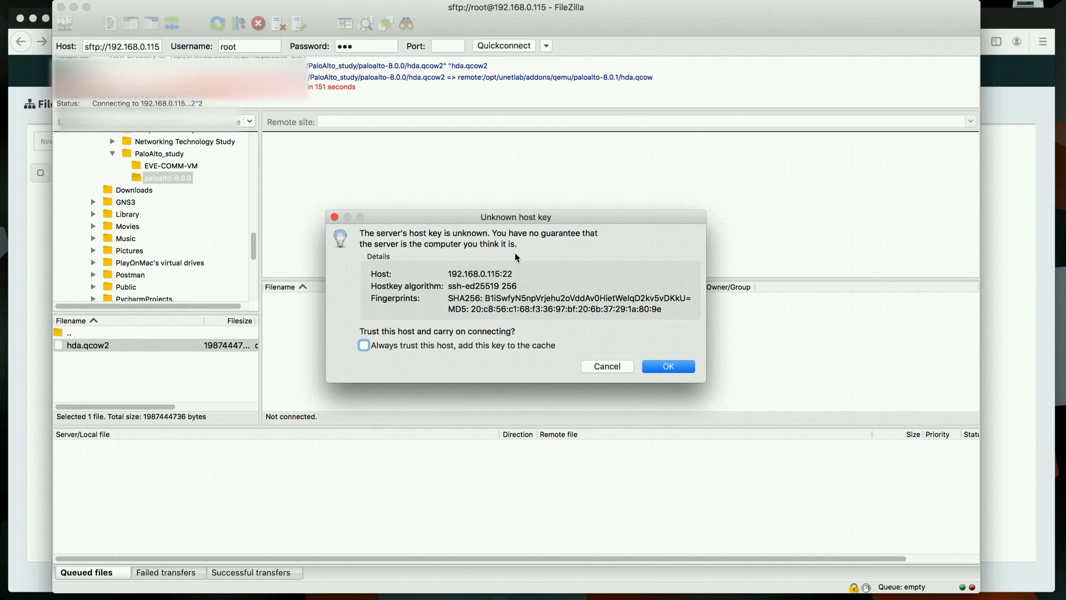
pyautogui.click(665, 369)
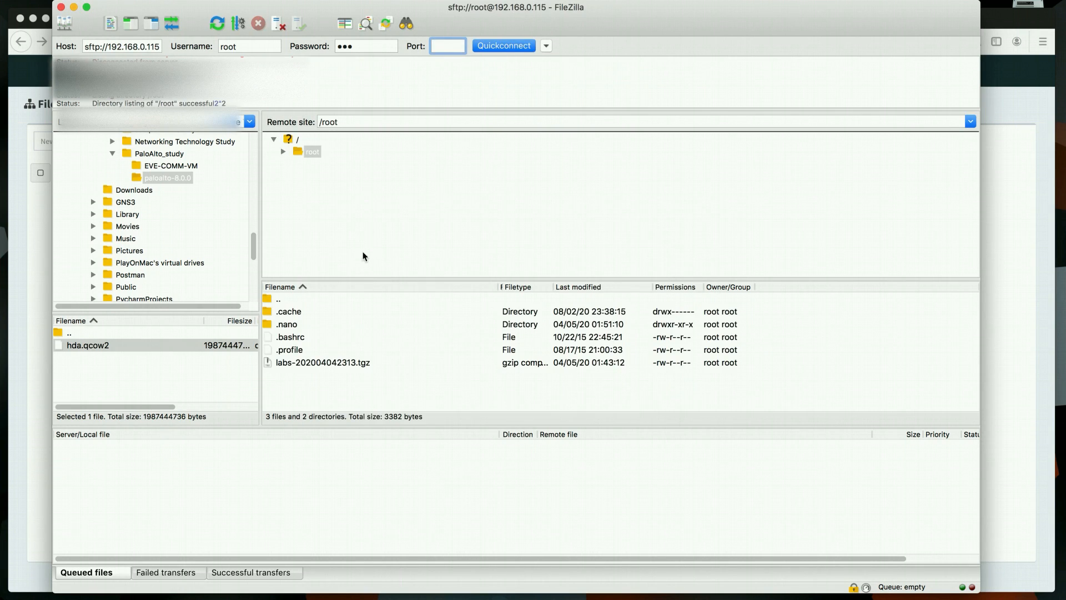
# Browse the server's remote side from / down to the empty /opt/unetlab/addons/qemu folder
pyautogui.click(290, 137)
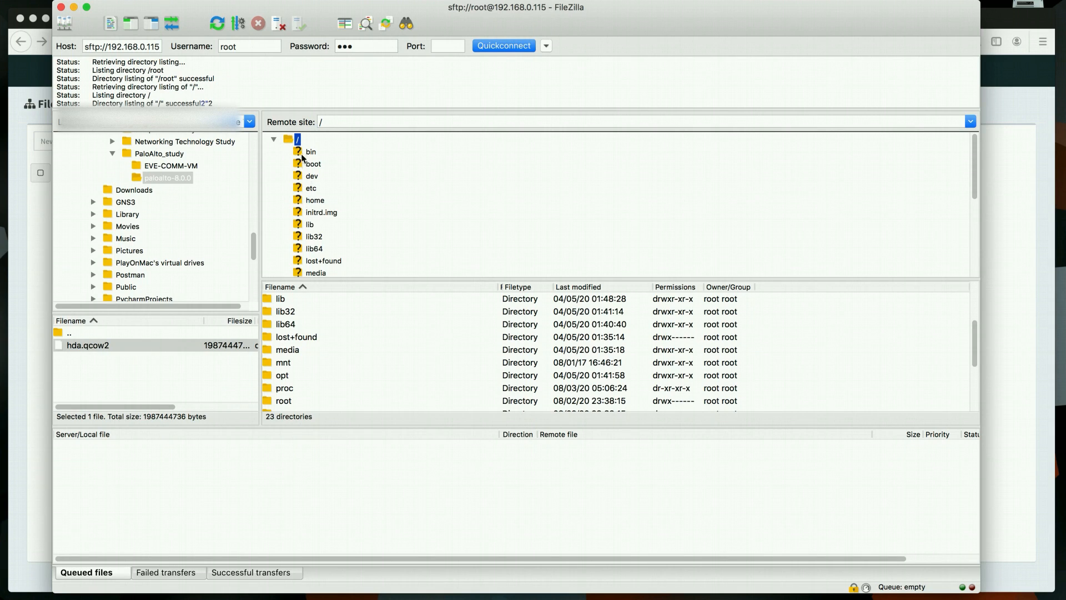
pyautogui.scroll(-3, 310, 214)
pyautogui.click(311, 207)
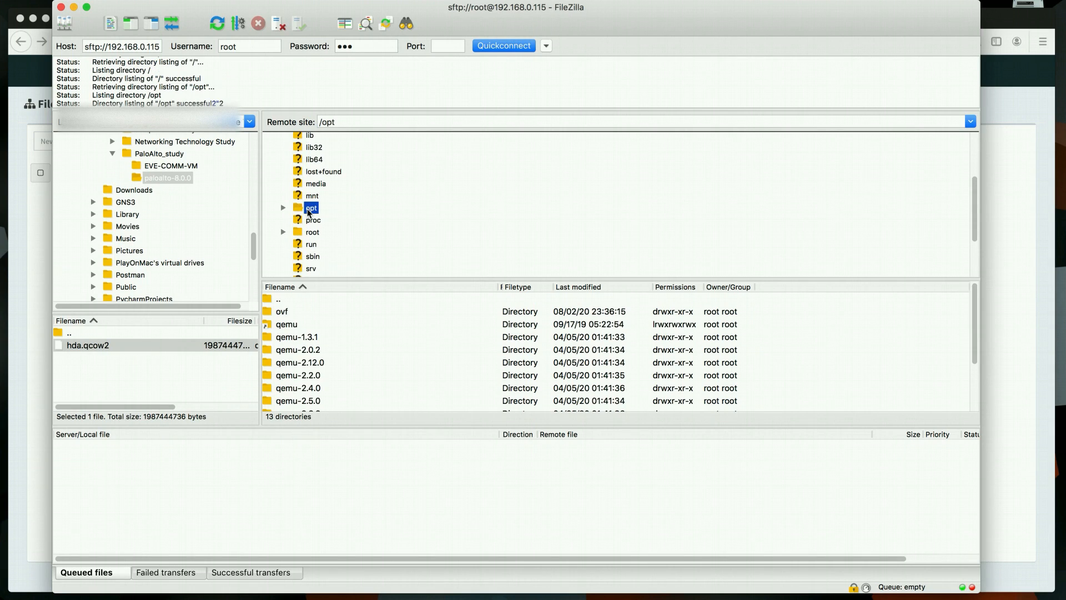
pyautogui.scroll(-3, 289, 326)
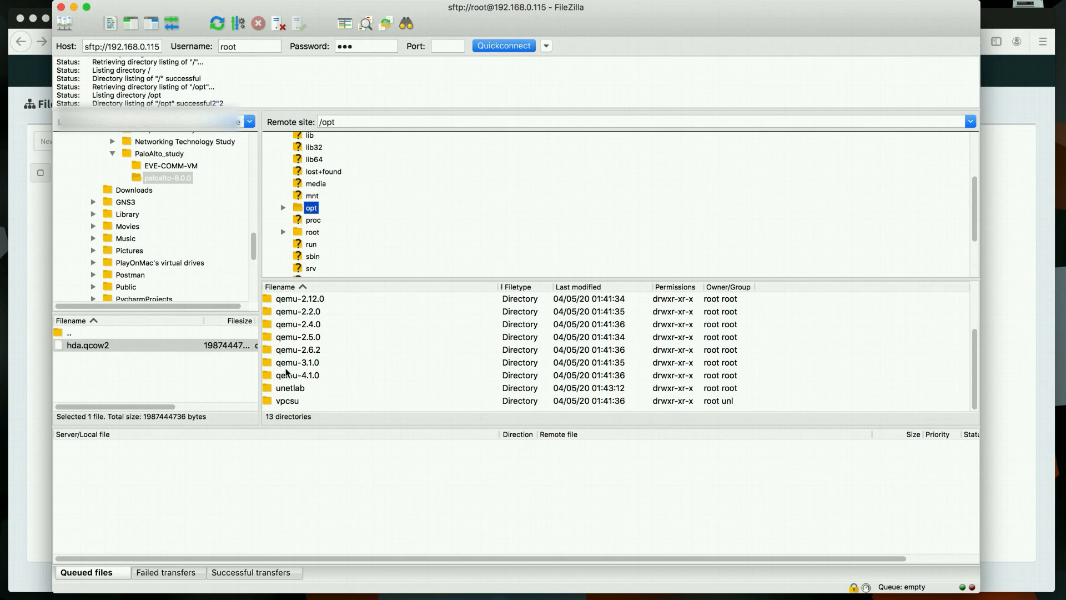
pyautogui.click(283, 389)
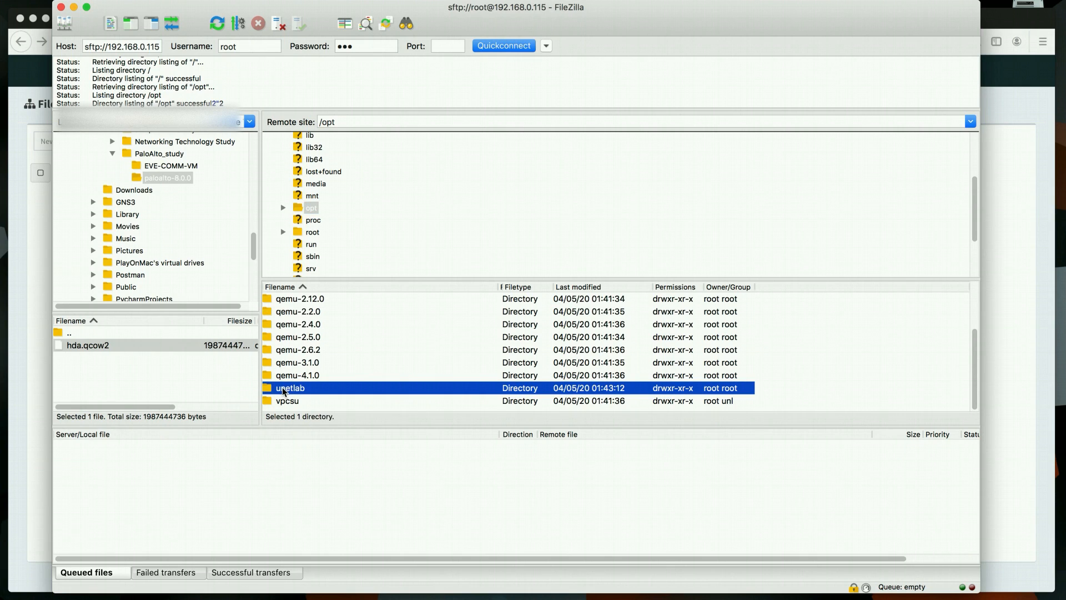
pyautogui.doubleClick(283, 389)
pyautogui.scroll(-1, 304, 364)
pyautogui.scroll(1, 303, 355)
pyautogui.doubleClick(299, 312)
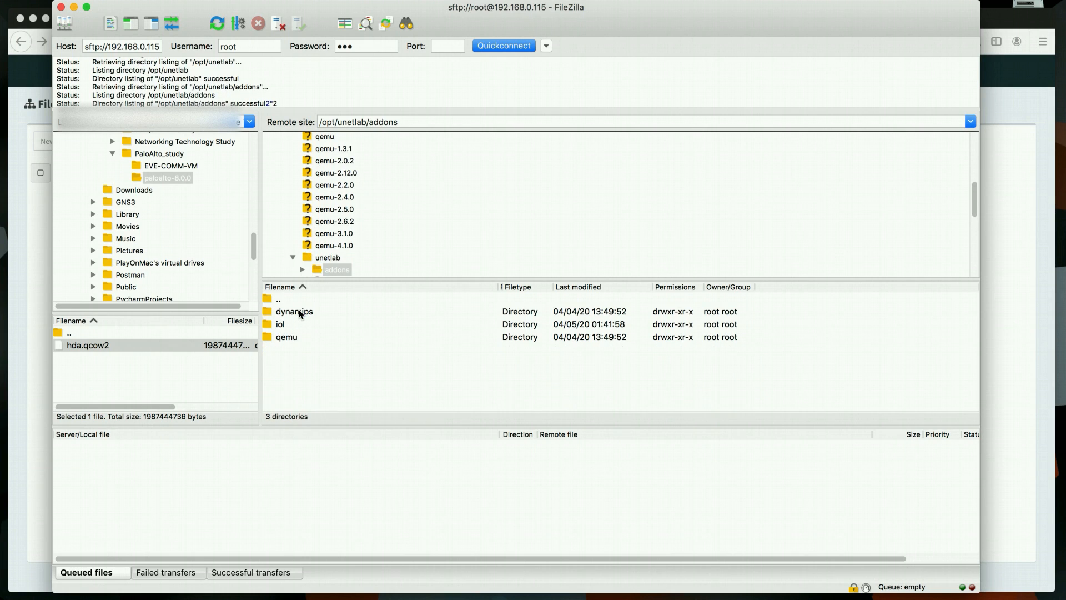
pyautogui.doubleClick(289, 338)
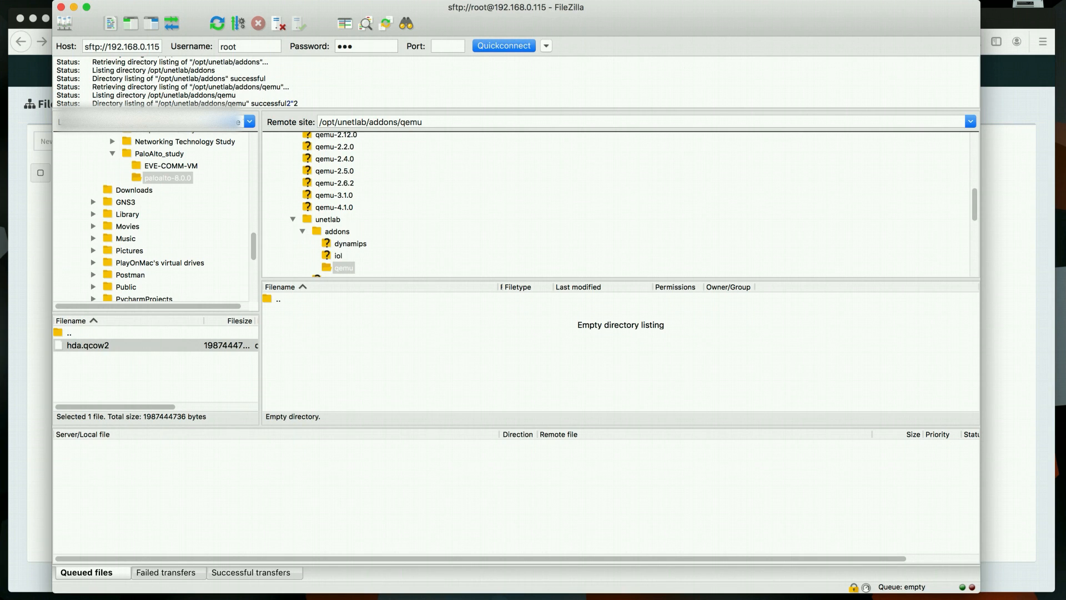
pyautogui.click(450, 597)
# Copy the folder name paloalto-8.0.1 from line 13 of the setup notes, back to FileZilla
pyautogui.click(250, 80)
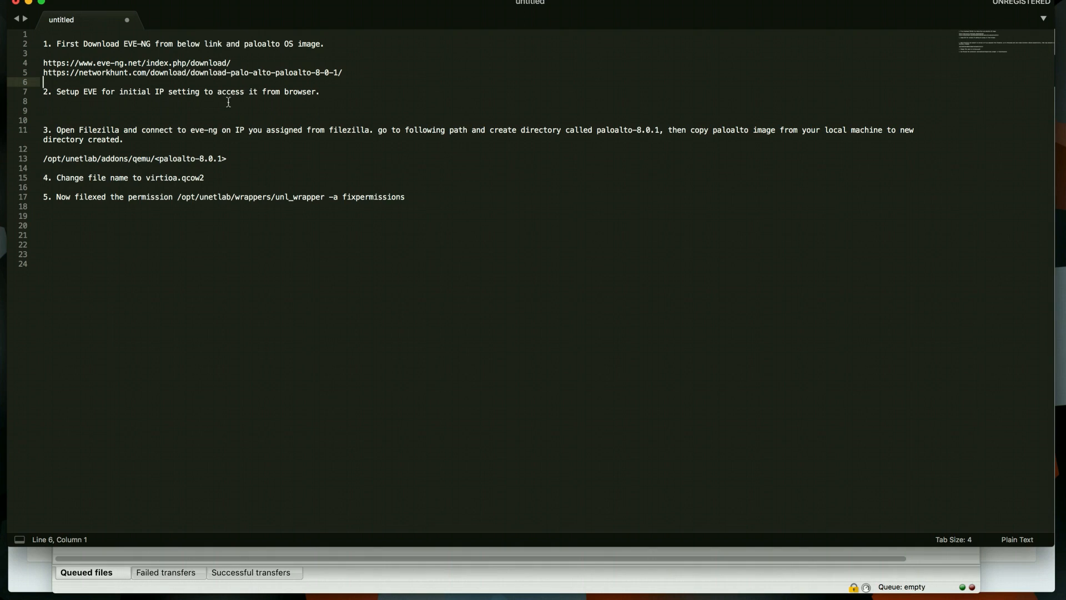
pyautogui.moveTo(159, 158); pyautogui.dragTo(222, 160)
pyautogui.press('super+c')
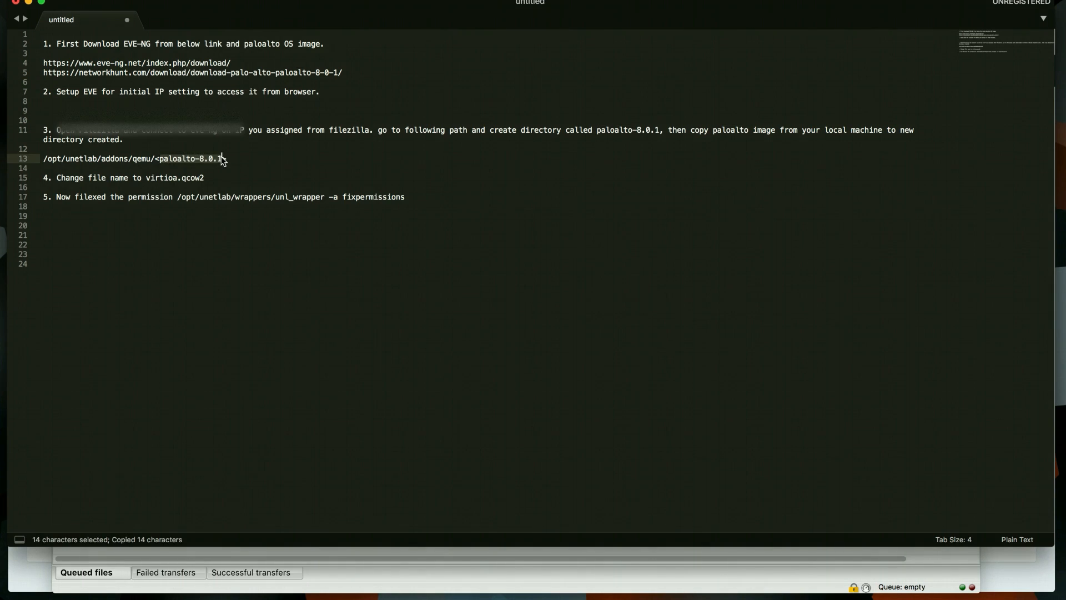
pyautogui.press('super+Tab')
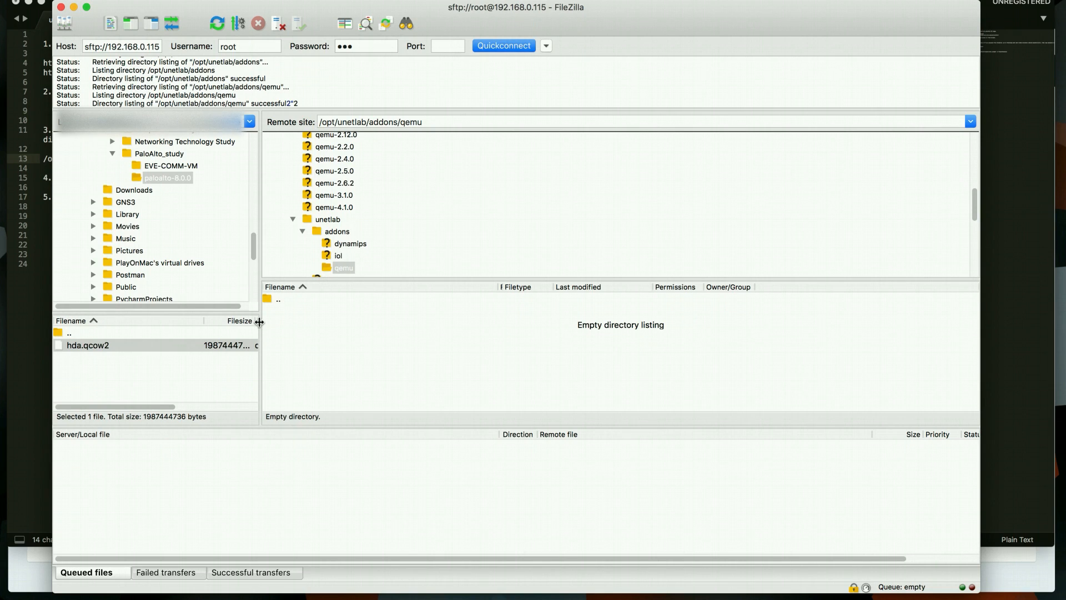
# Create a remote directory named paloalto-8.0.1 inside /opt/unetlab/addons/qemu using the copied name
pyautogui.moveTo(259, 322); pyautogui.dragTo(265, 322)
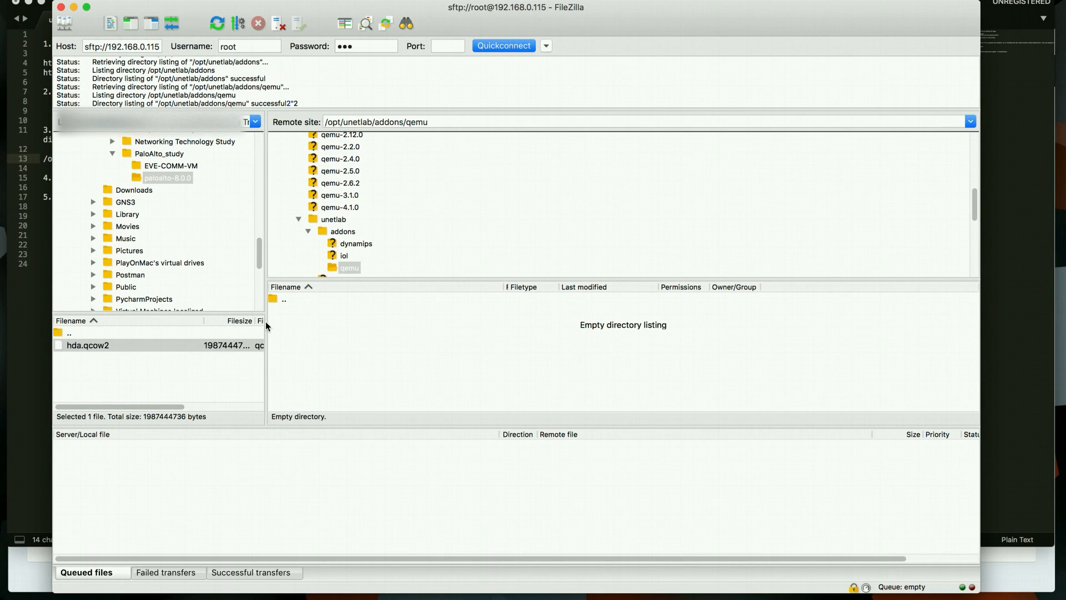
pyautogui.rightClick(304, 318)
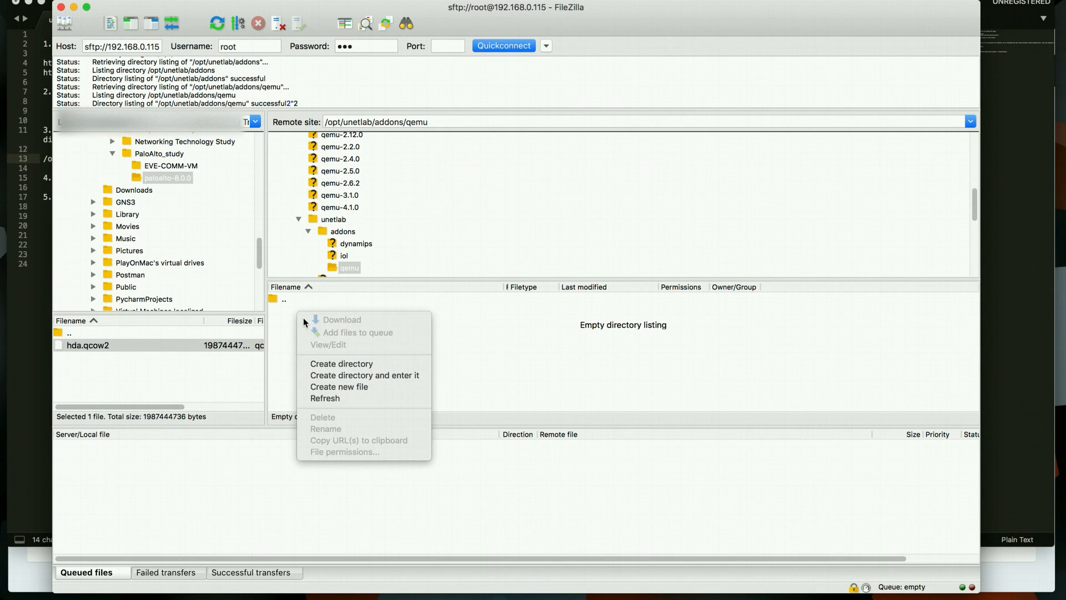
pyautogui.click(317, 364)
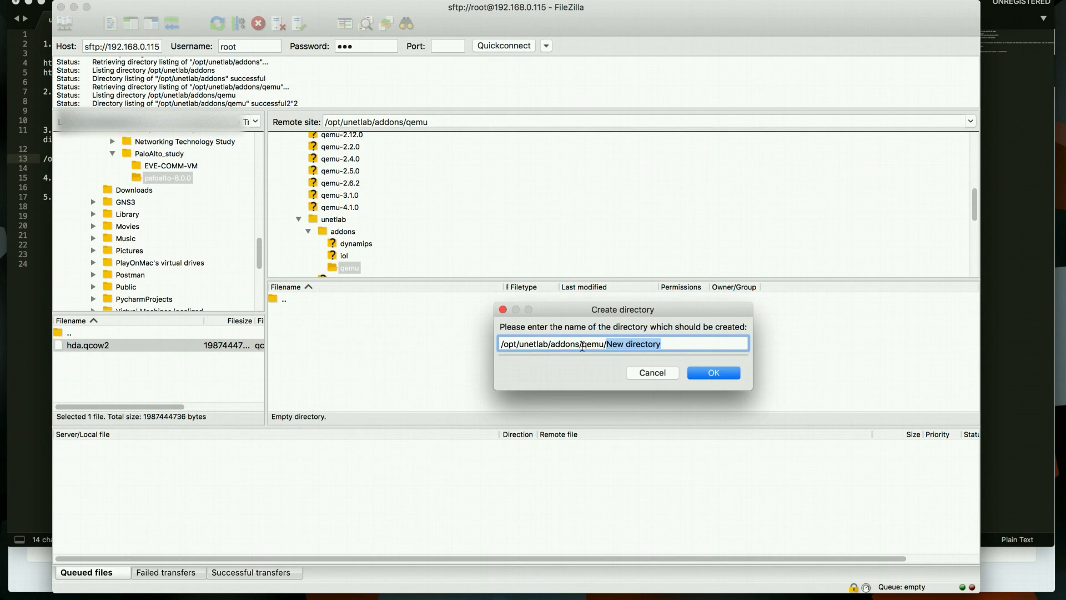
pyautogui.press('BackSpace')
pyautogui.press('super+v')
pyautogui.click(713, 375)
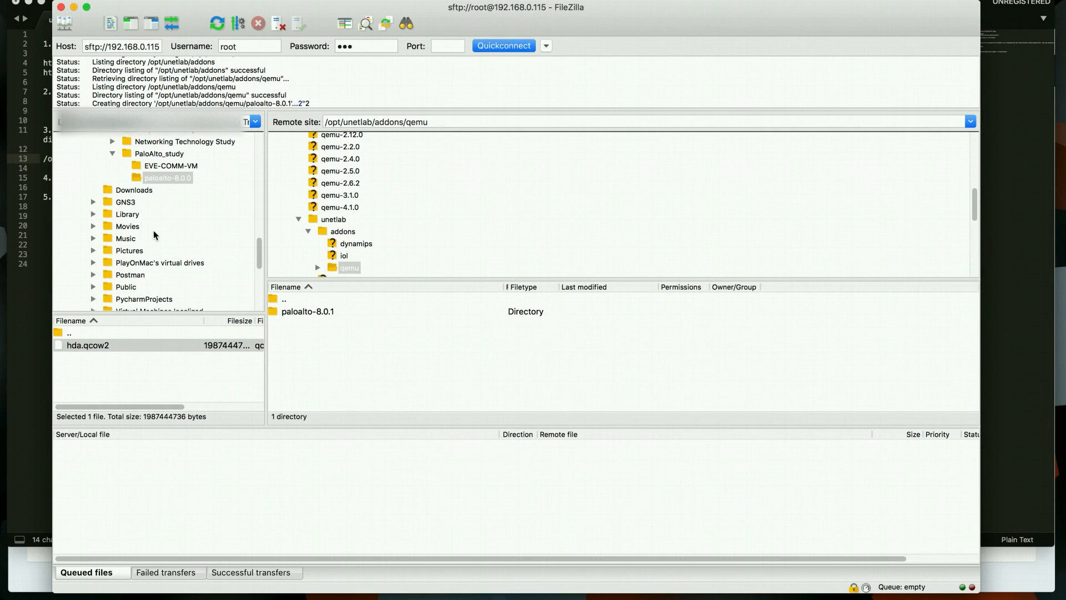
pyautogui.click(166, 178)
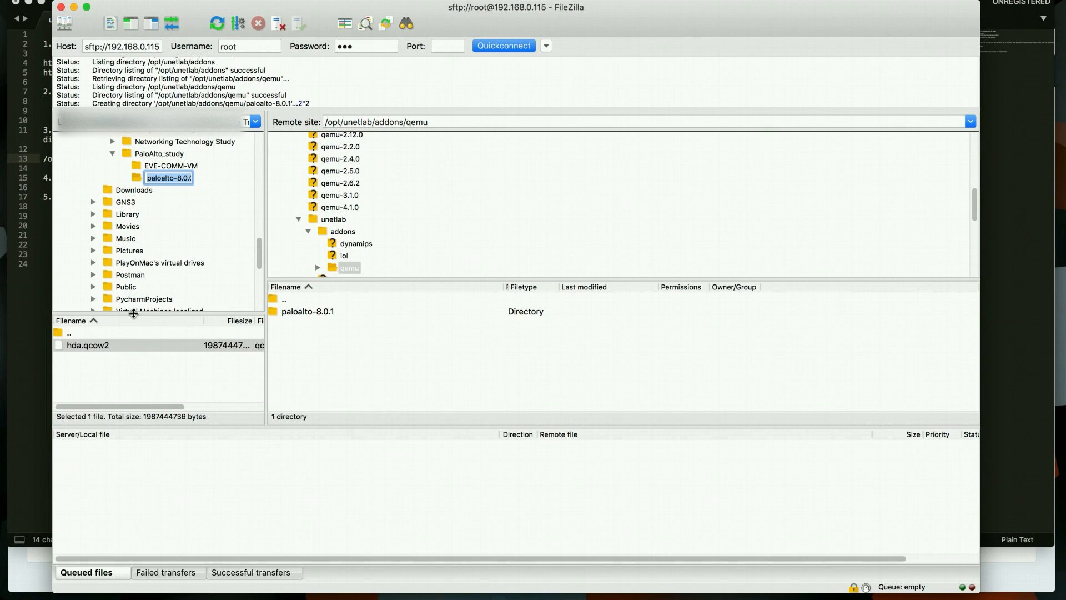
pyautogui.click(101, 349)
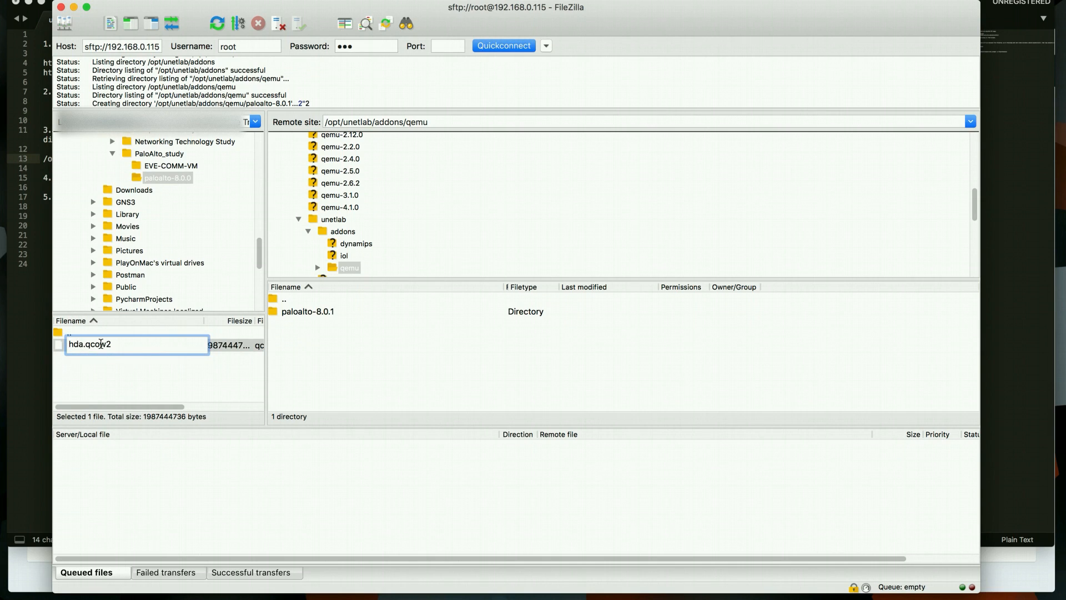
pyautogui.click(105, 372)
pyautogui.moveTo(105, 349); pyautogui.dragTo(332, 346)
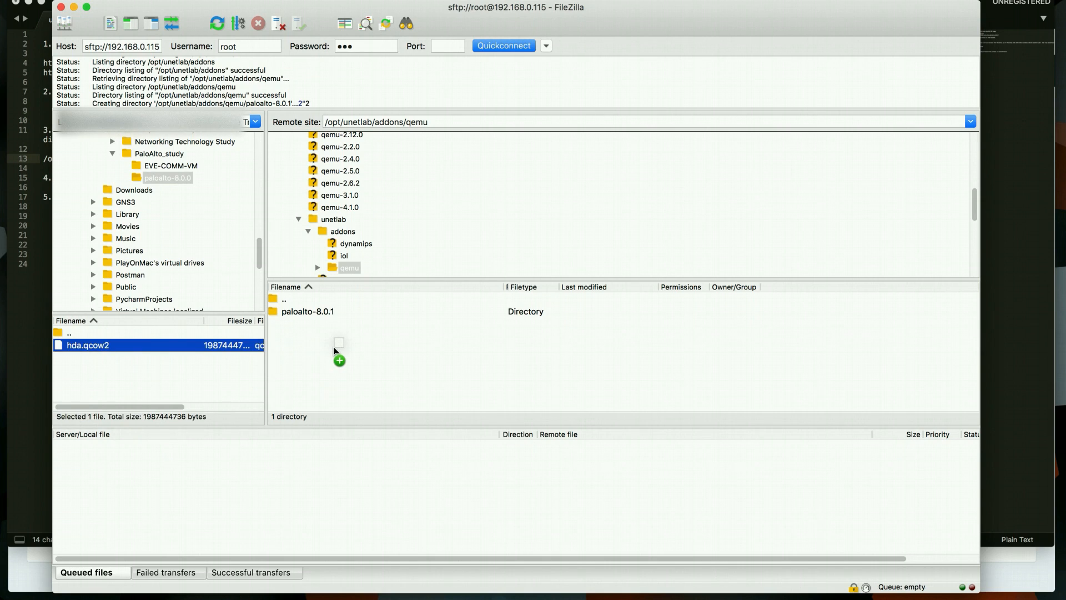
pyautogui.doubleClick(294, 311)
pyautogui.moveTo(125, 348); pyautogui.dragTo(394, 347)
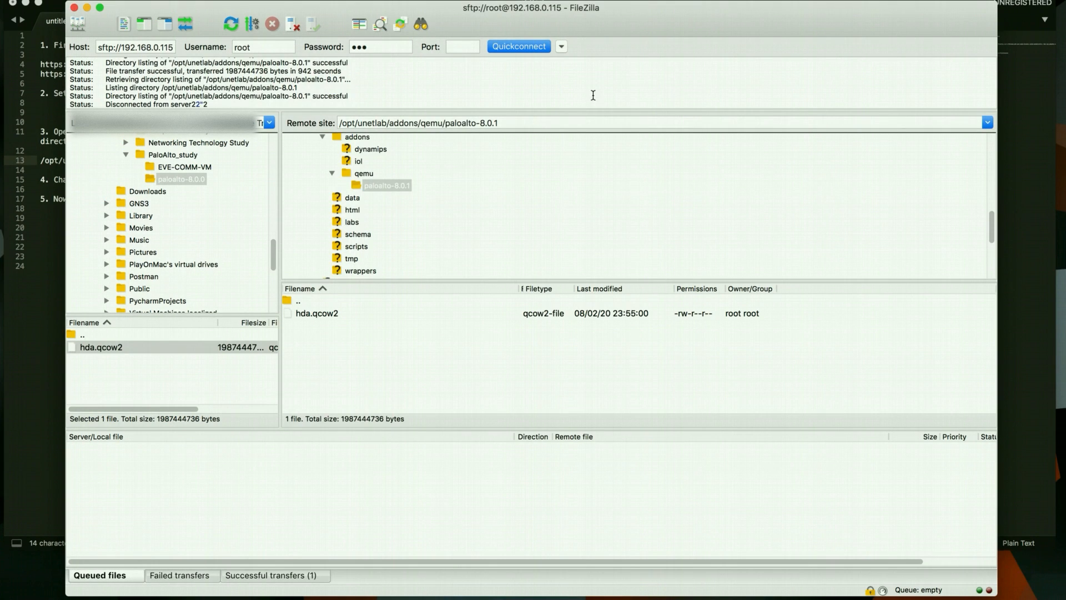
# Copy the new file name virtioa.qcow2 from step 4 of the setup notes
pyautogui.click(315, 314)
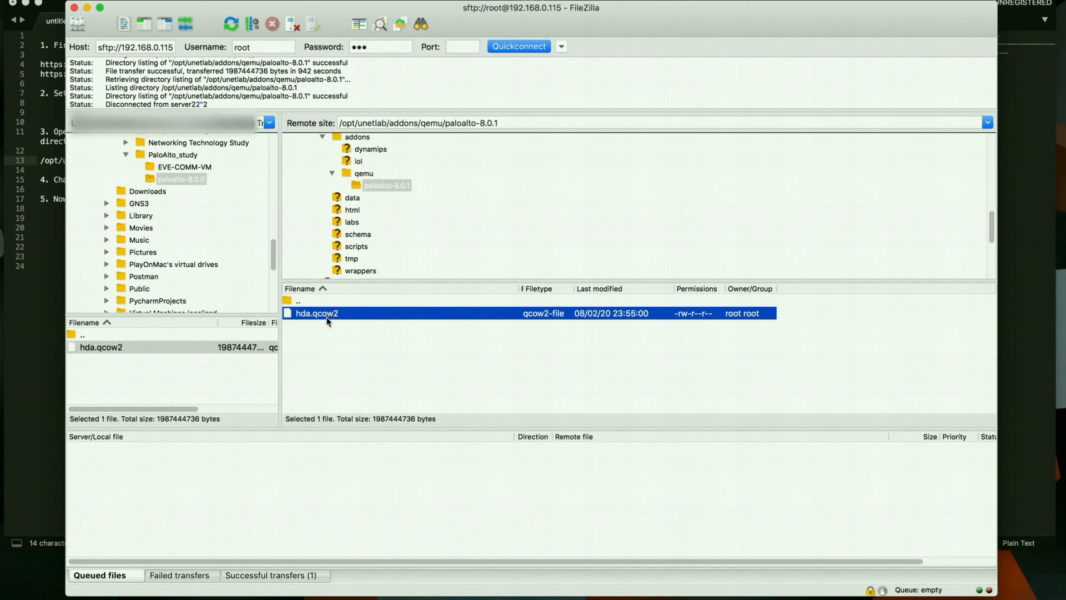
pyautogui.click(51, 352)
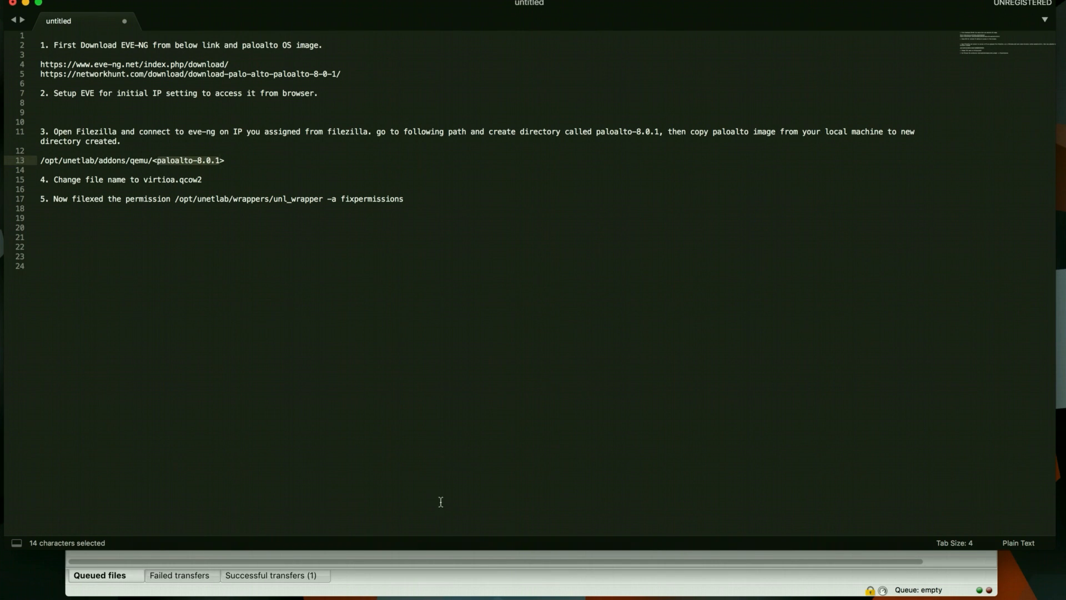
pyautogui.click(429, 568)
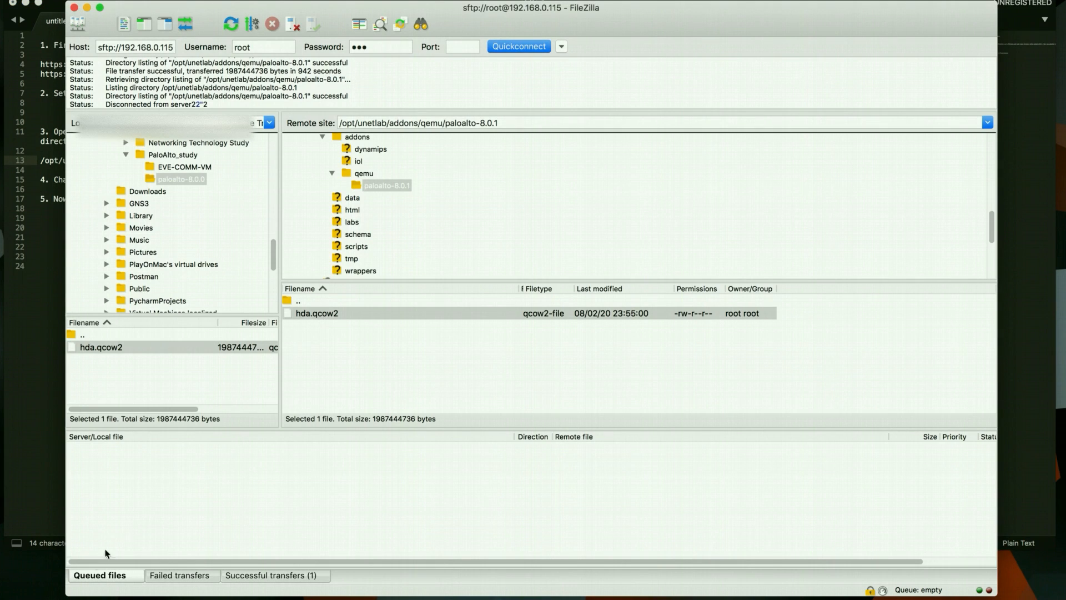
pyautogui.moveTo(65, 598); pyautogui.dragTo(167, 546)
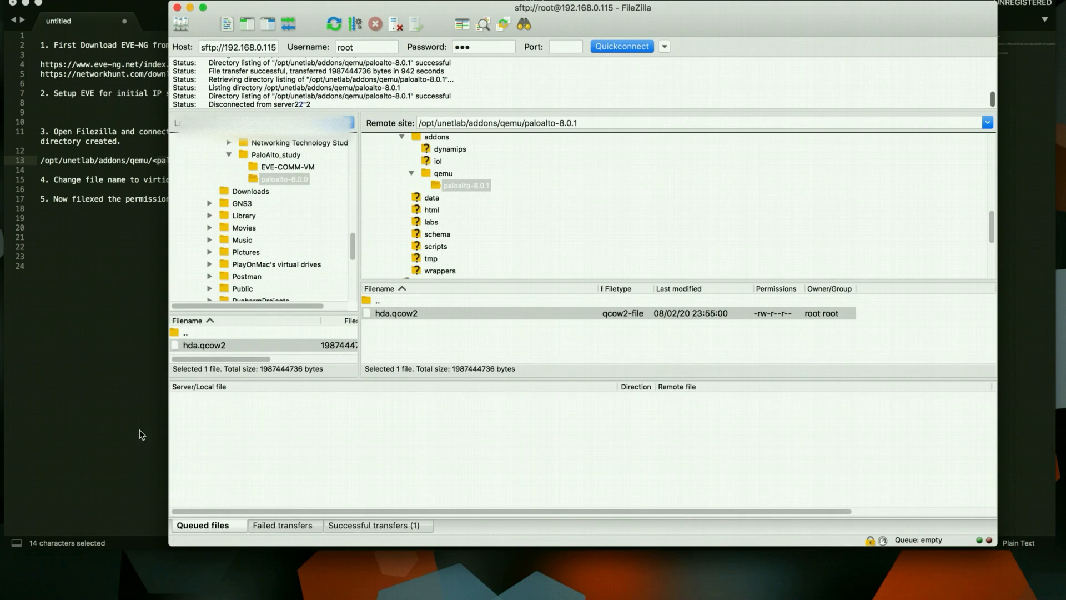
pyautogui.click(108, 298)
pyautogui.doubleClick(157, 183)
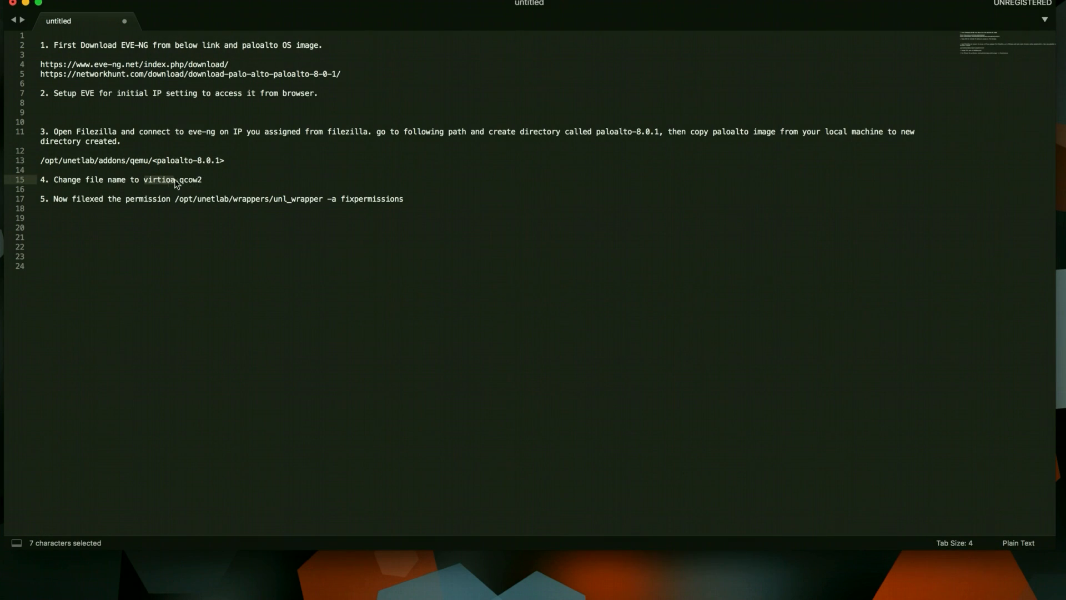
pyautogui.doubleClick(156, 183)
pyautogui.click(151, 183)
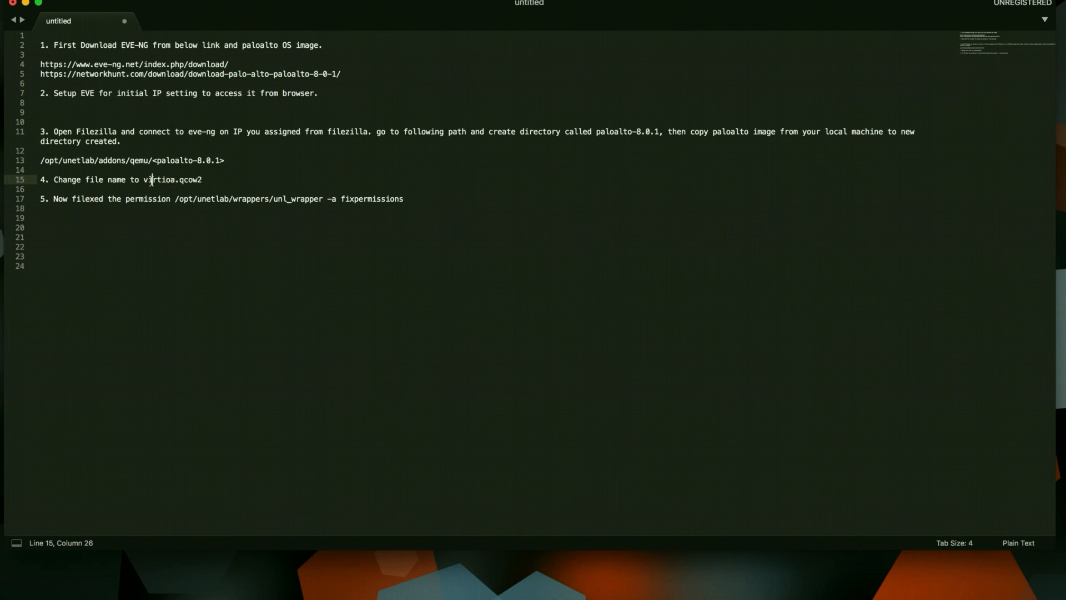
pyautogui.moveTo(144, 180); pyautogui.dragTo(205, 184)
pyautogui.press('super+c')
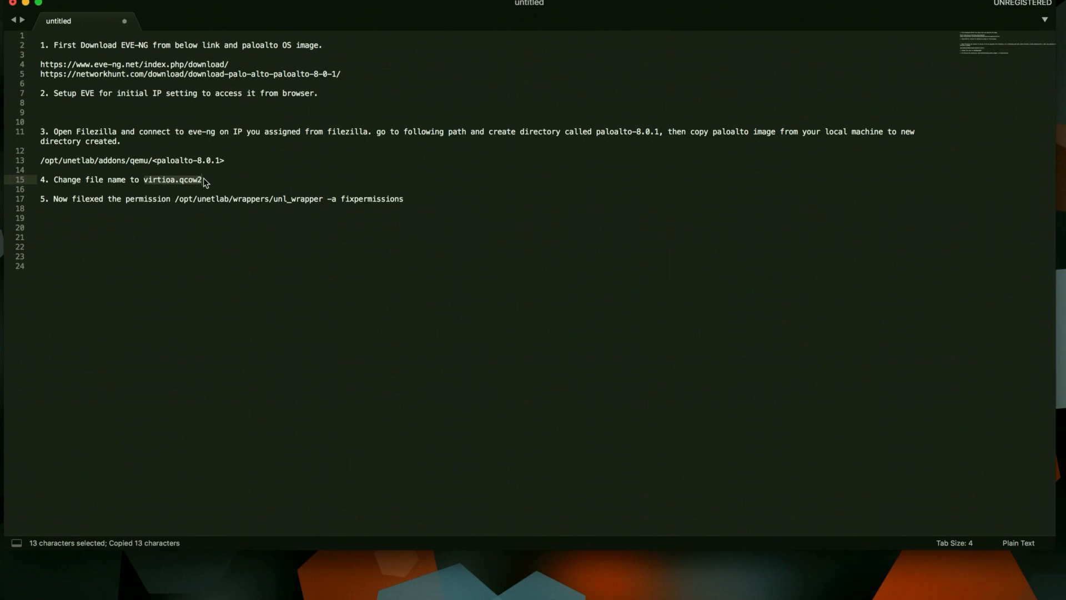
pyautogui.press('super+Tab')
# Rename the remote hda.qcow2 to virtioa.qcow2
pyautogui.scroll(-3, 267, 214)
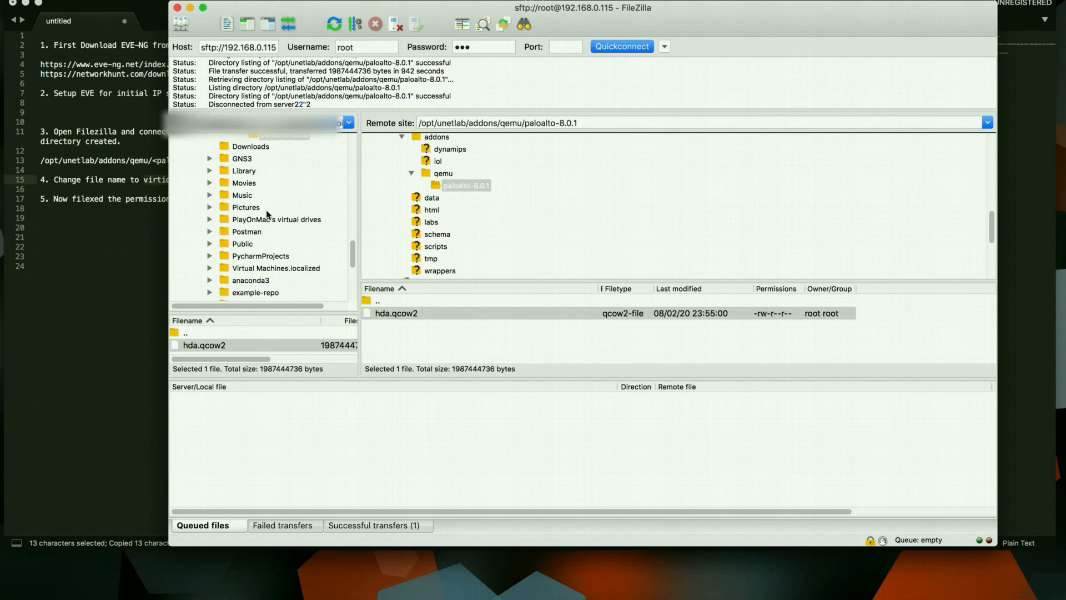
pyautogui.rightClick(411, 314)
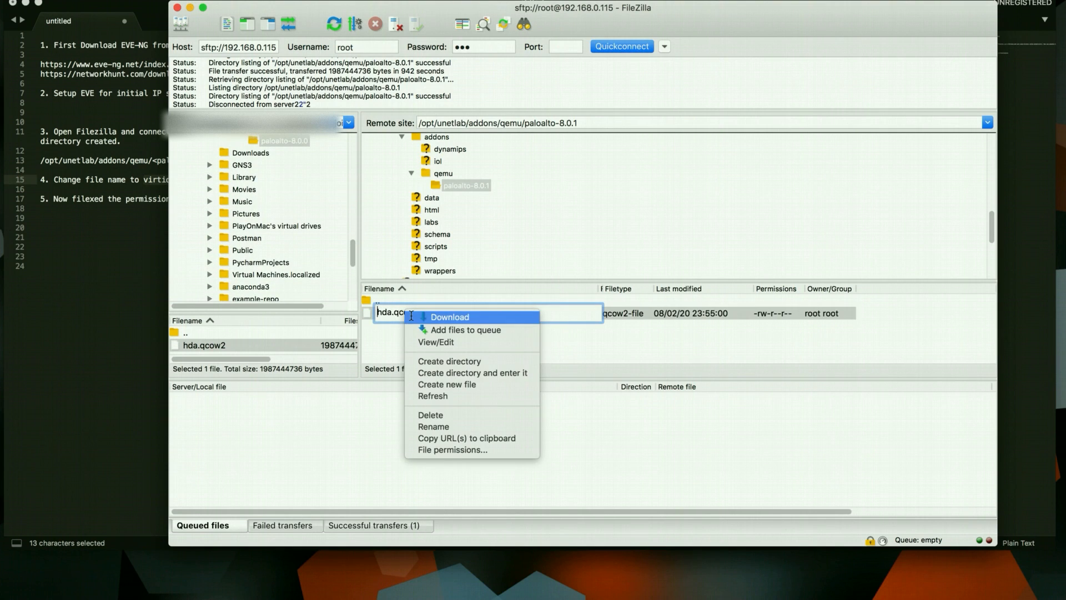
pyautogui.click(434, 427)
pyautogui.doubleClick(419, 312)
pyautogui.press('super+v')
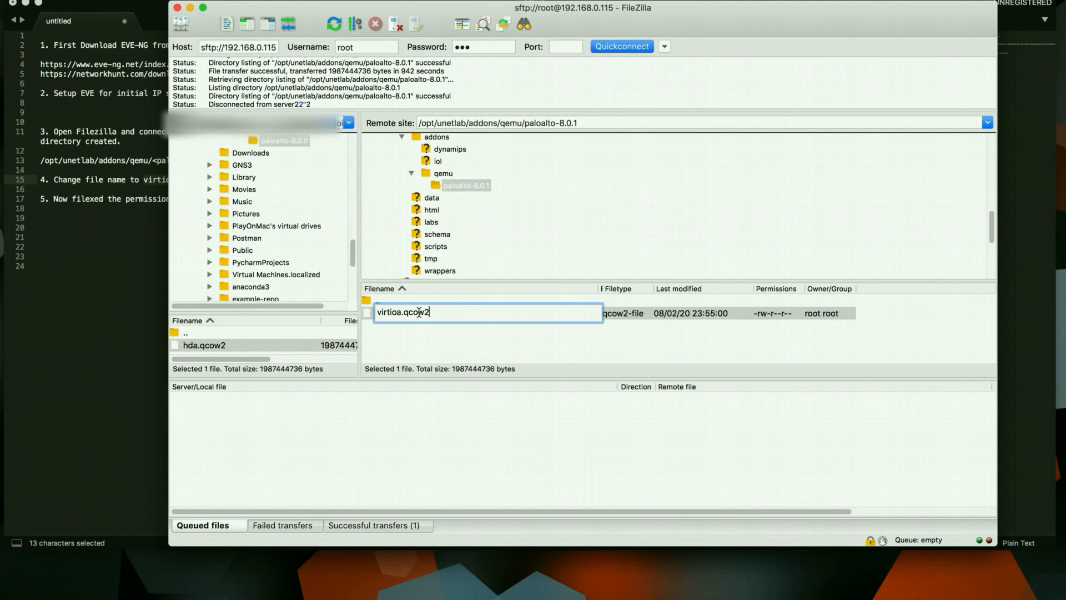
pyautogui.click(417, 345)
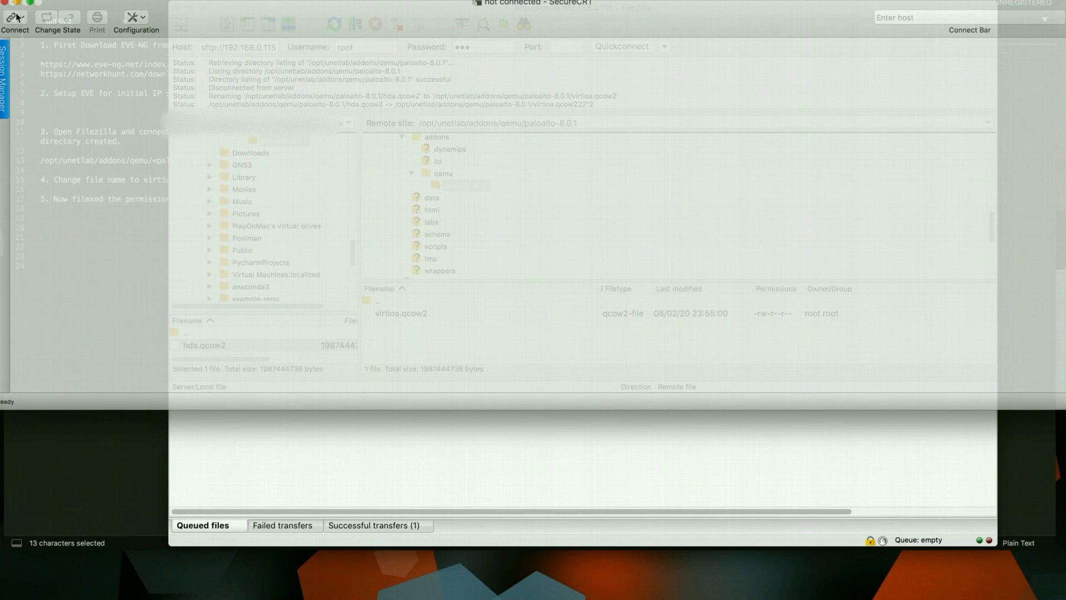
# Start an SSH2 Quick Connect to 192.168.0.115 with username root
pyautogui.click(17, 18)
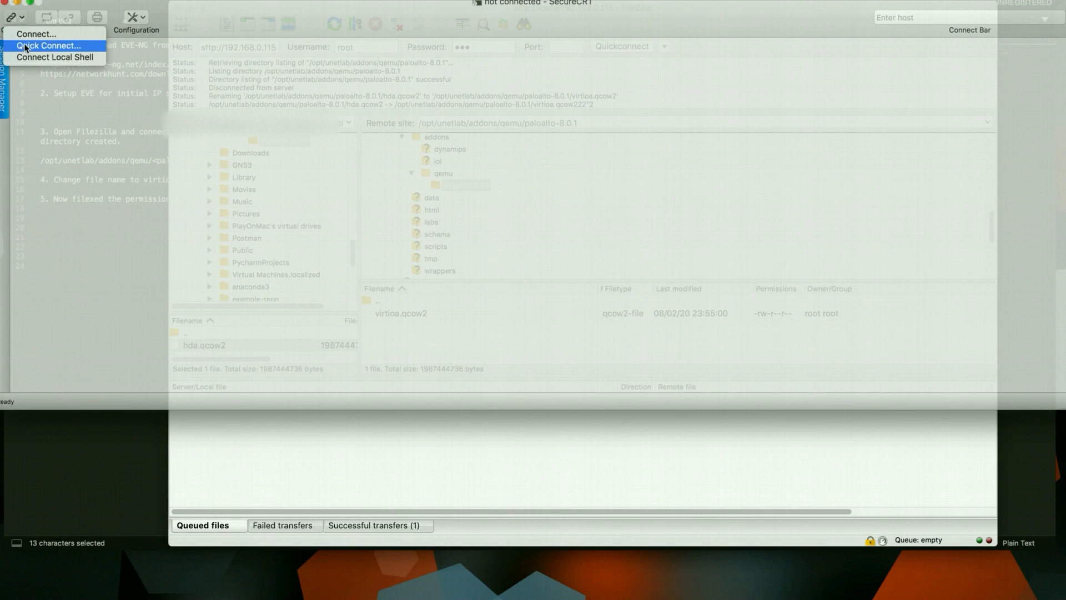
pyautogui.click(27, 48)
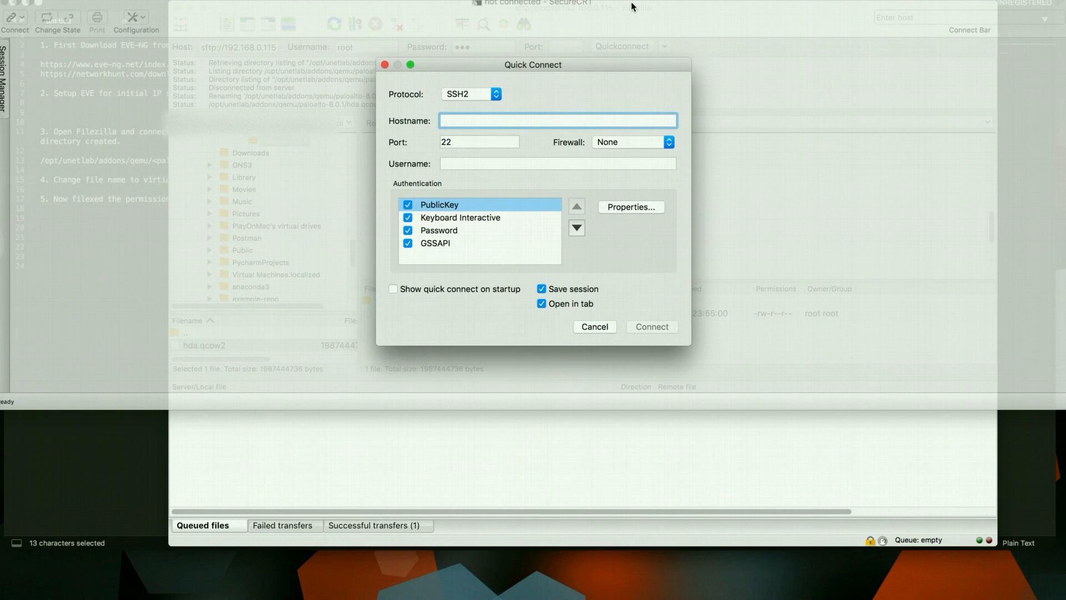
pyautogui.write('192.1')
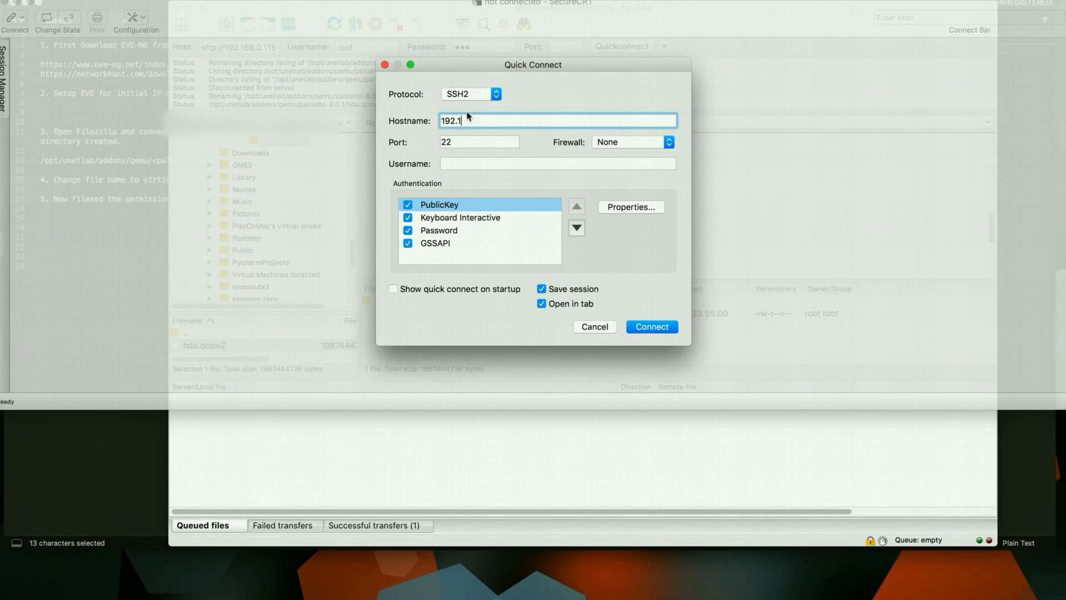
pyautogui.write('68.0.115')
pyautogui.click(475, 162)
pyautogui.write('root')
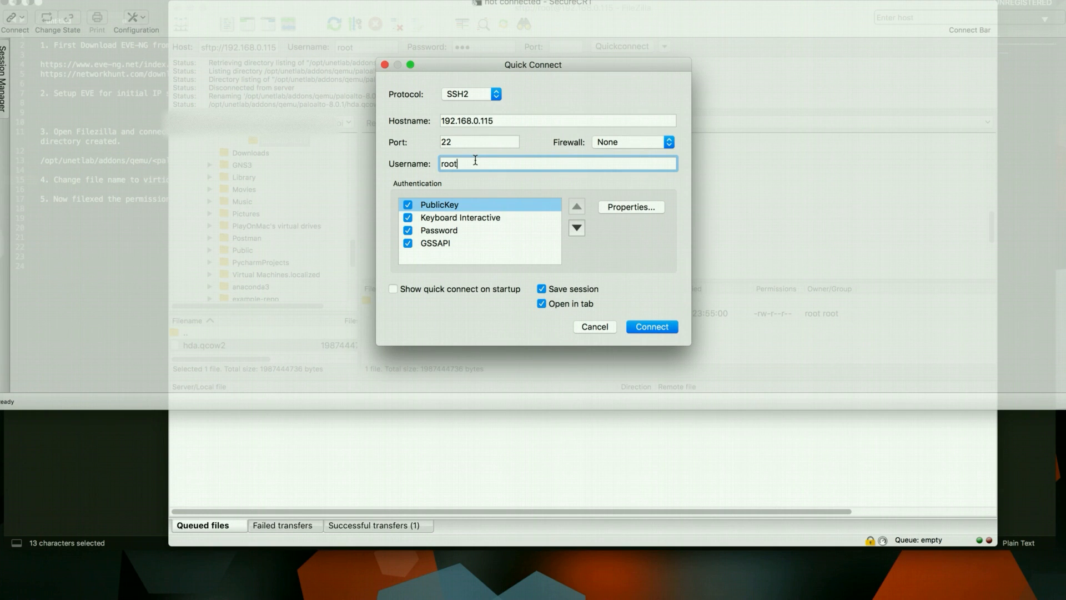
pyautogui.click(647, 328)
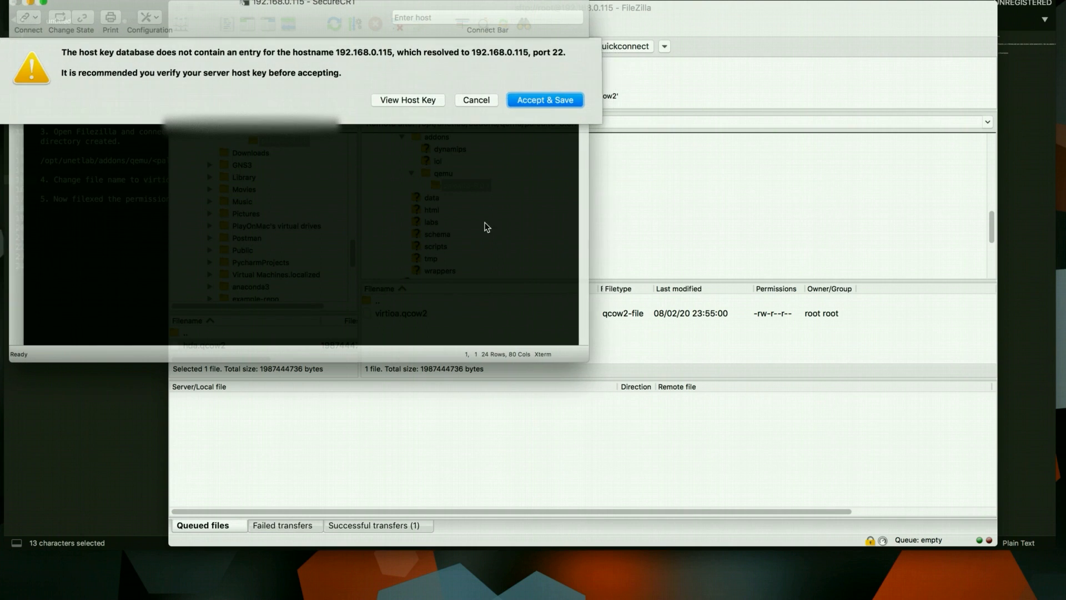
# Accept and save the host key, log in with a saved password, and begin a cd command
pyautogui.click(548, 100)
pyautogui.write('eve')
pyautogui.click(169, 215)
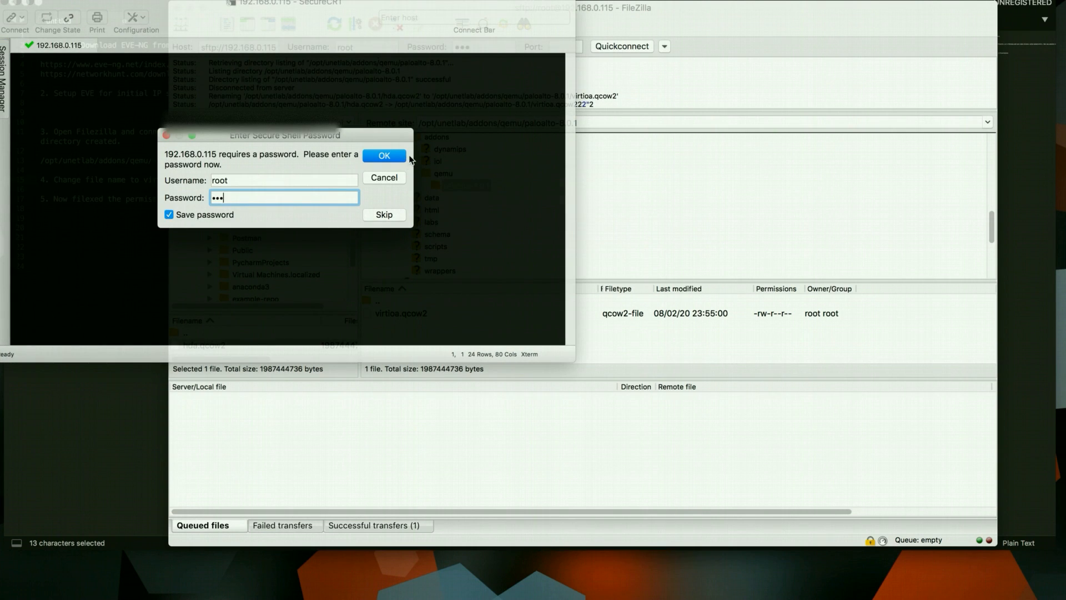
pyautogui.click(390, 157)
pyautogui.press('Return')
pyautogui.press('Return')
pyautogui.press('Return')
pyautogui.press('Return')
pyautogui.write('cd')
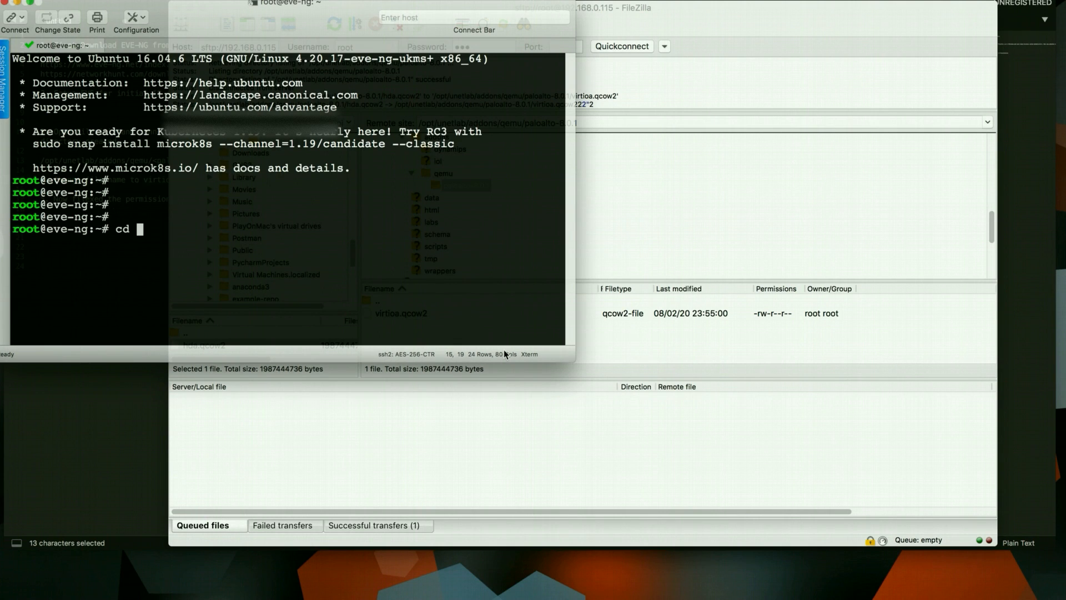
# Browse the remote tree to /opt/unetlab/addons/qemu/paloalto-8.0.1 and select its path
pyautogui.click(645, 256)
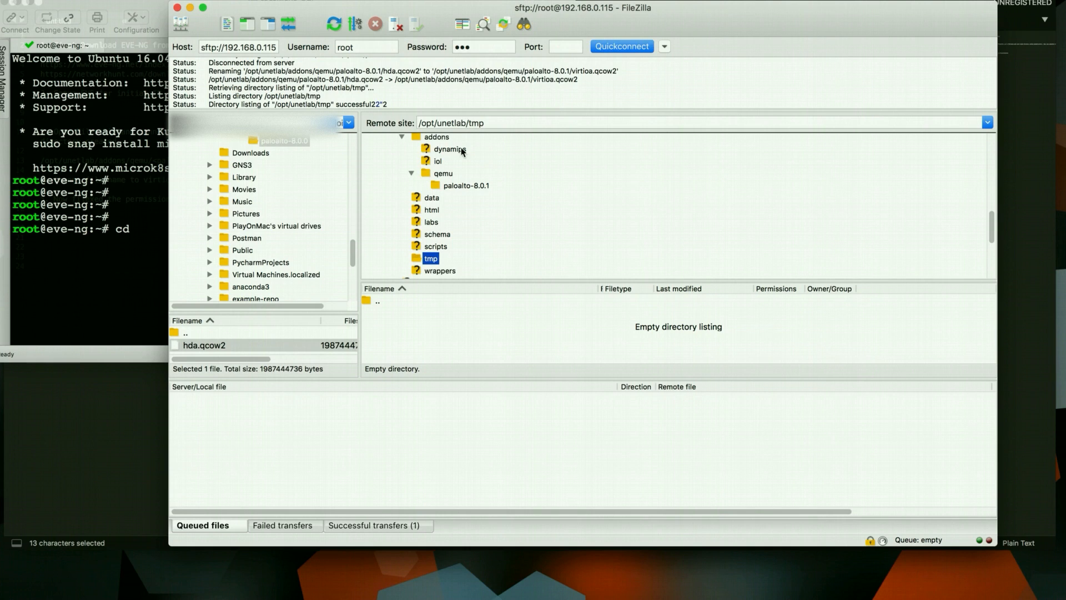
pyautogui.scroll(3, 444, 256)
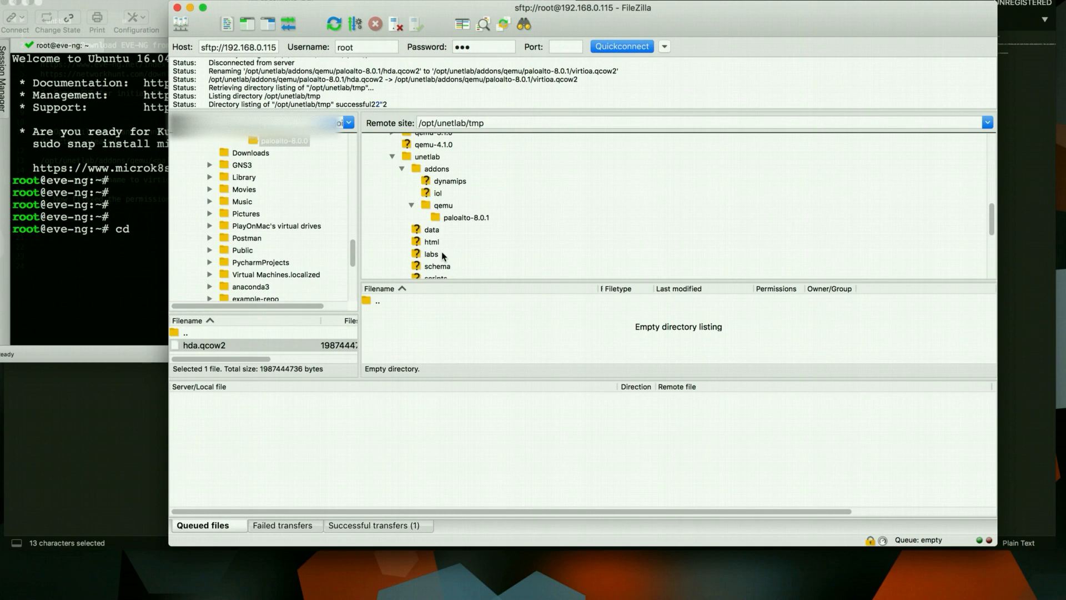
pyautogui.click(448, 208)
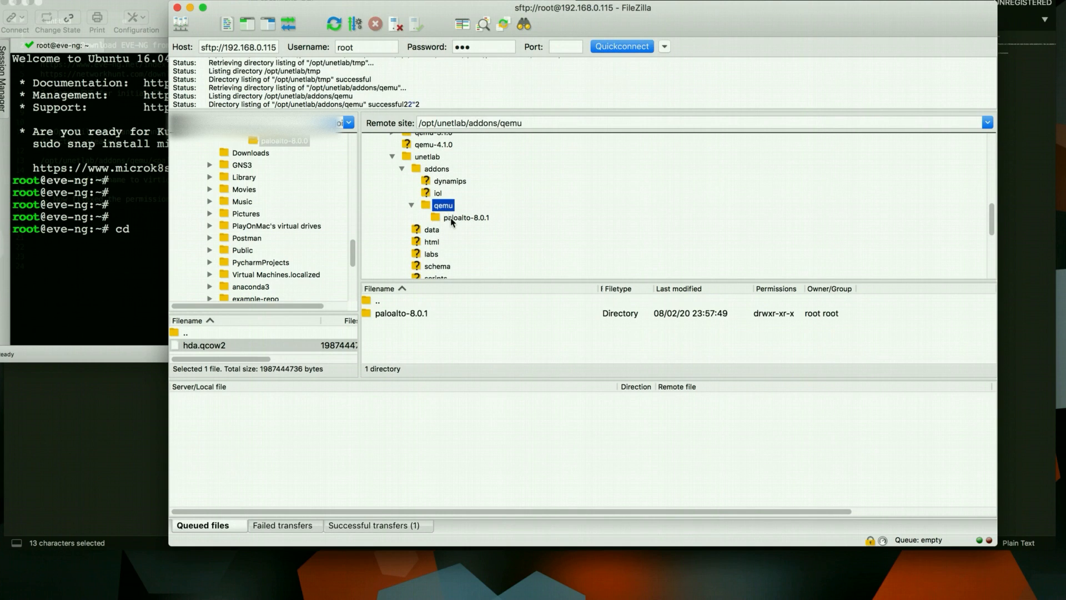
pyautogui.click(452, 218)
pyautogui.click(582, 121)
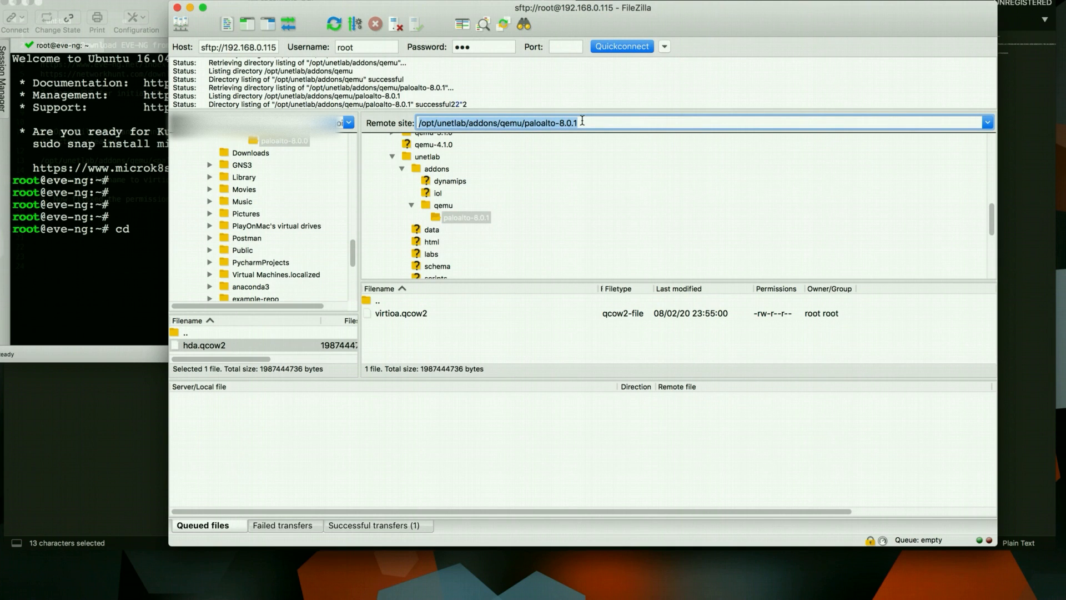
# Erase stray characters after cd in the terminal, then bring up the remote path's edit menu
pyautogui.click(67, 211)
pyautogui.write('e')
pyautogui.press('BackSpace')
pyautogui.write('e')
pyautogui.press('BackSpace')
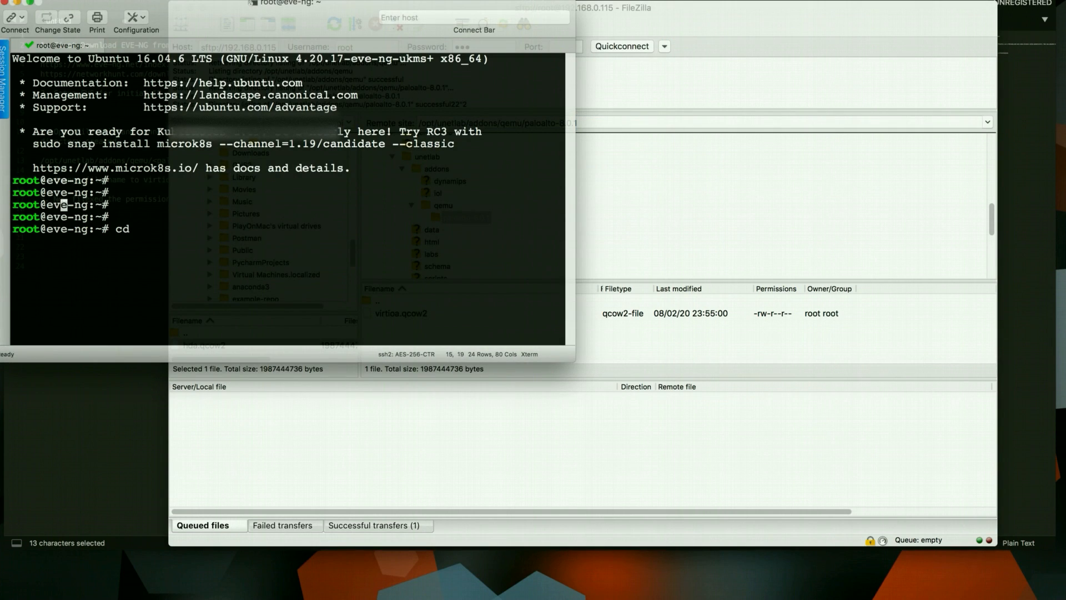
pyautogui.click(427, 173)
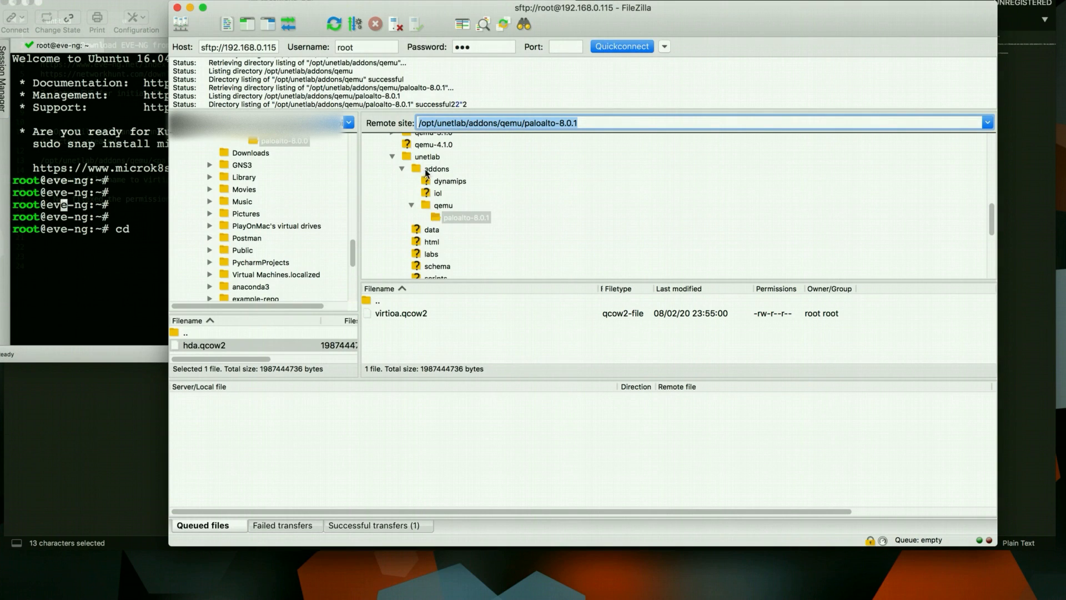
pyautogui.rightClick(471, 124)
# cd into /opt/unetlab/addons/qemu/paloalto-8.0.1, confirm virtioa.qcow2 with ls -l, enlarge terminal to 126x30
pyautogui.click(493, 175)
pyautogui.click(151, 256)
pyautogui.press('super+v')
pyautogui.press('Return')
pyautogui.press('Return')
pyautogui.press('Return')
pyautogui.write('ls -l')
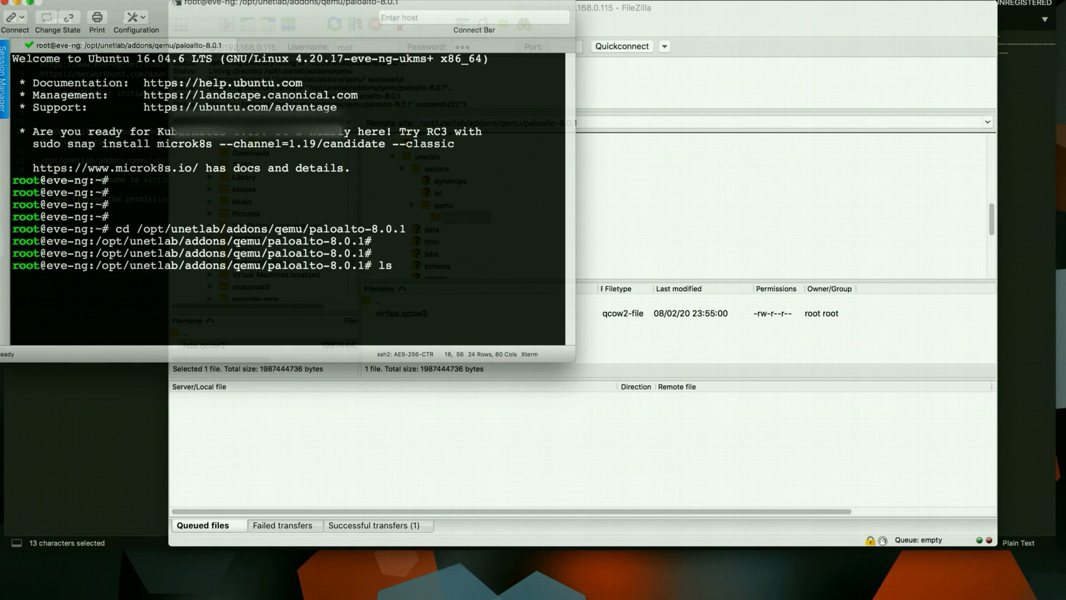
pyautogui.press('Return')
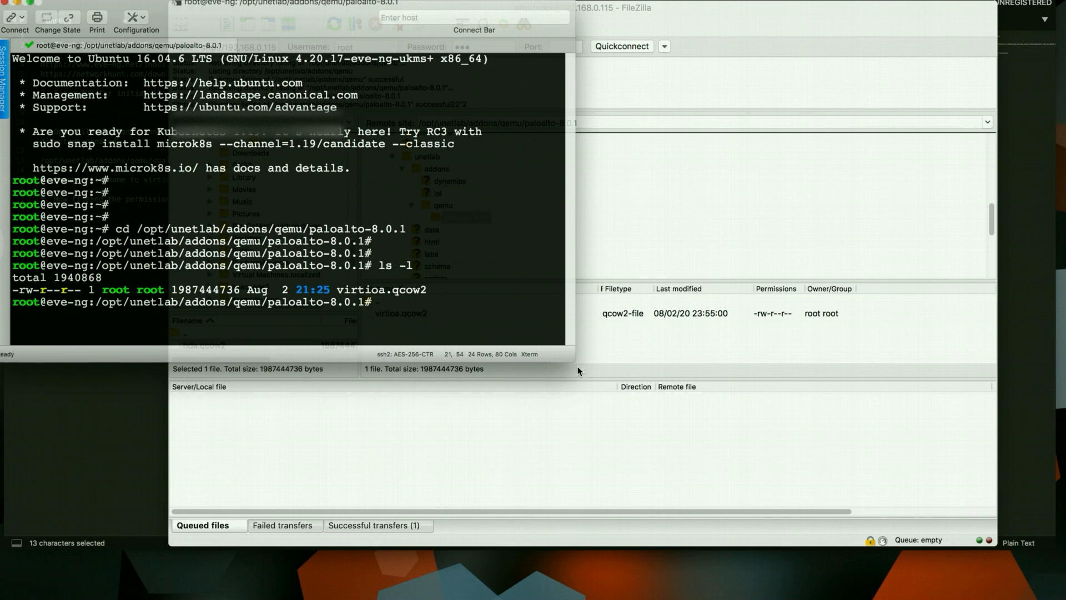
pyautogui.moveTo(572, 361); pyautogui.dragTo(870, 442)
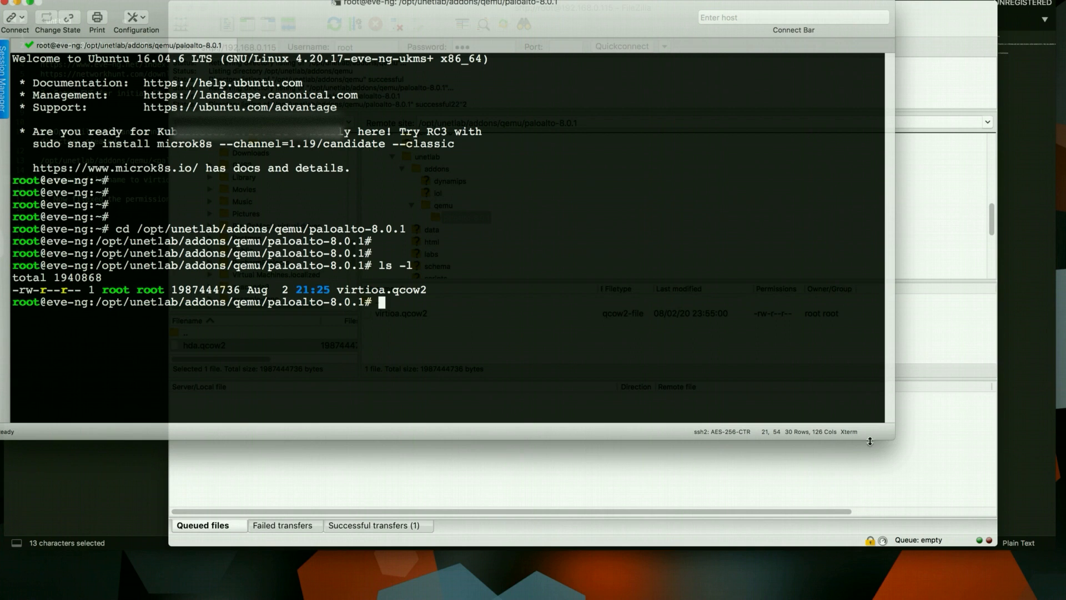
pyautogui.click(132, 481)
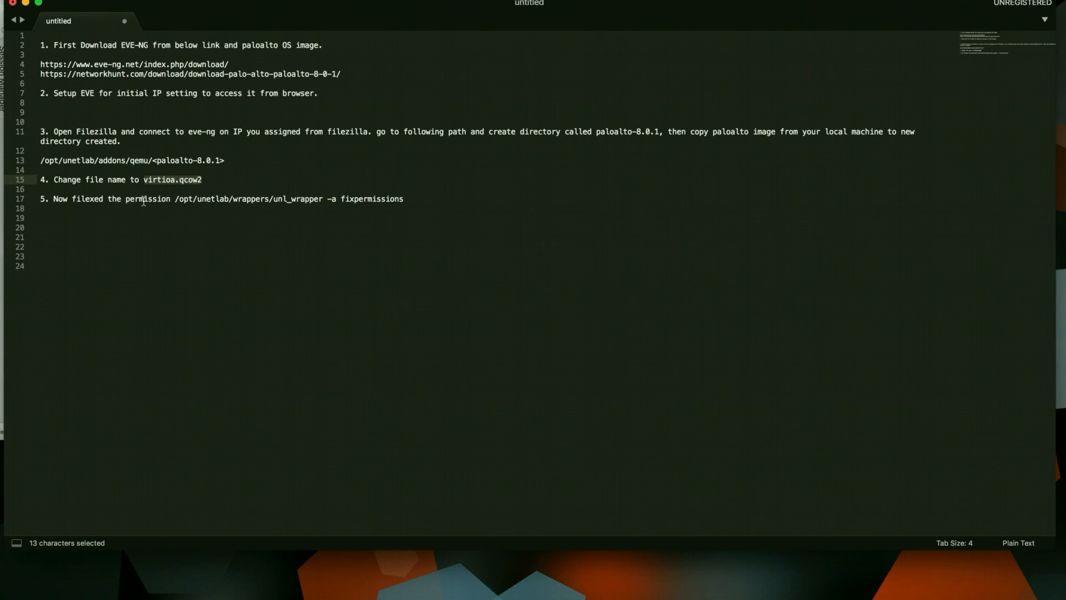
# Copy the unl_wrapper -a fixpermissions command from line 17 and run it in the terminal
pyautogui.moveTo(176, 199); pyautogui.dragTo(455, 208)
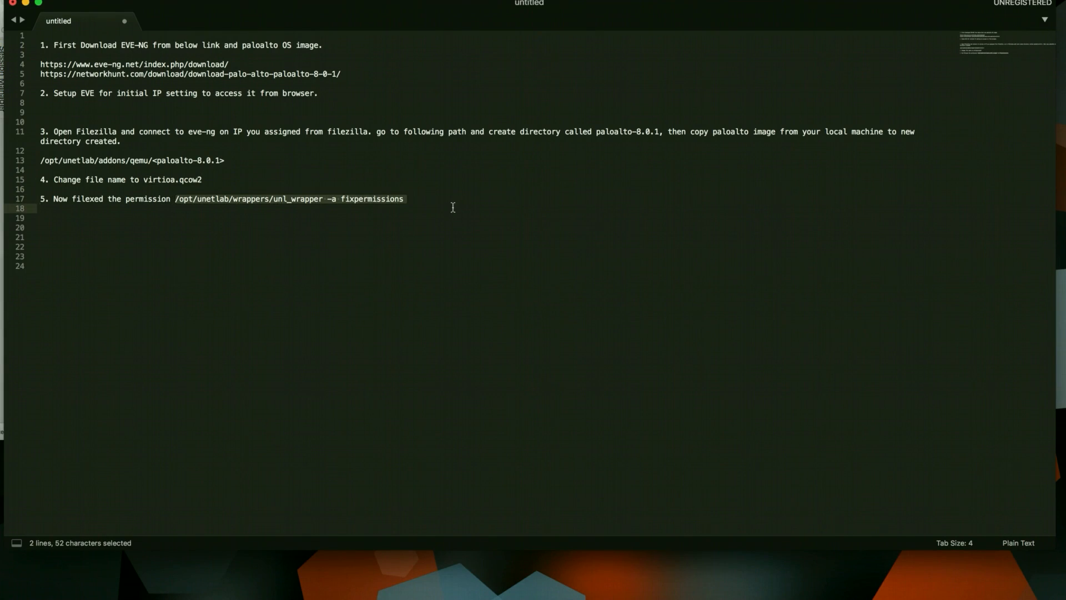
pyautogui.press('super+c')
pyautogui.press('super+Tab')
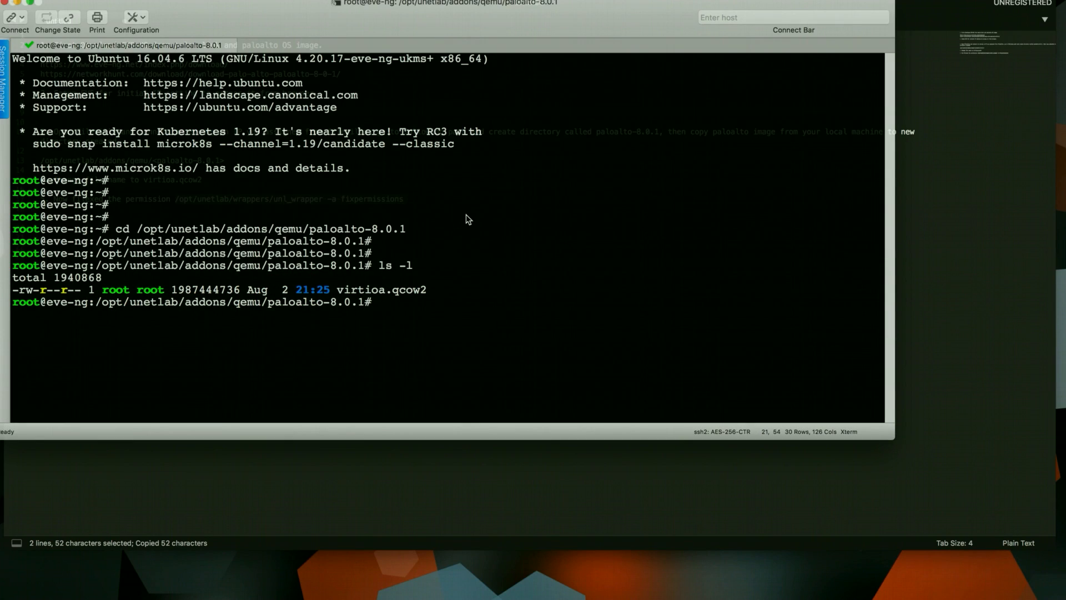
pyautogui.press('super+v')
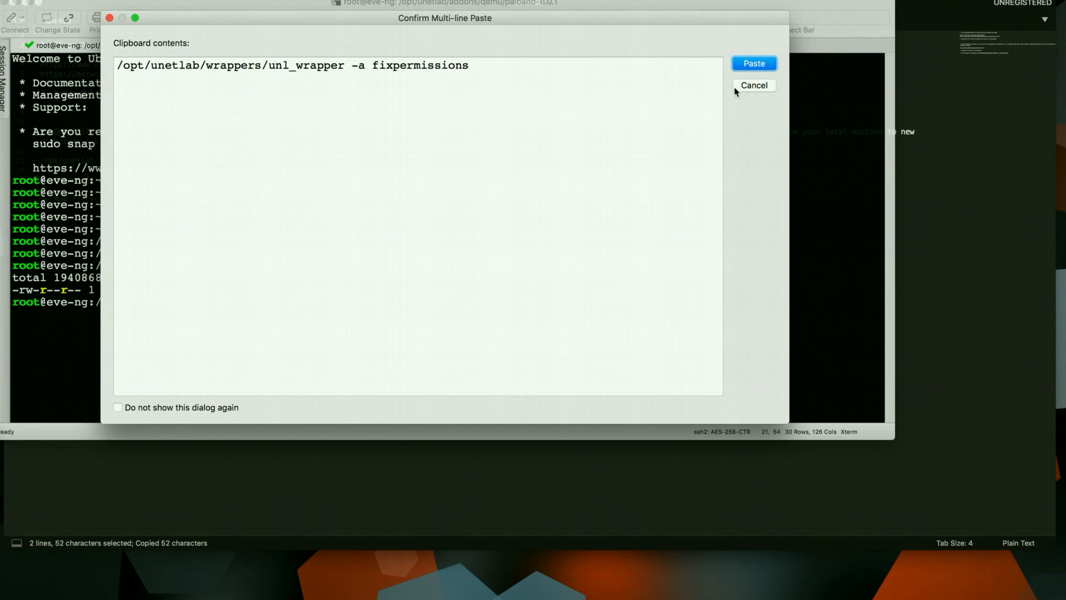
pyautogui.click(754, 64)
pyautogui.press('Return')
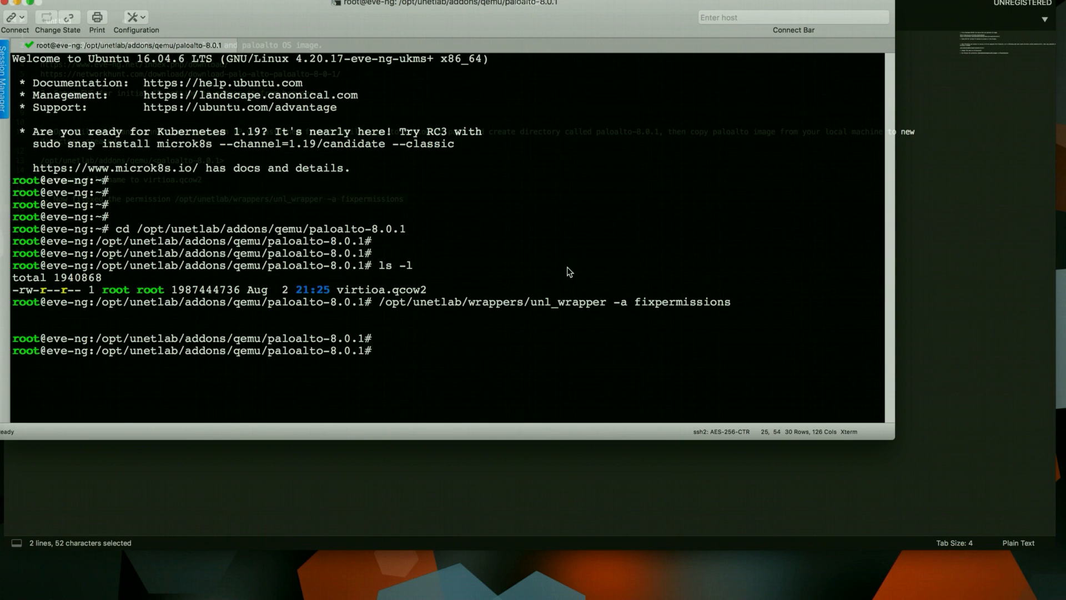
pyautogui.press('Return')
pyautogui.press('Return')
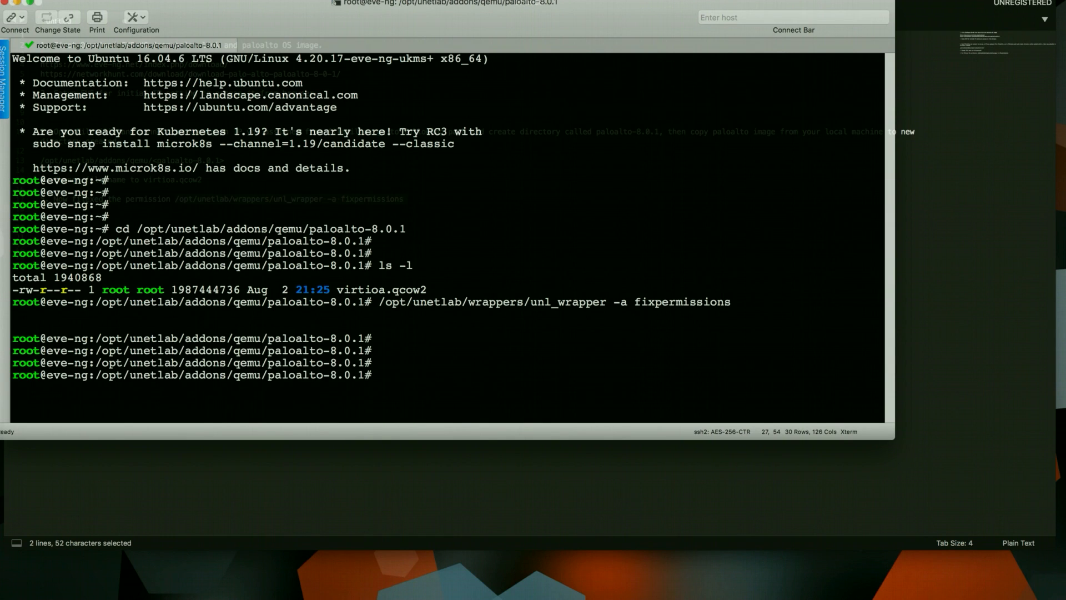
pyautogui.write('ls -l')
pyautogui.press('Return')
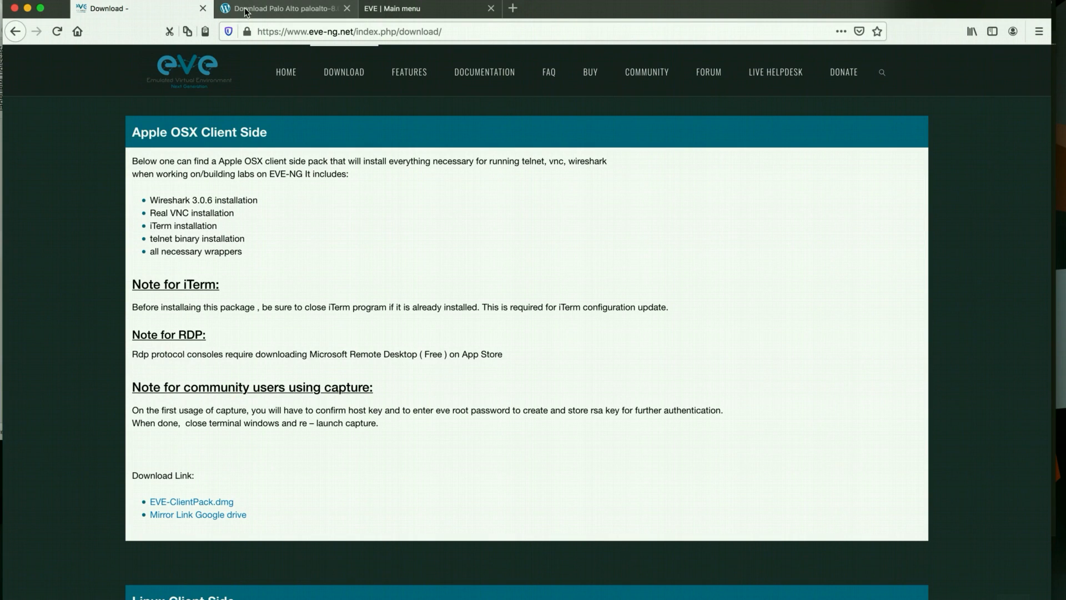
# Create a folder named paloalto in the EVE-NG file manager and open it
pyautogui.click(245, 11)
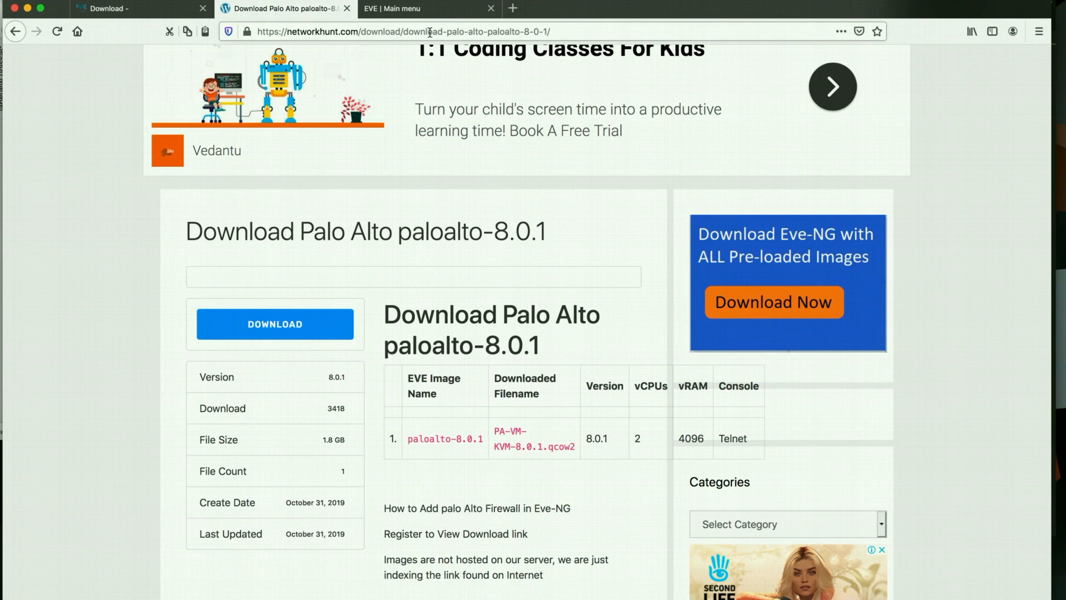
pyautogui.click(419, 13)
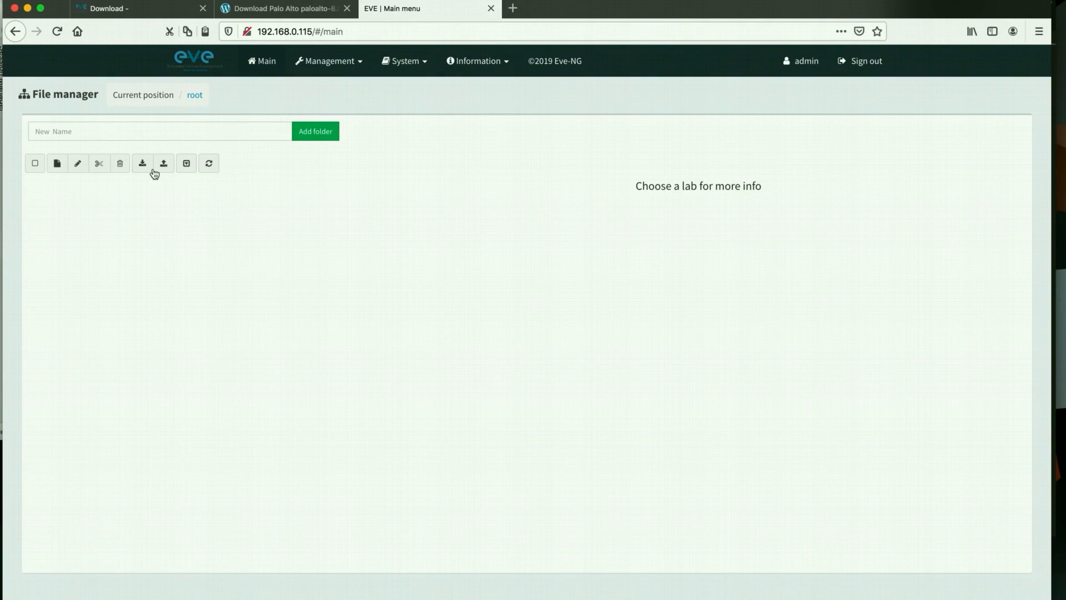
pyautogui.click(114, 133)
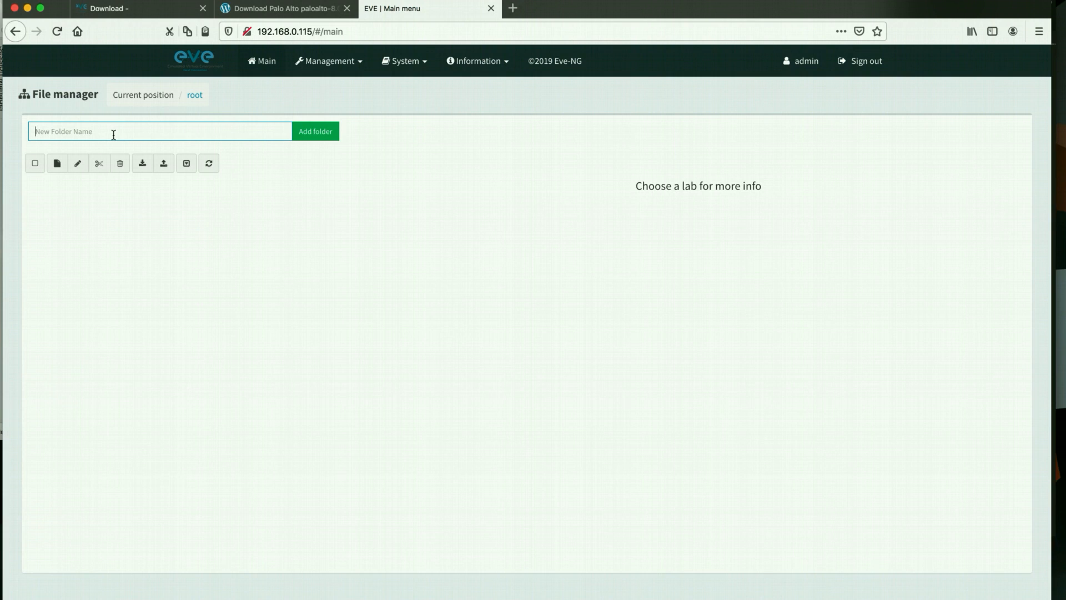
pyautogui.write('p')
pyautogui.click(294, 132)
pyautogui.doubleClick(70, 189)
# Add a new lab named Paloalto setup and save it to open its topology
pyautogui.click(62, 175)
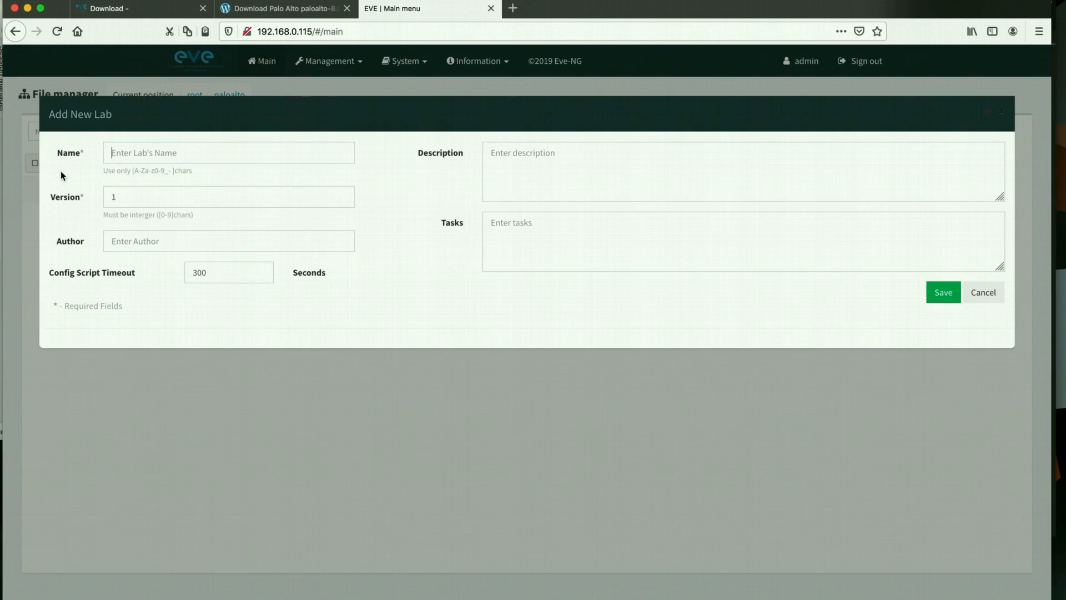
pyautogui.click(138, 157)
pyautogui.click(141, 168)
pyautogui.click(943, 292)
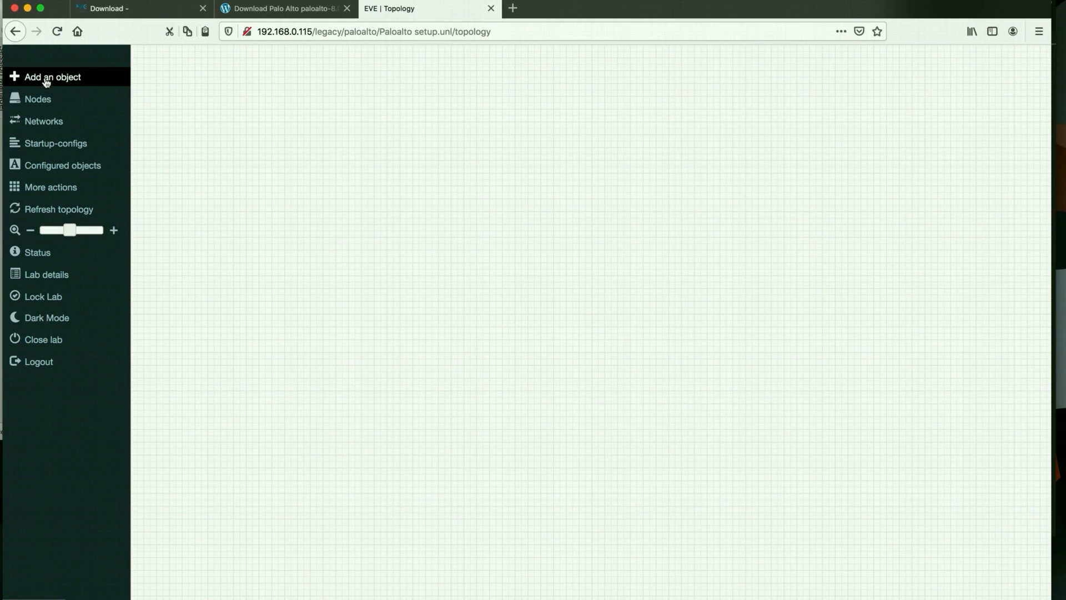
# Add a new node from the Palo Alto template using the paloalto-8.0.1 image
pyautogui.click(42, 78)
pyautogui.click(92, 93)
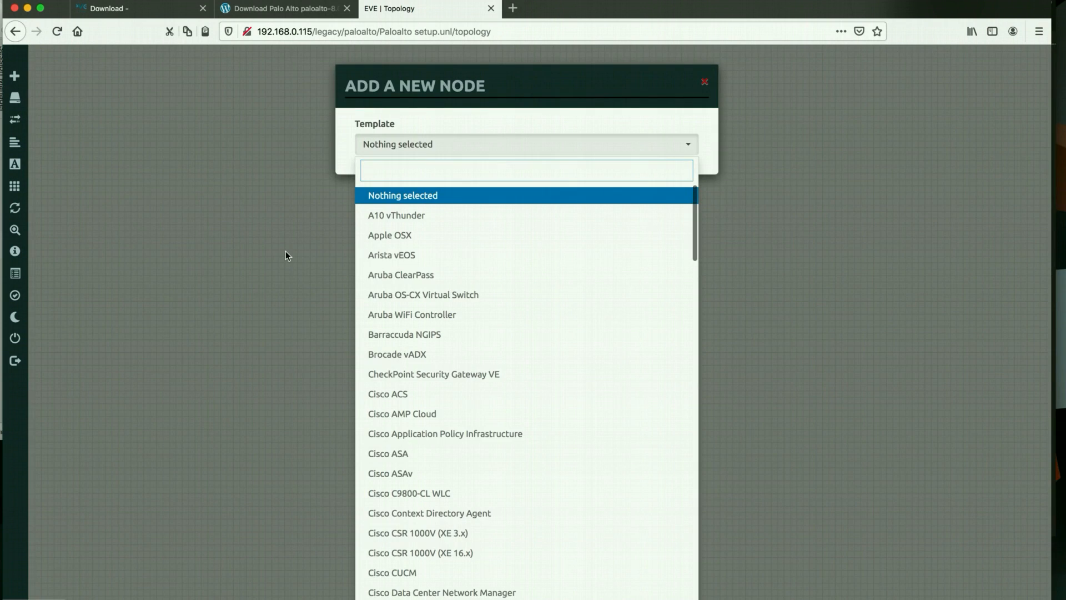
pyautogui.write('pa')
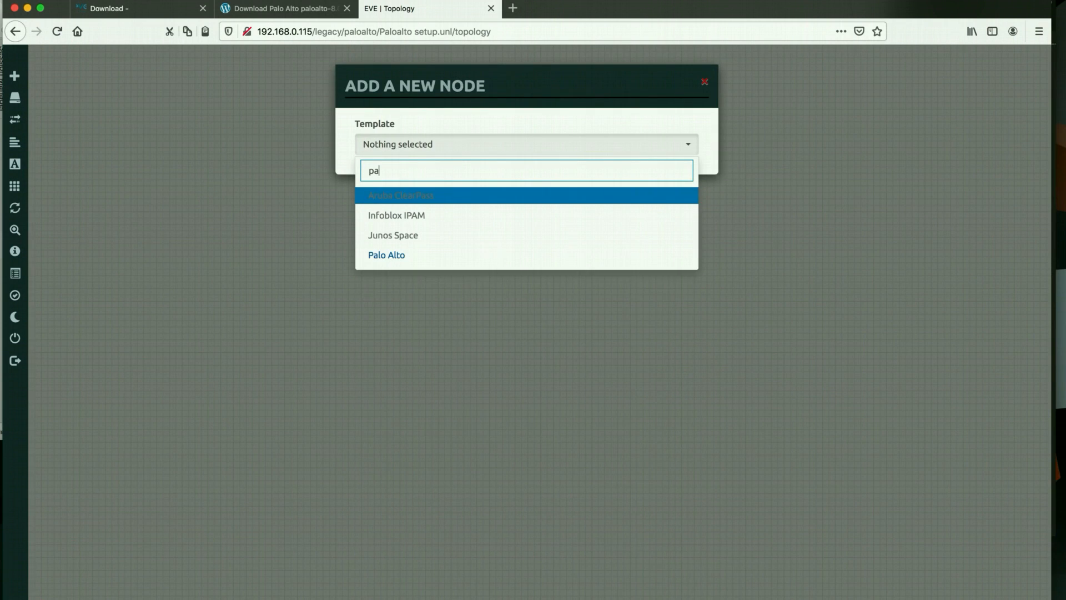
pyautogui.click(399, 260)
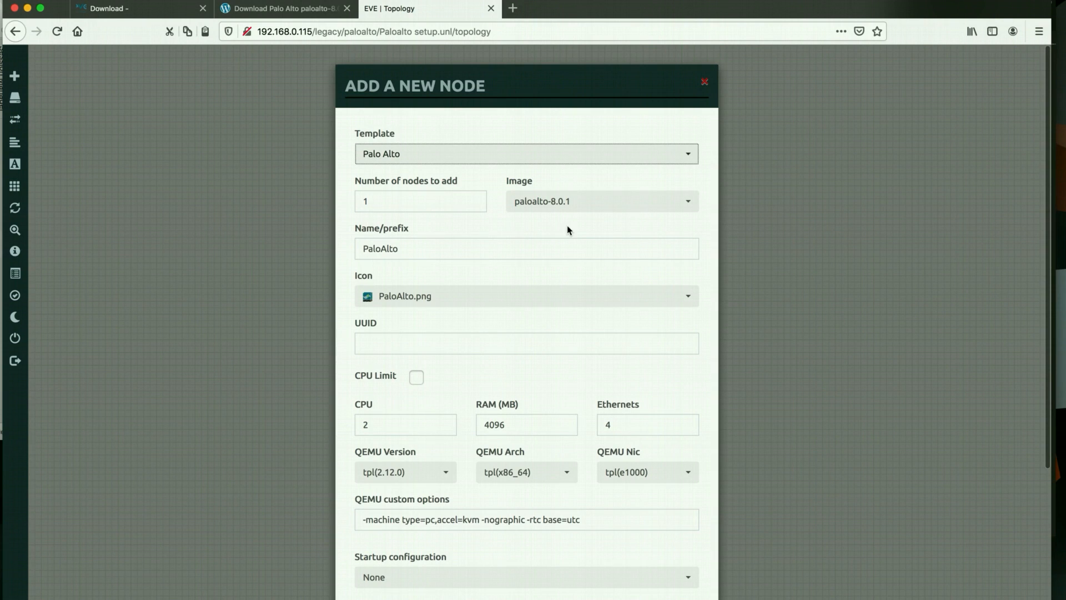
pyautogui.click(569, 201)
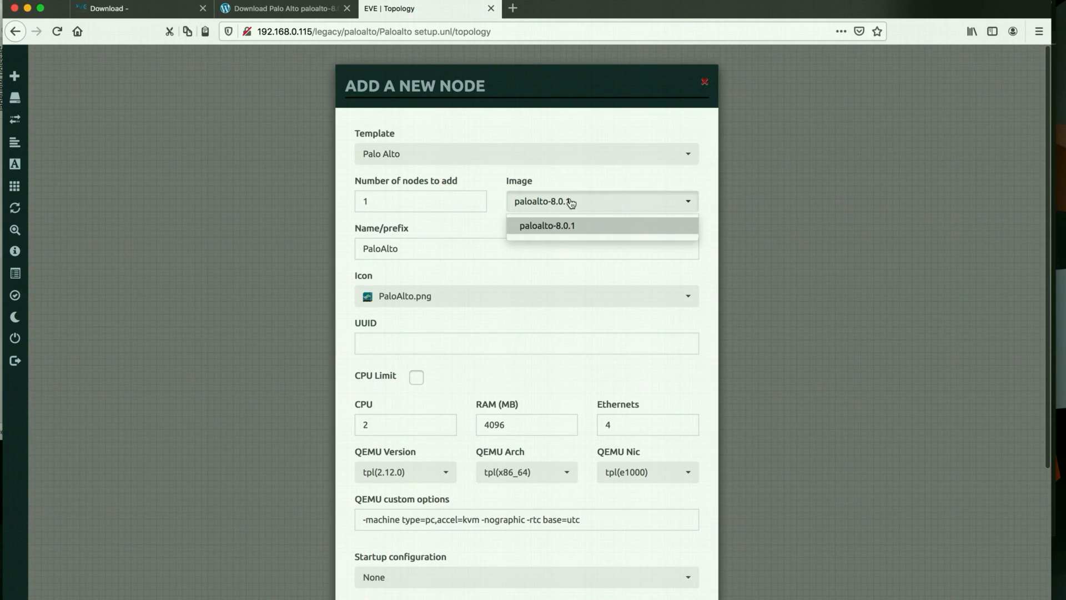
pyautogui.click(575, 234)
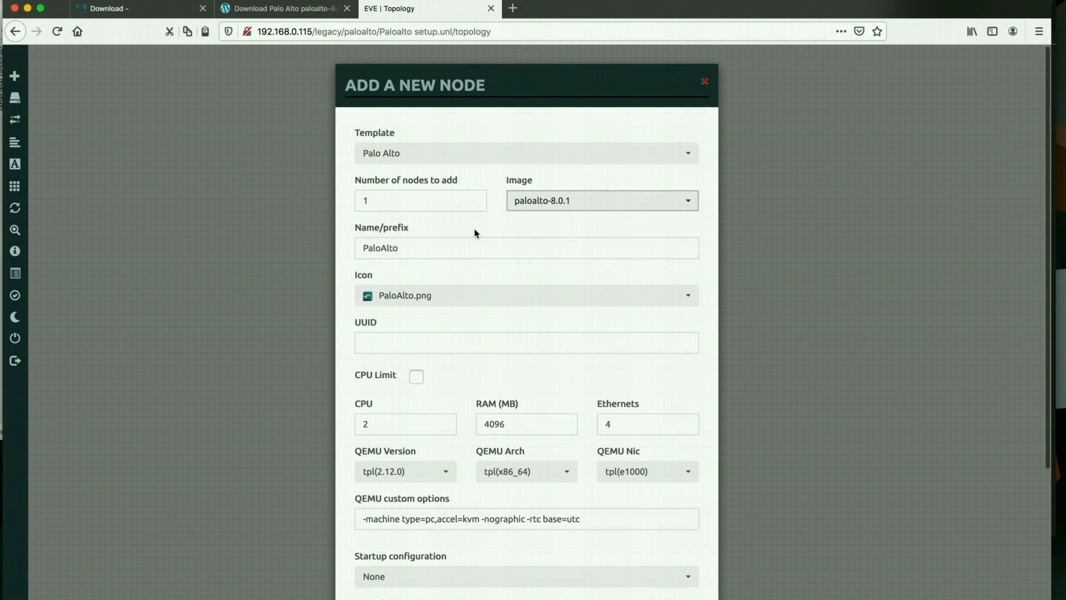
# Give the node the PaloAlto.png icon, keep the vnc console, and save it
pyautogui.scroll(-2, 475, 230)
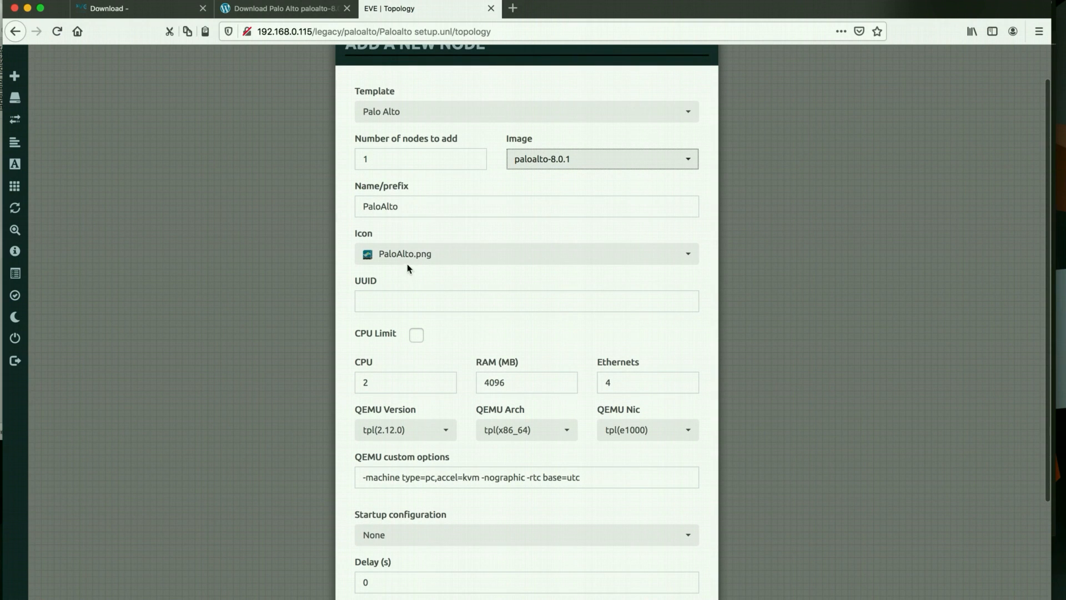
pyautogui.click(420, 258)
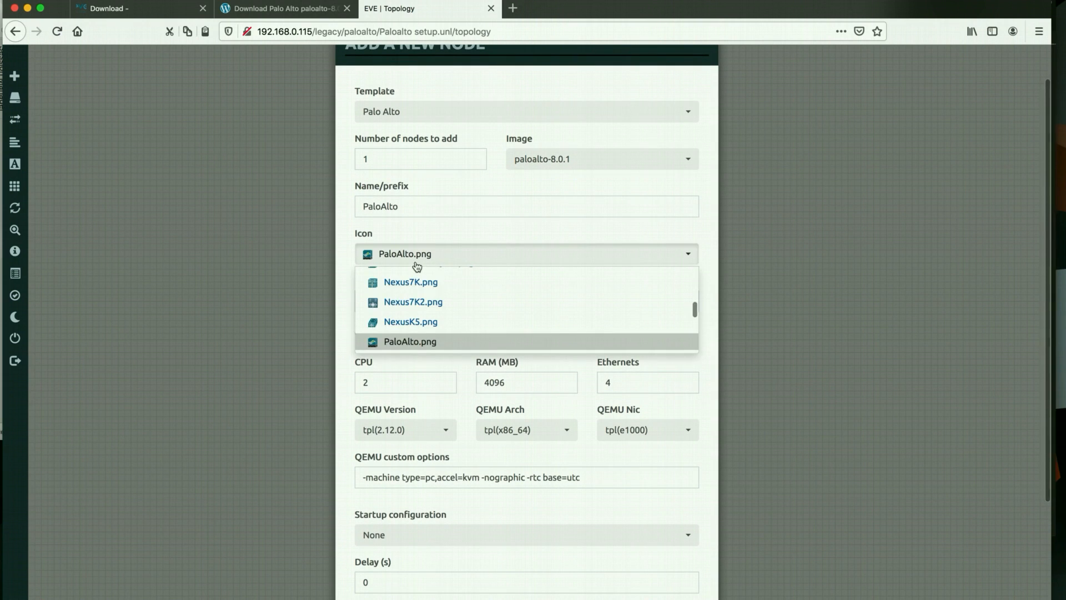
pyautogui.scroll(3, 410, 315)
pyautogui.scroll(-4, 411, 315)
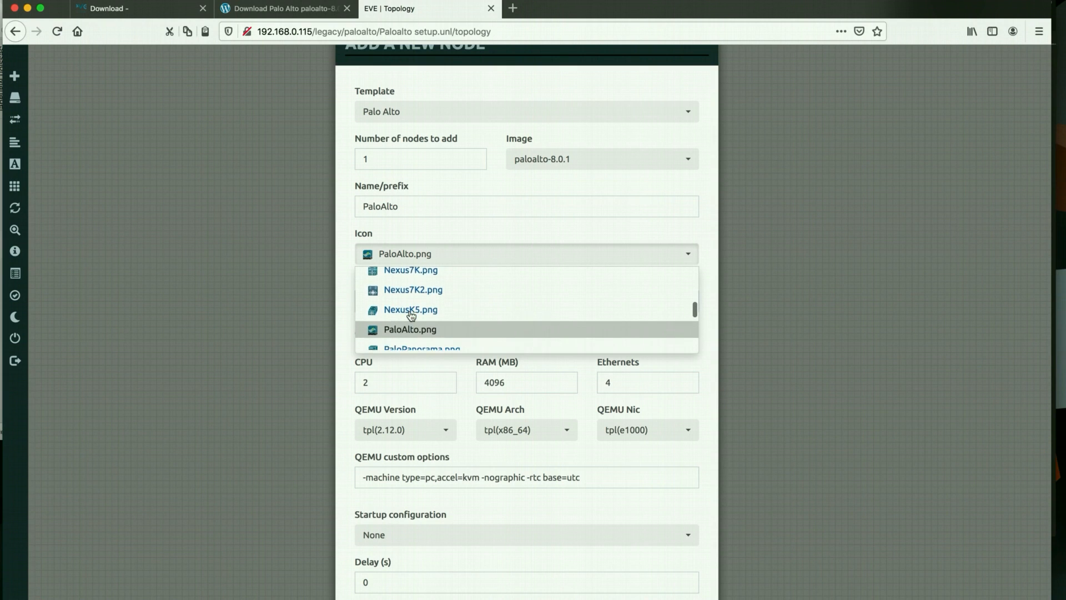
pyautogui.click(408, 317)
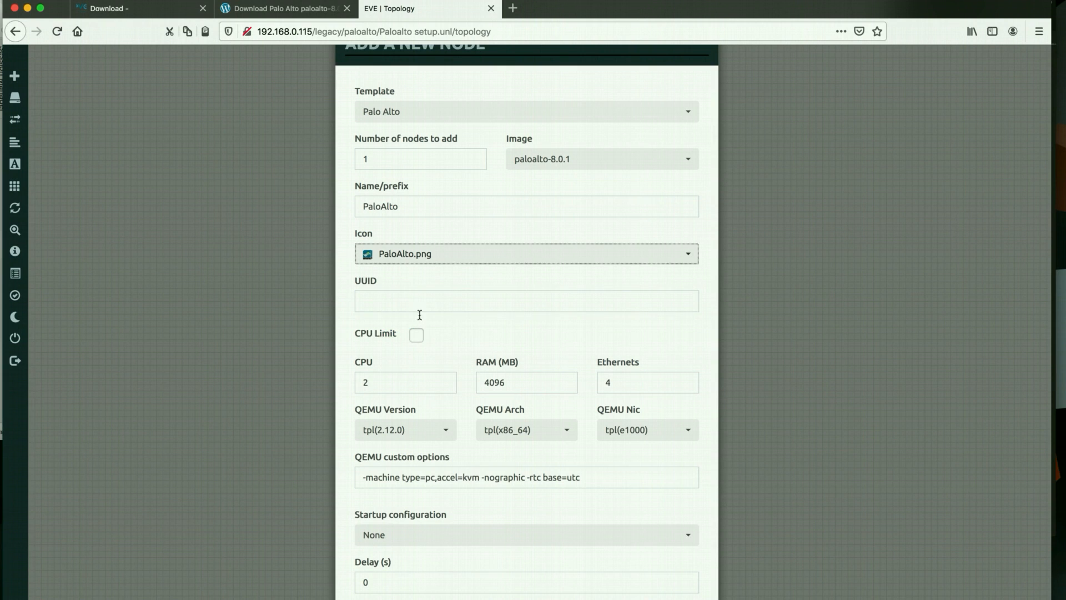
pyautogui.scroll(-3, 417, 311)
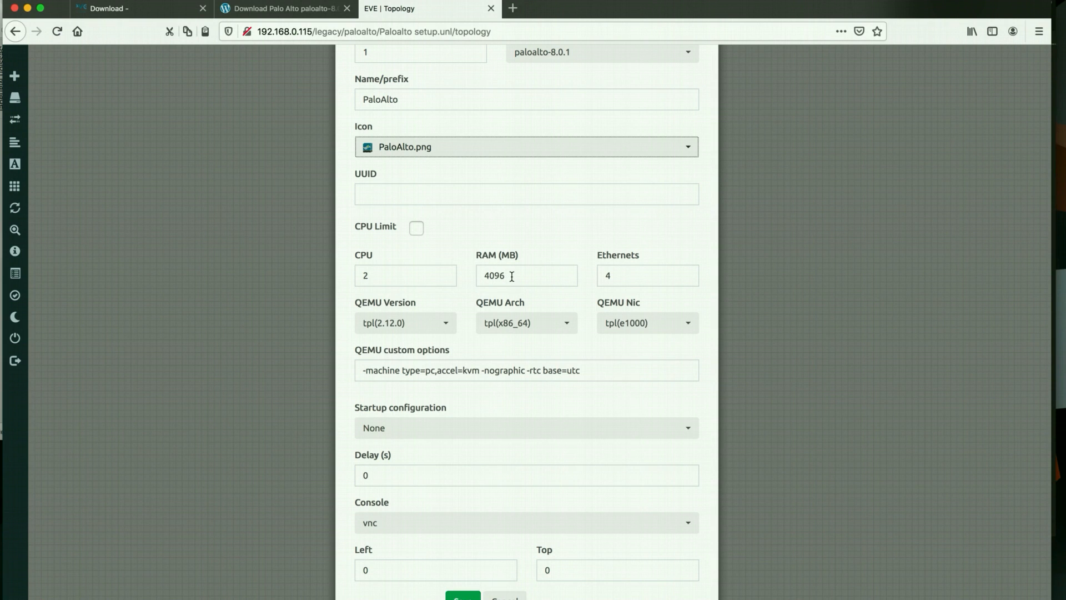
pyautogui.scroll(-1, 511, 276)
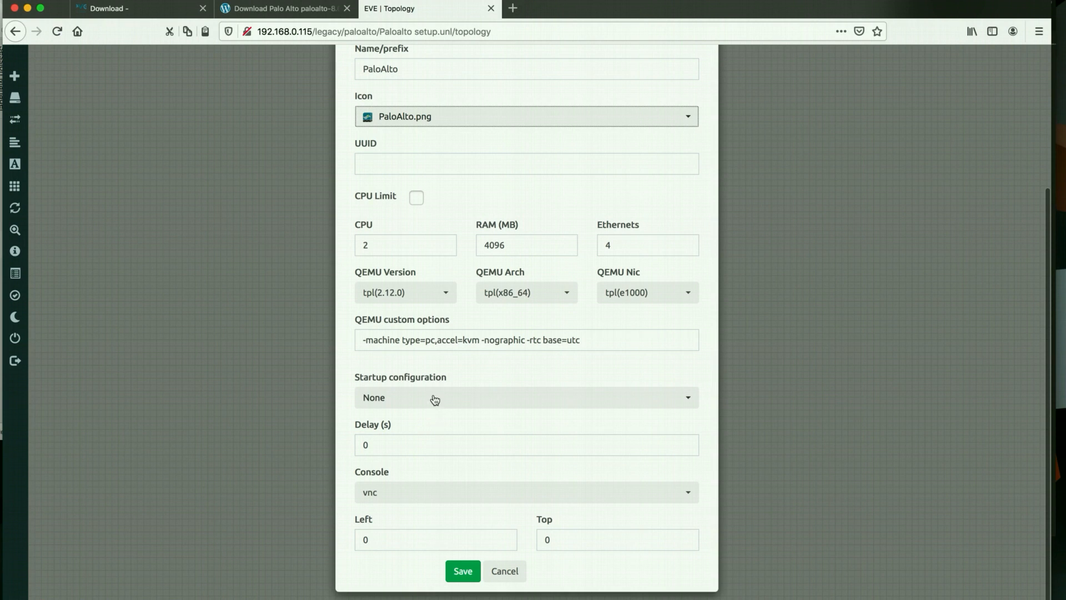
pyautogui.click(400, 499)
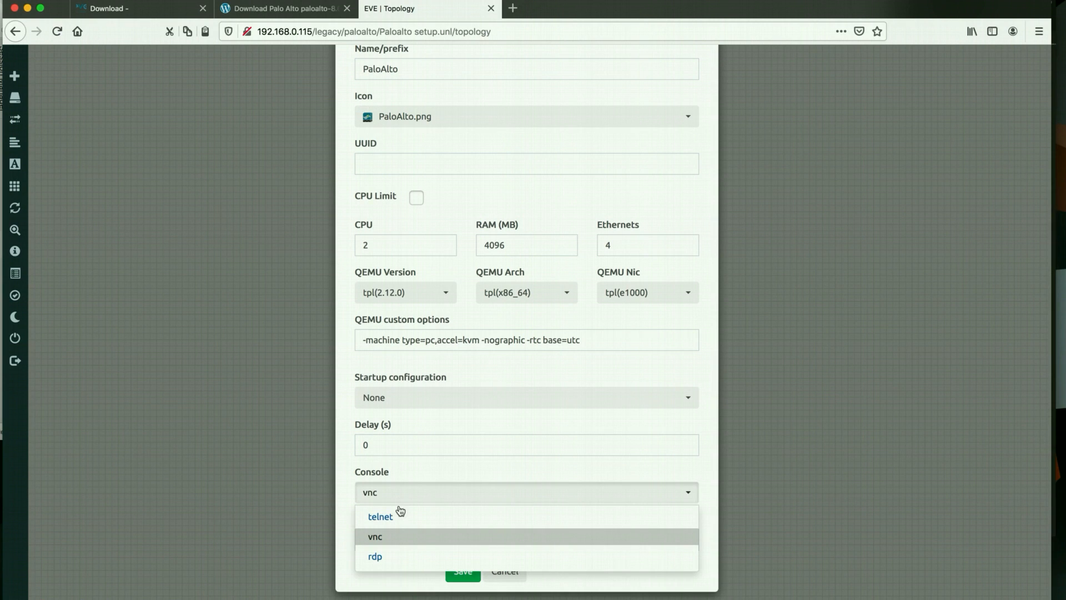
pyautogui.click(400, 535)
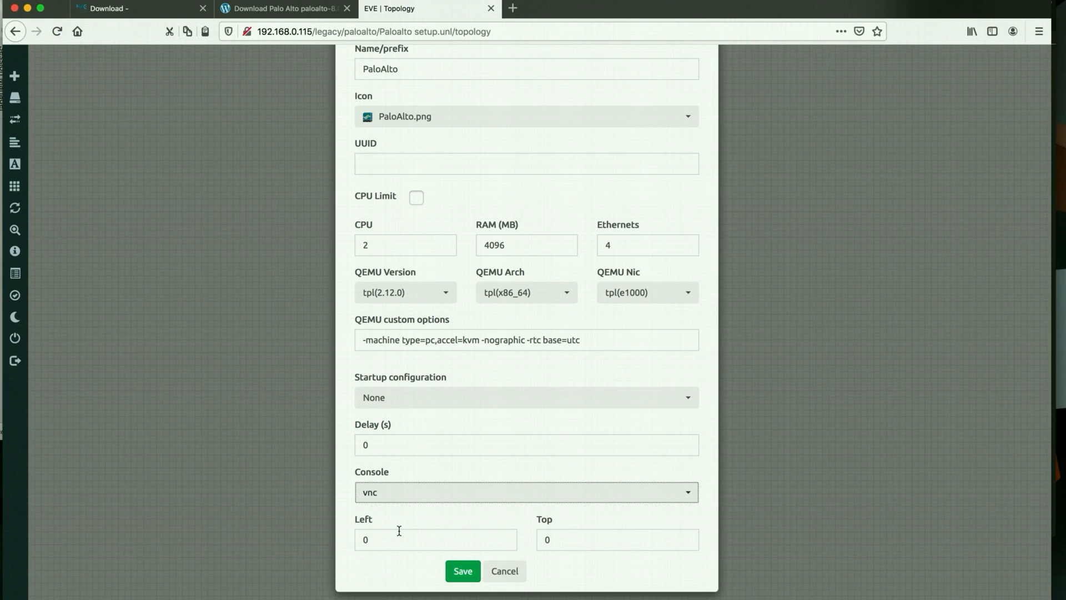
pyautogui.click(405, 496)
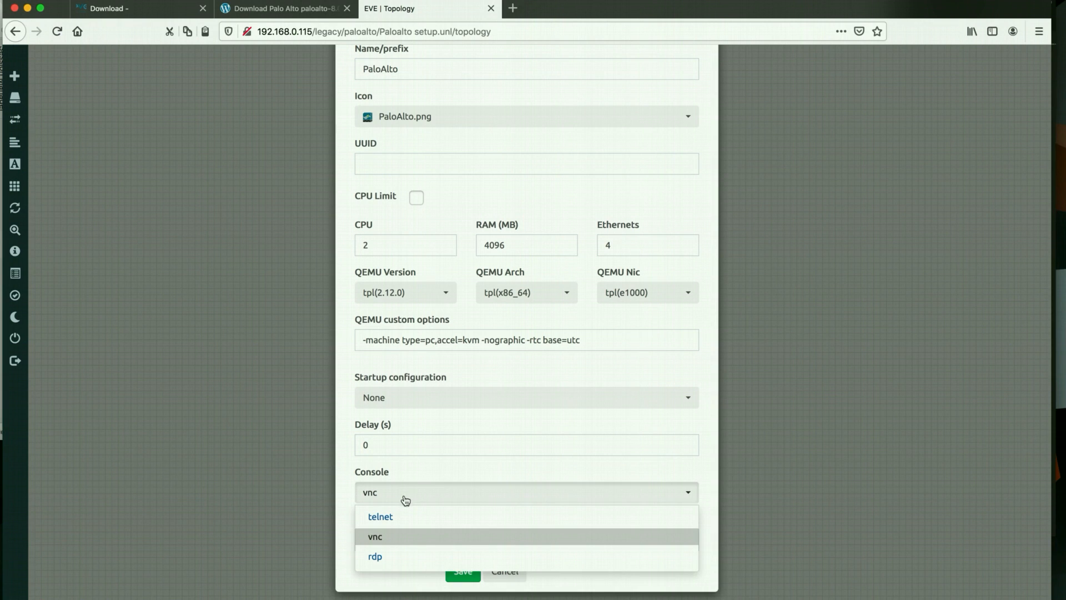
pyautogui.click(398, 542)
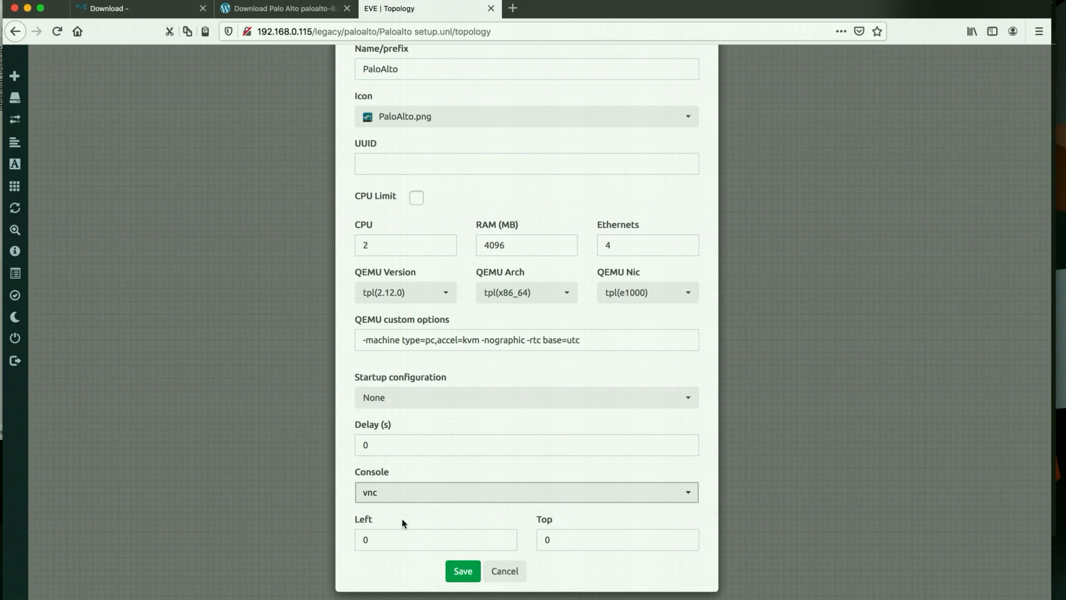
pyautogui.click(456, 572)
# Drag the PaloAlto node from the top-left corner to mid-canvas and open its actions menu
pyautogui.moveTo(51, 67); pyautogui.dragTo(328, 217)
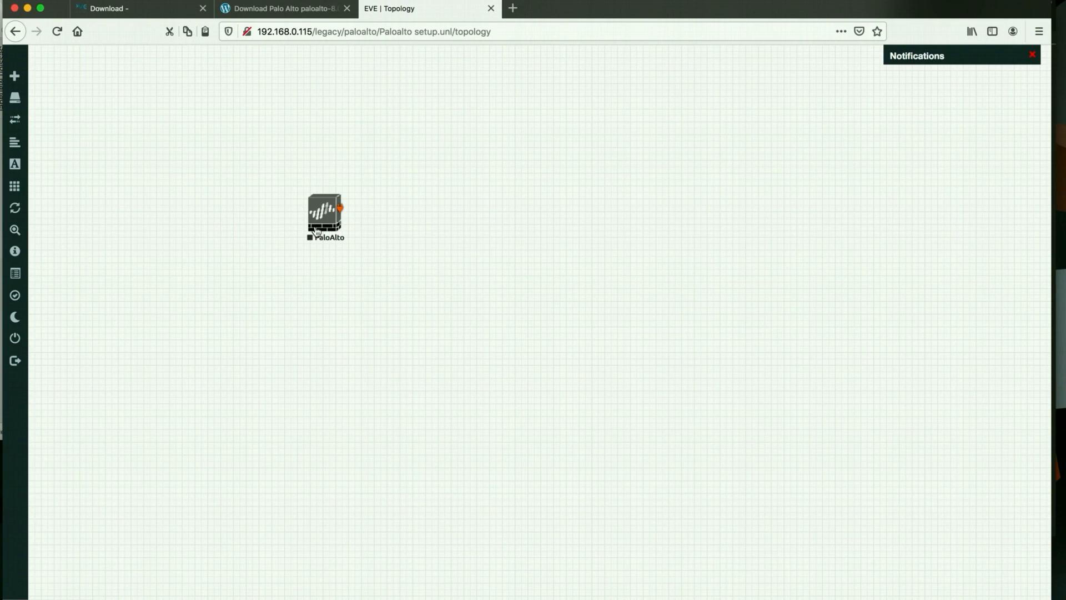
pyautogui.moveTo(324, 232); pyautogui.dragTo(351, 236)
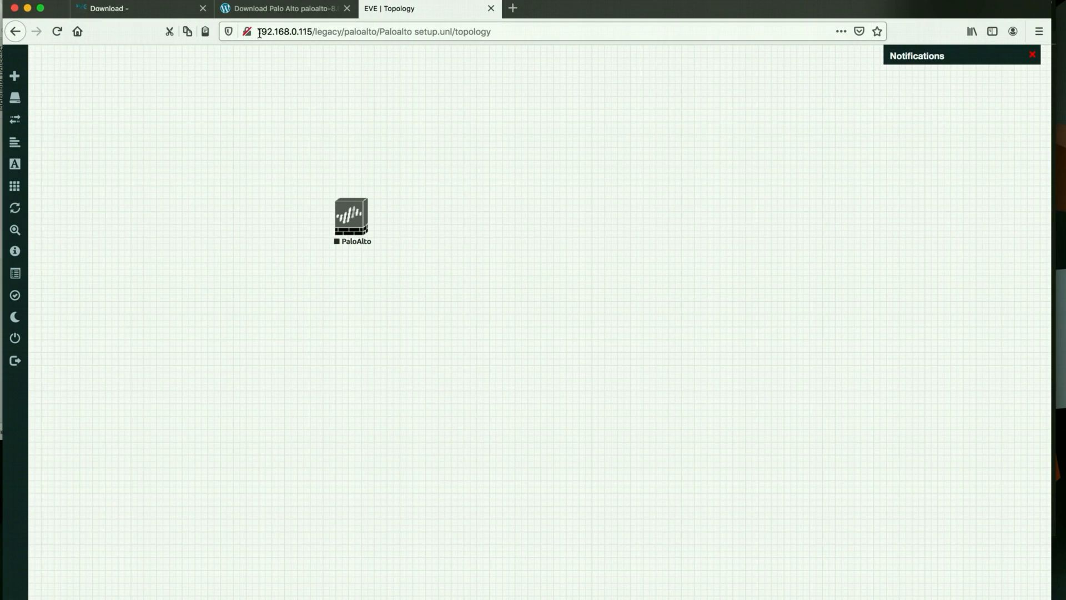
pyautogui.moveTo(260, 32); pyautogui.dragTo(310, 32)
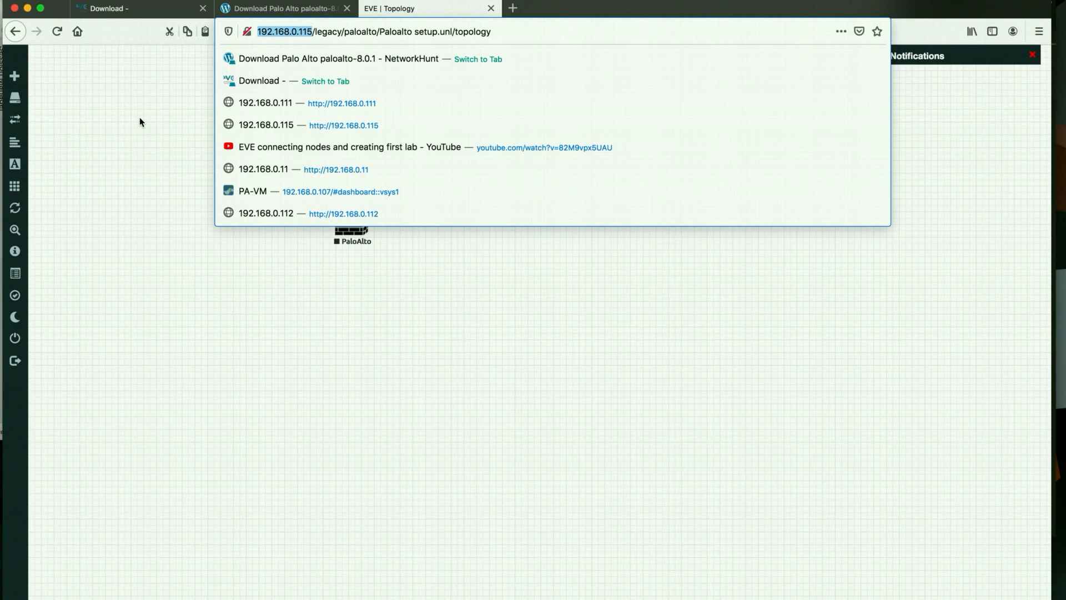
pyautogui.rightClick(364, 240)
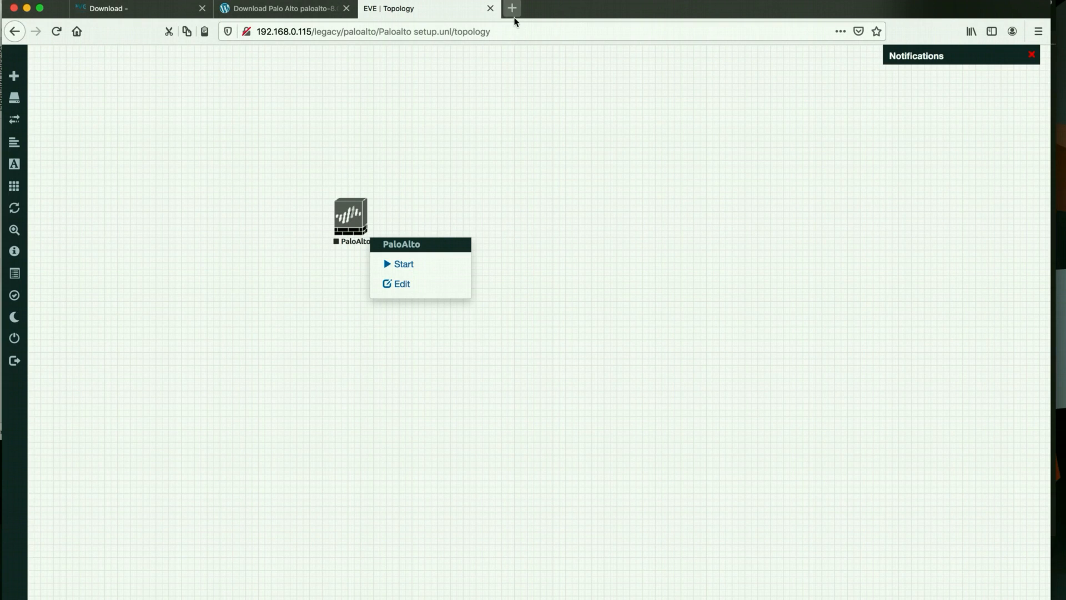
pyautogui.moveTo(27, 106)
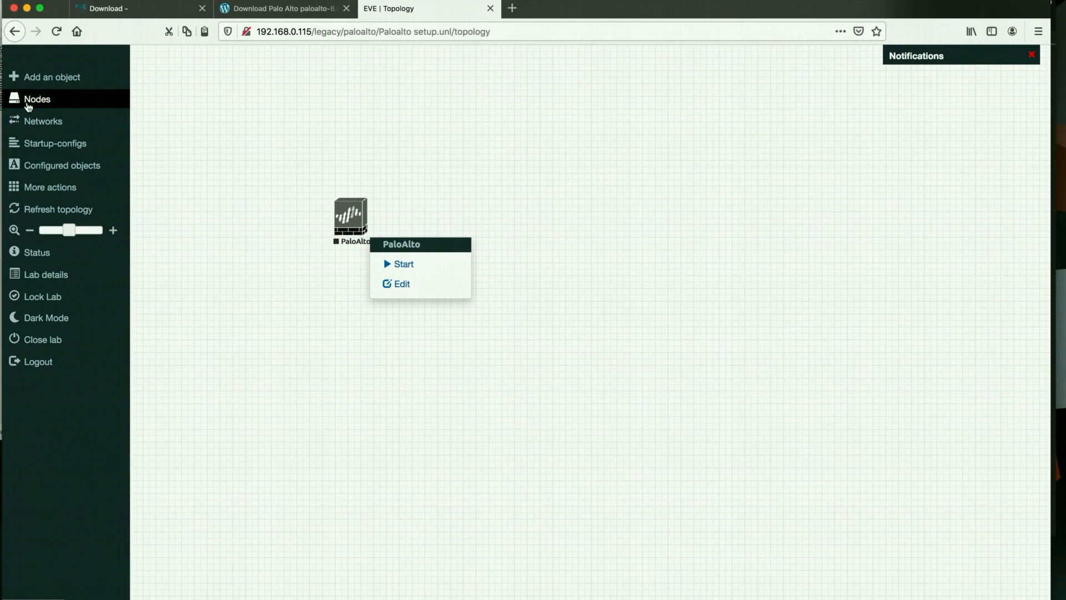
# Add a Management(Cloud0) network named Net and place its cloud left of PaloAlto
pyautogui.click(52, 79)
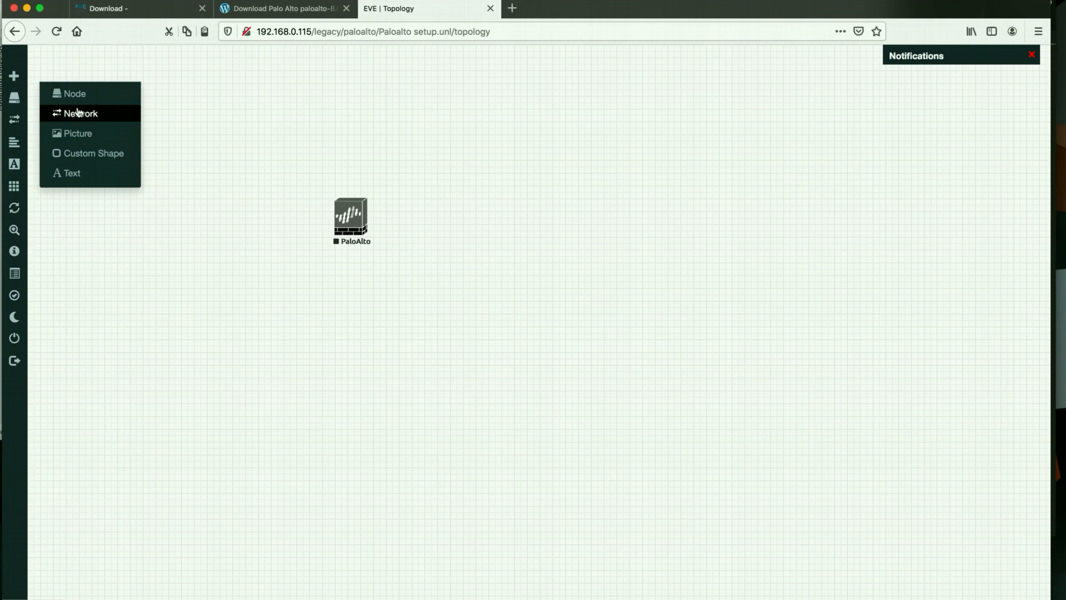
pyautogui.click(83, 114)
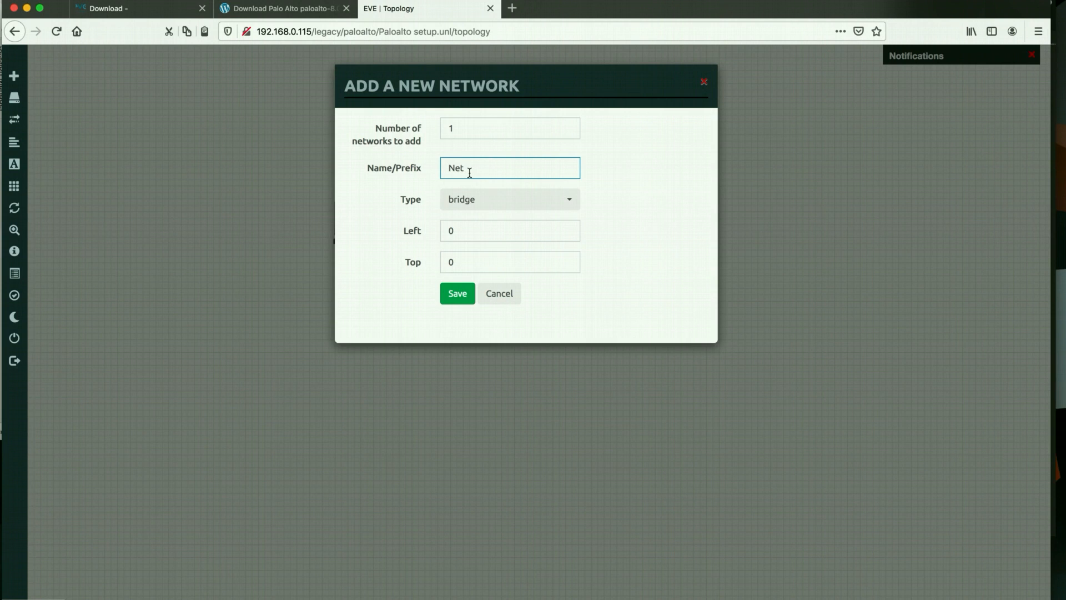
pyautogui.click(470, 203)
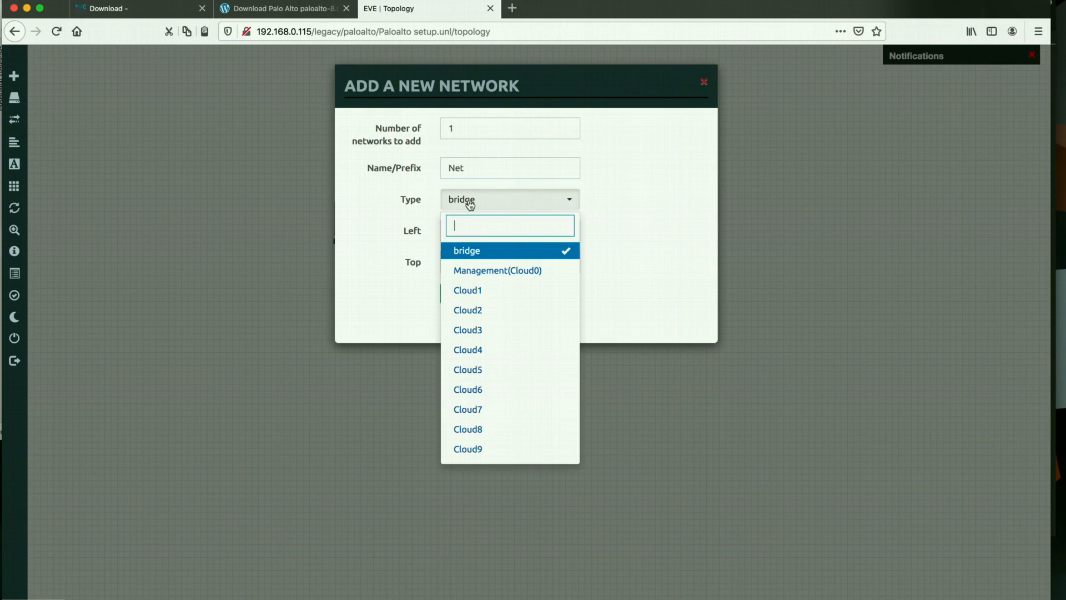
pyautogui.click(469, 272)
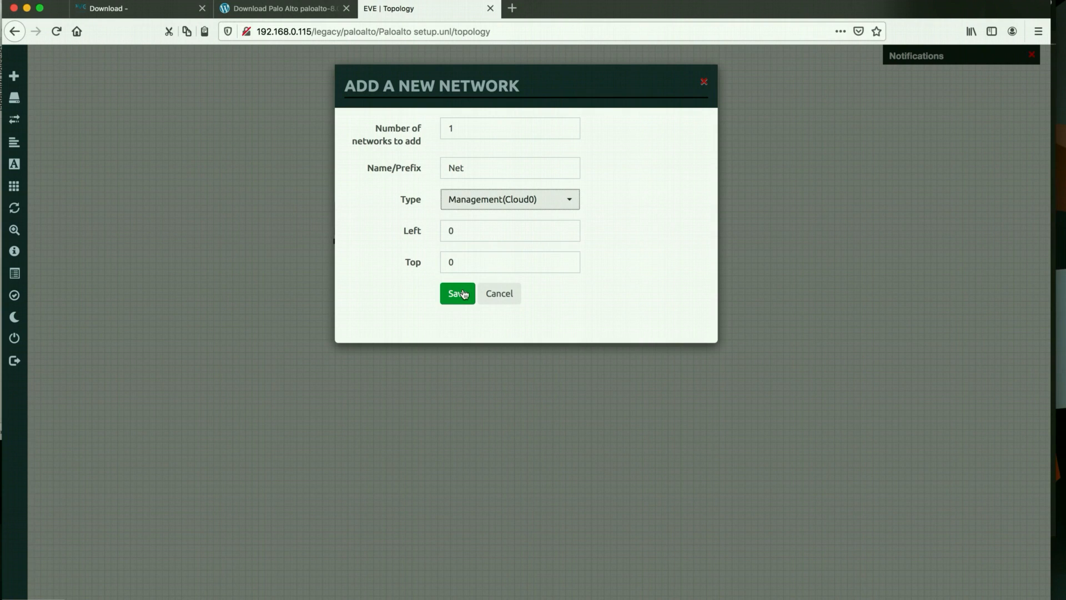
pyautogui.click(464, 294)
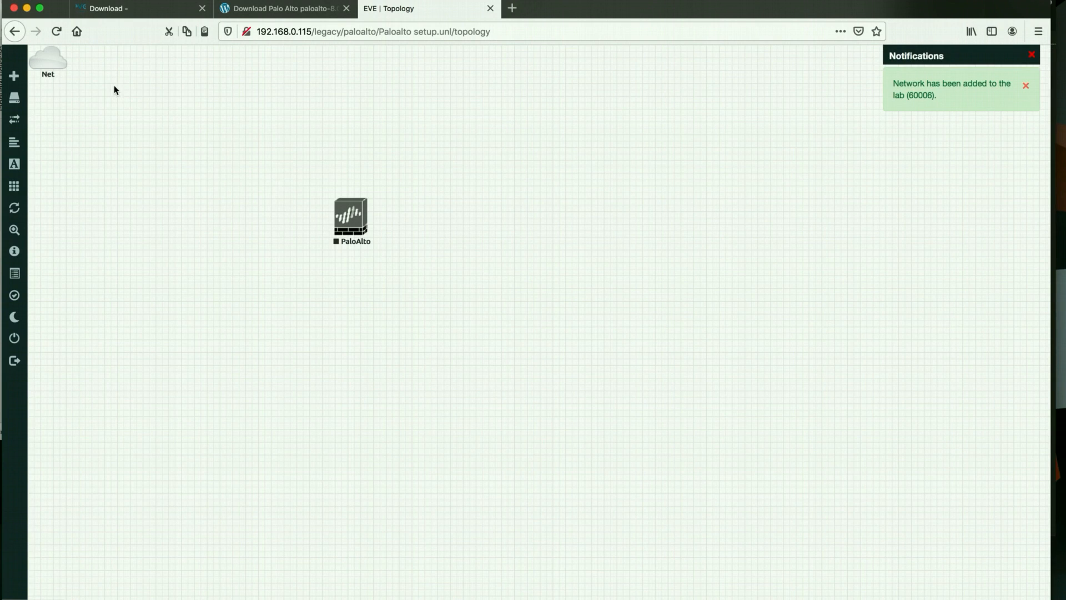
pyautogui.moveTo(51, 59); pyautogui.dragTo(336, 211)
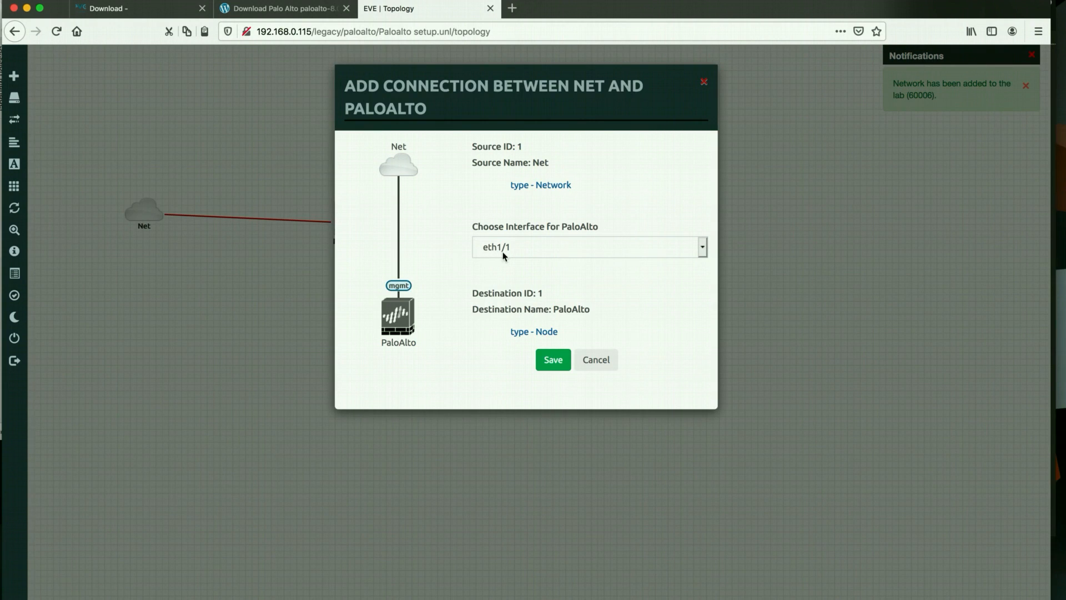
# Connect Net to PaloAlto's mgmt interface, then start the PaloAlto node
pyautogui.click(503, 248)
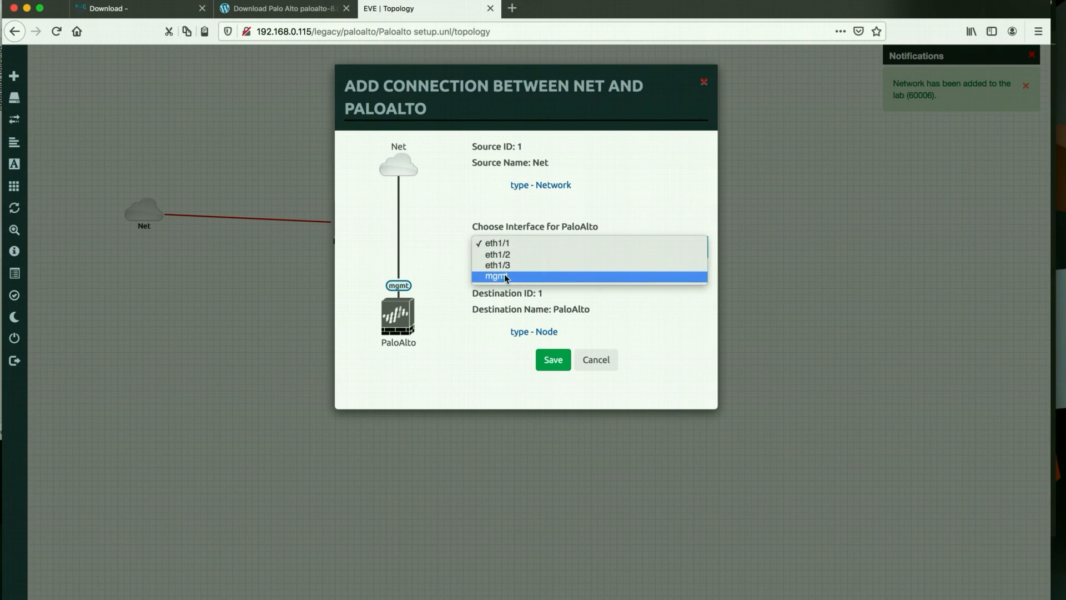
pyautogui.click(497, 276)
pyautogui.click(563, 358)
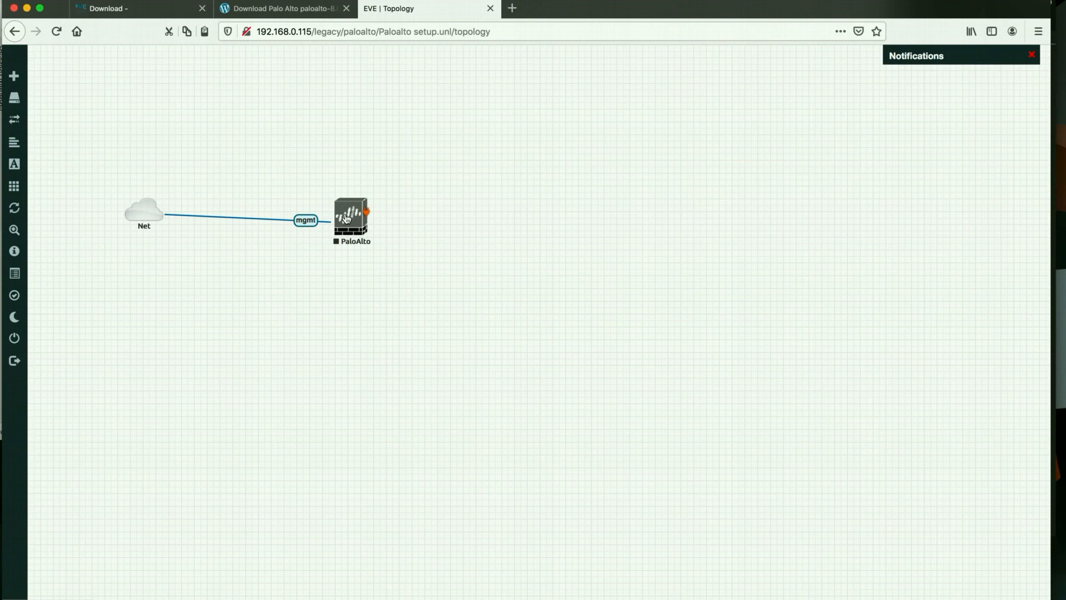
pyautogui.rightClick(347, 218)
pyautogui.click(361, 242)
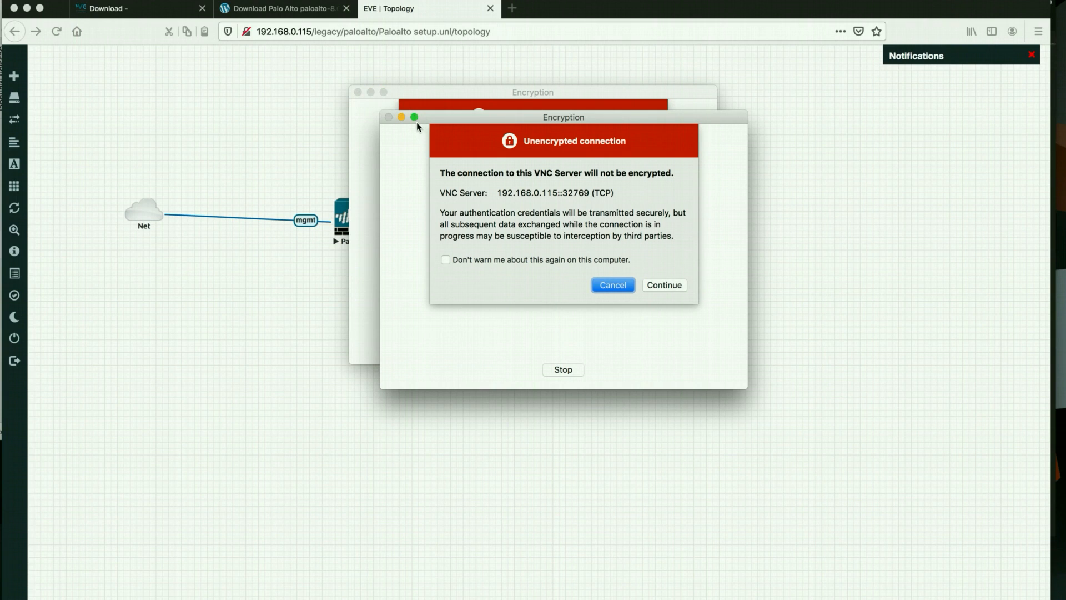
# Accept both unencrypted-connection warnings, then move and enlarge the VNC console window
pyautogui.click(662, 283)
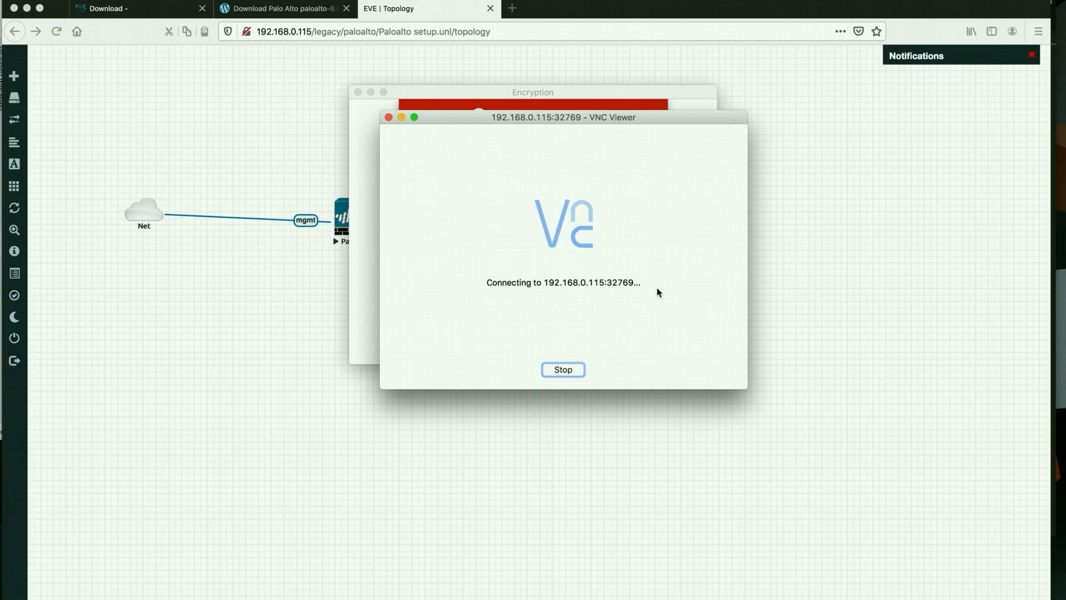
pyautogui.click(546, 362)
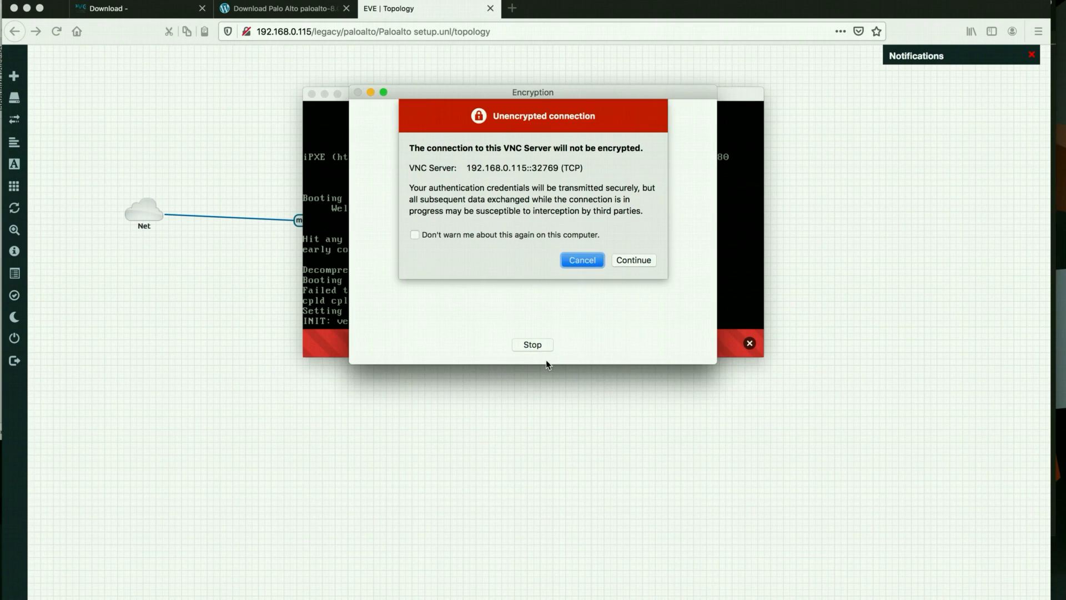
pyautogui.click(628, 260)
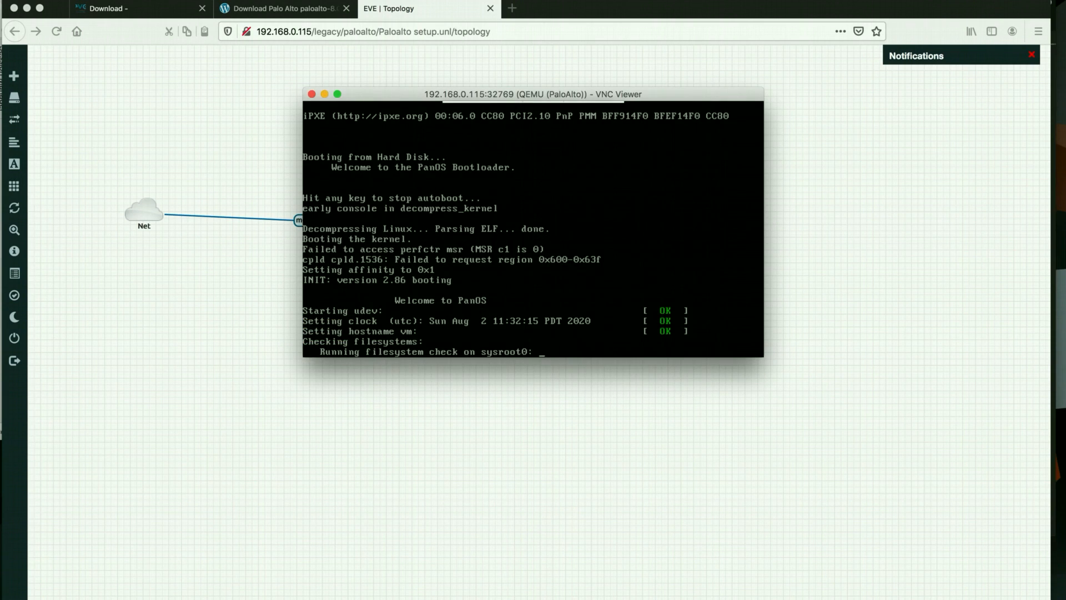
pyautogui.moveTo(692, 100); pyautogui.dragTo(815, 108)
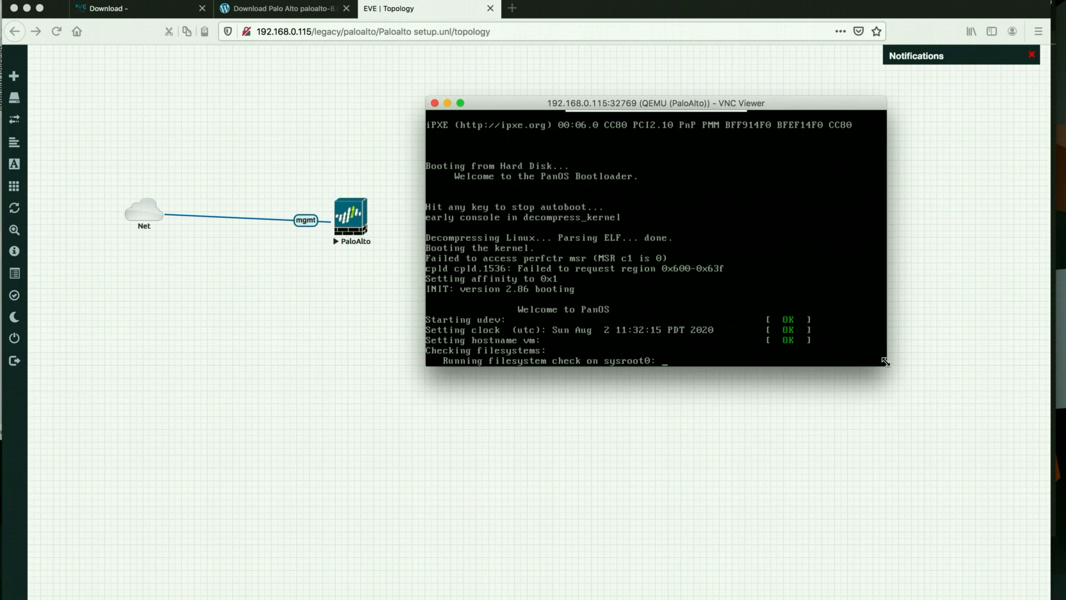
pyautogui.moveTo(887, 366); pyautogui.dragTo(943, 392)
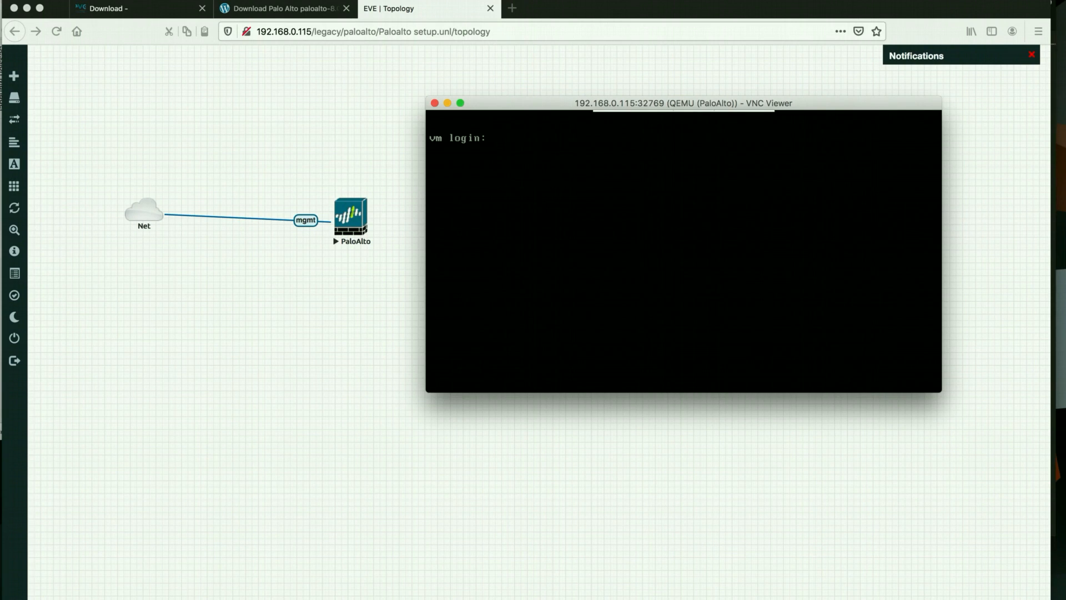
# Try logging in as admin with the password several times, enlarging the console window further
pyautogui.write('admin')
pyautogui.press('Return')
pyautogui.press('Return')
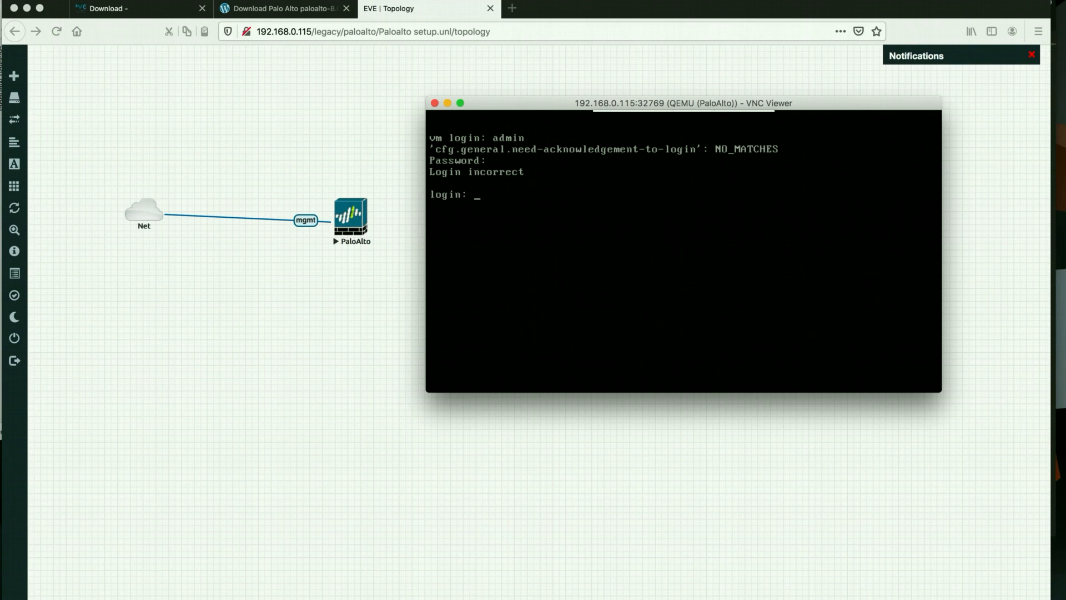
pyautogui.write('admin')
pyautogui.press('Return')
pyautogui.press('Return')
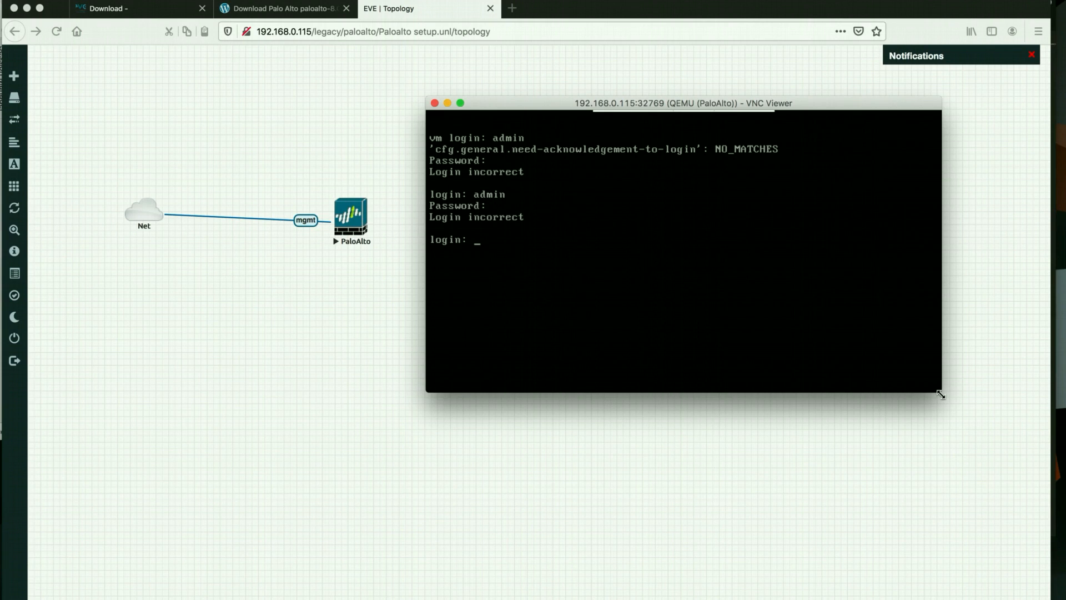
pyautogui.moveTo(941, 395); pyautogui.dragTo(988, 449)
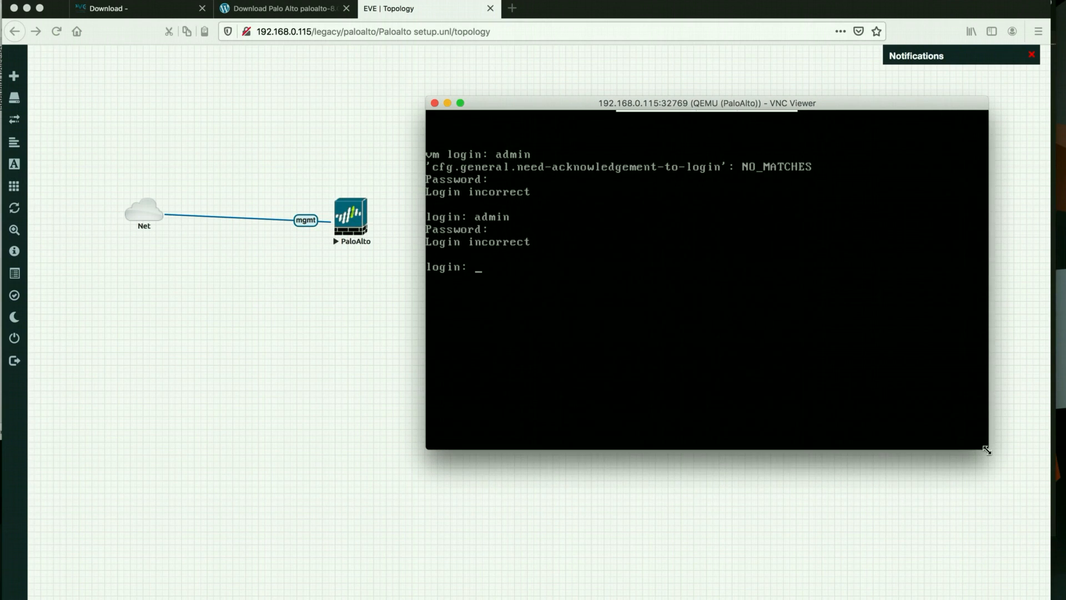
pyautogui.write('admin')
pyautogui.press('Return')
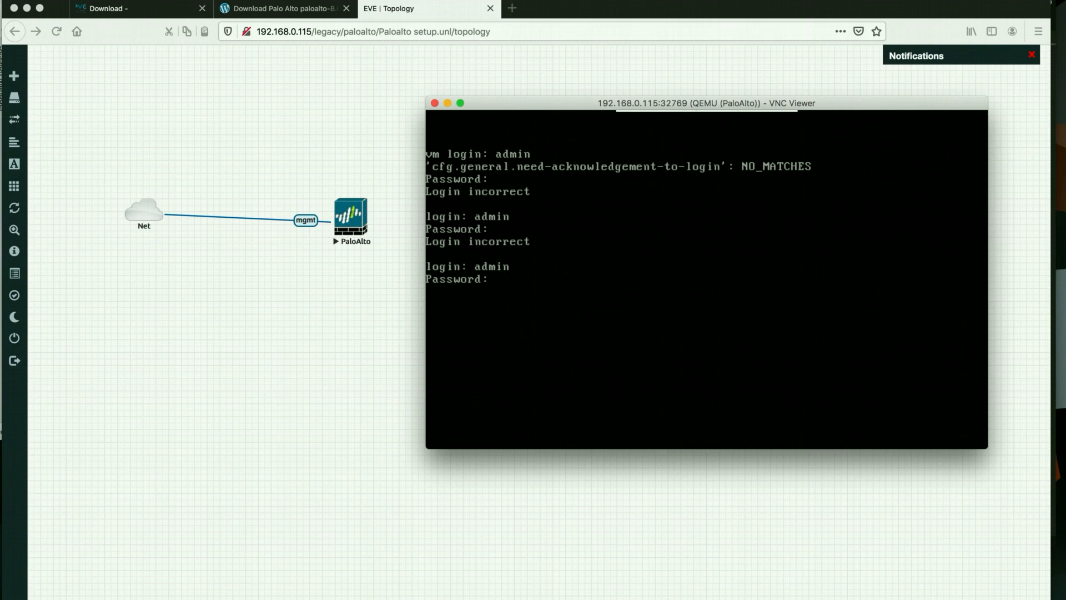
pyautogui.press('Return')
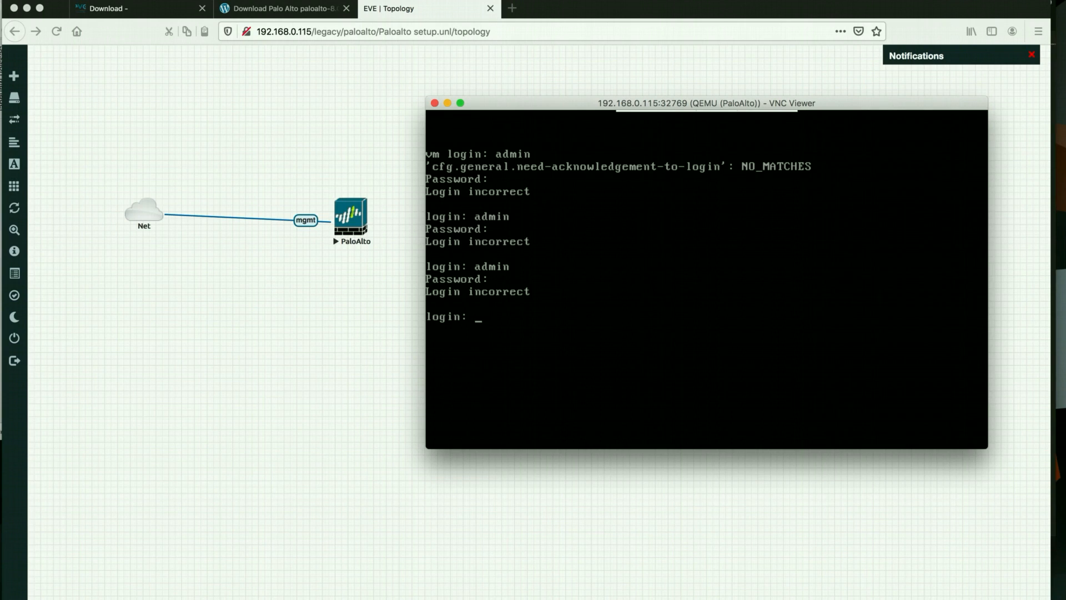
pyautogui.write('admin')
pyautogui.press('Return')
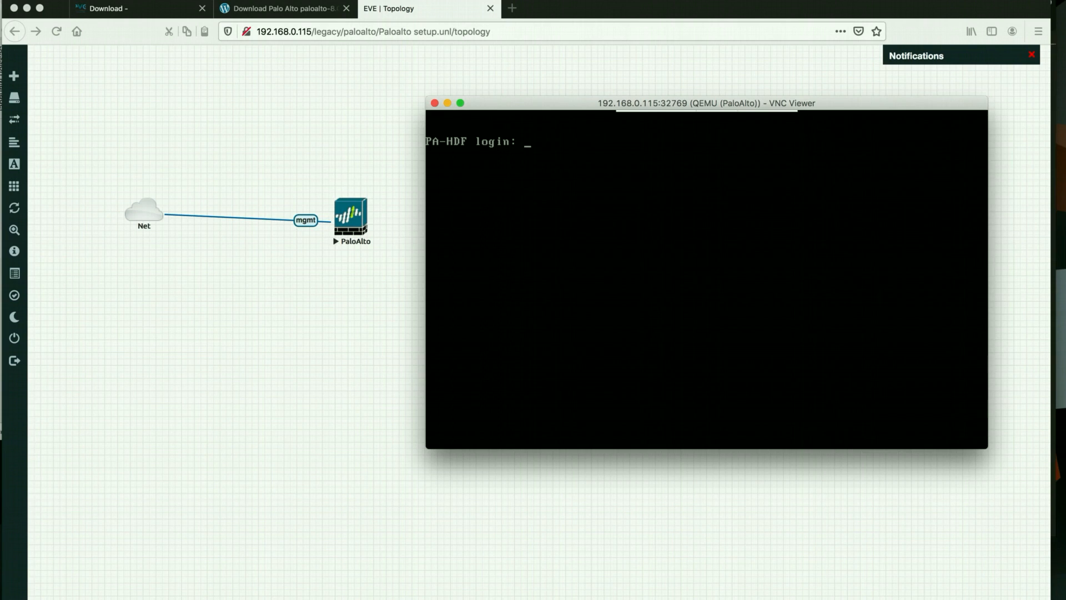
# Re-enter admin as the login name three more times at the console prompt
pyautogui.write('admin')
pyautogui.press('Return')
pyautogui.press('Return')
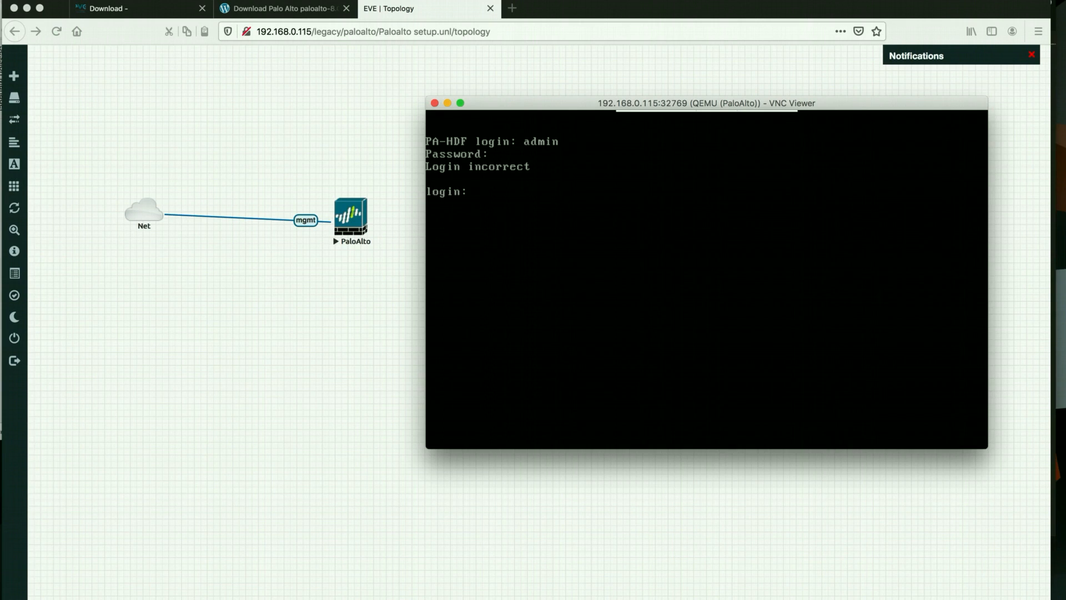
pyautogui.write('admin')
pyautogui.press('Return')
pyautogui.press('Return')
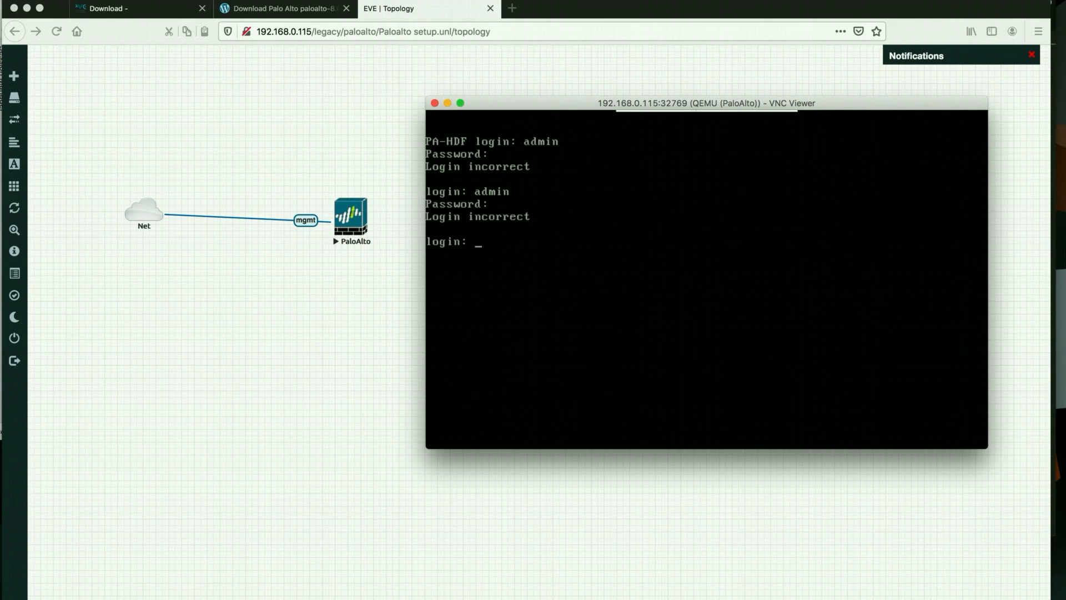
pyautogui.write('admin')
pyautogui.press('Return')
pyautogui.press('Return')
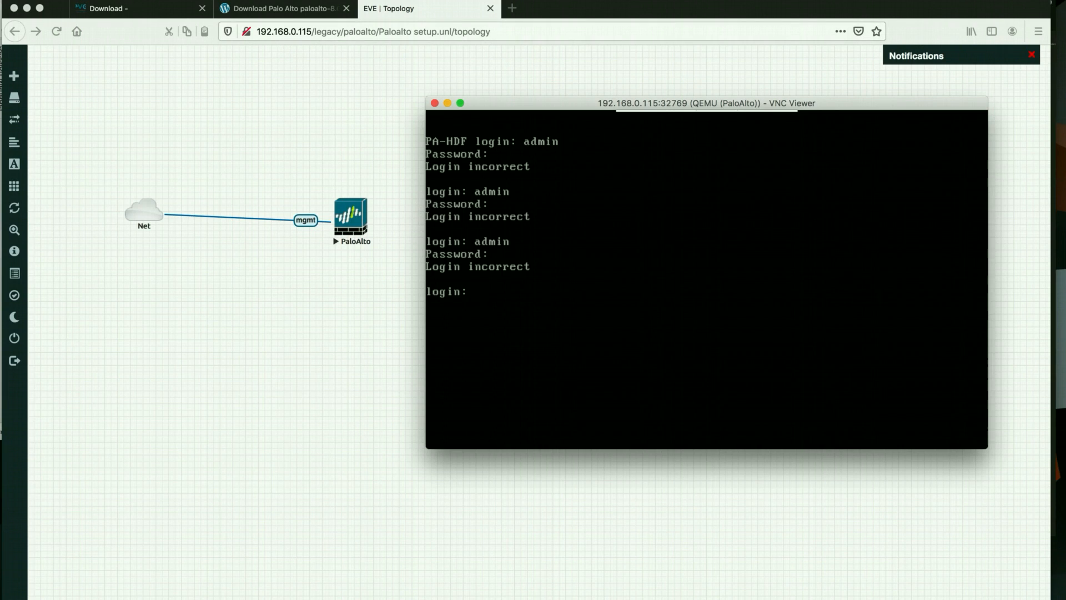
# Keep retrying admin and its password until login succeeds with DHCP address 192.168.0.107
pyautogui.write('admin')
pyautogui.press('Return')
pyautogui.write('admin')
pyautogui.press('Return')
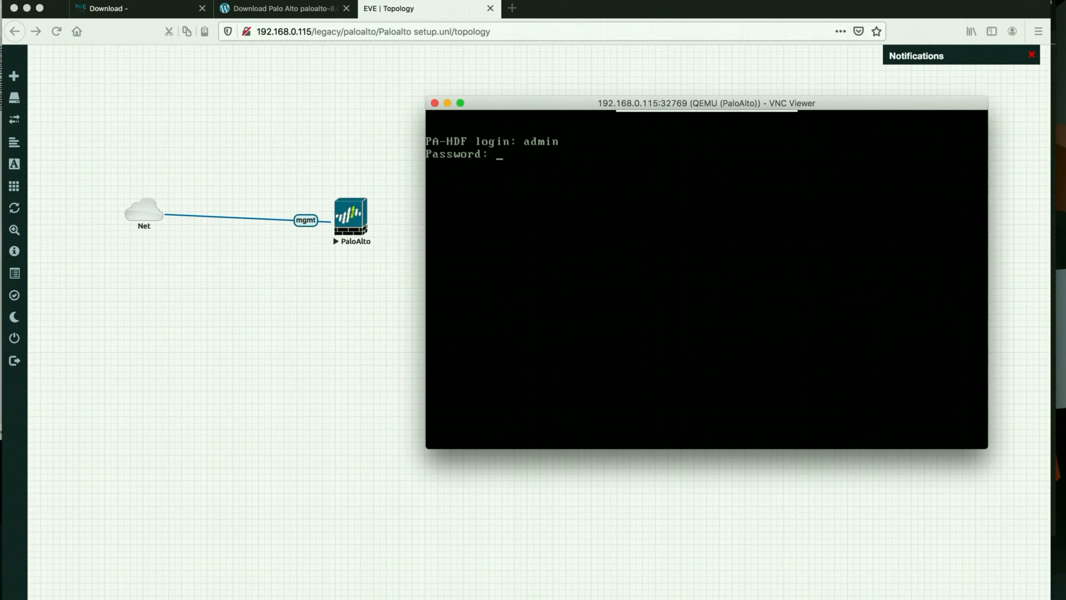
pyautogui.press('Return')
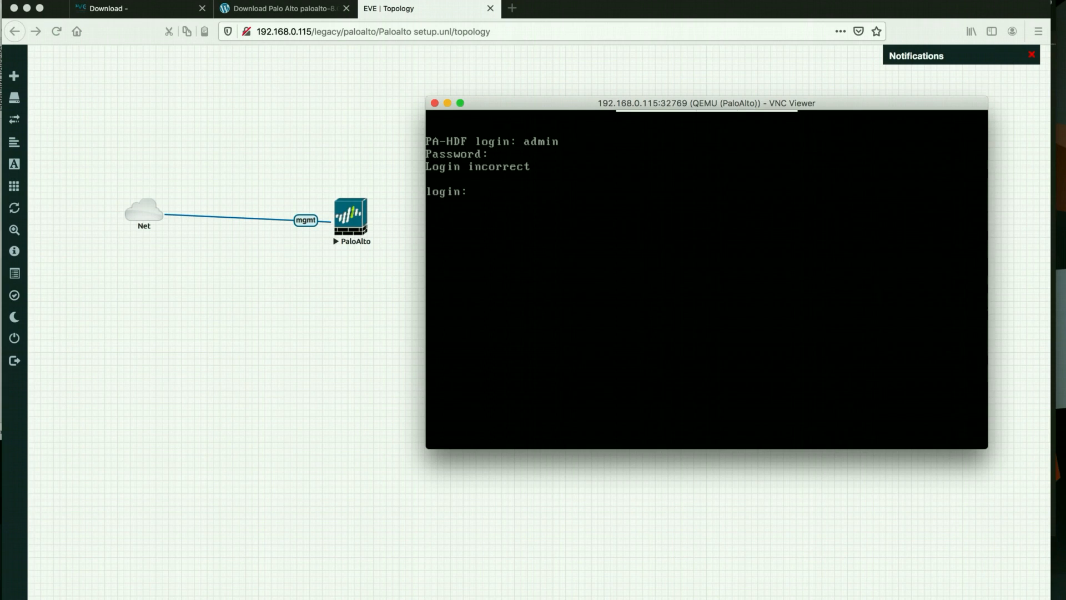
pyautogui.write('admin')
pyautogui.press('Return')
pyautogui.press('Return')
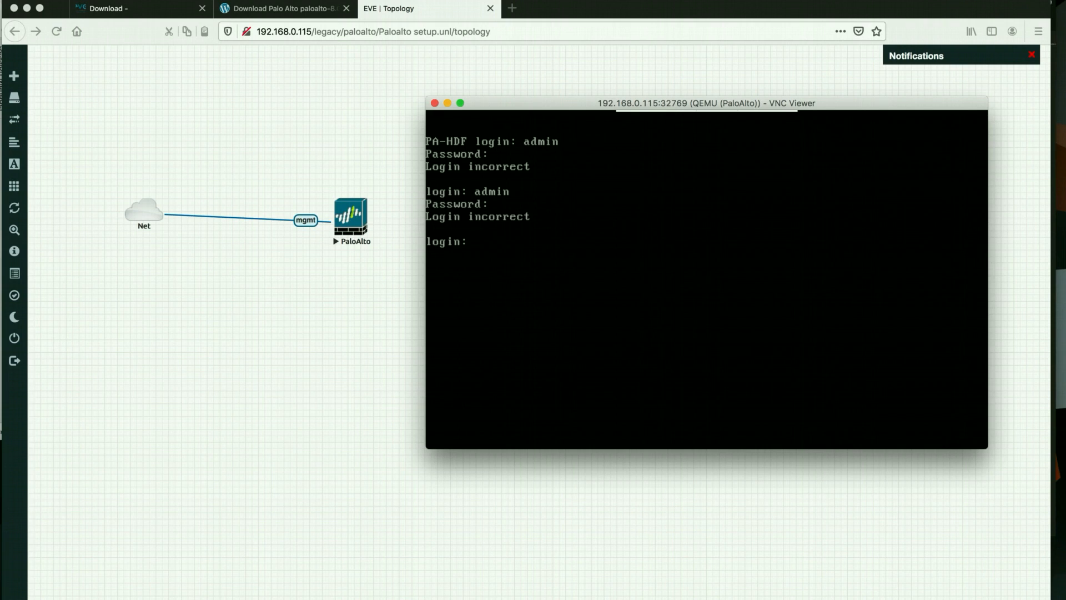
pyautogui.write('admin')
pyautogui.press('Return')
pyautogui.press('Return')
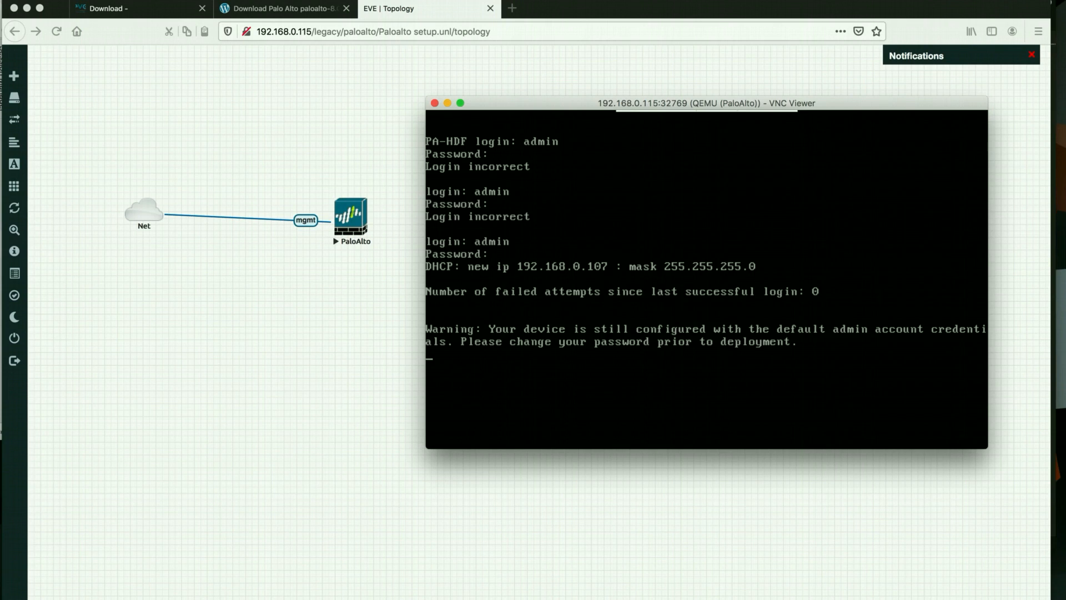
pyautogui.press('Return')
pyautogui.press('Return')
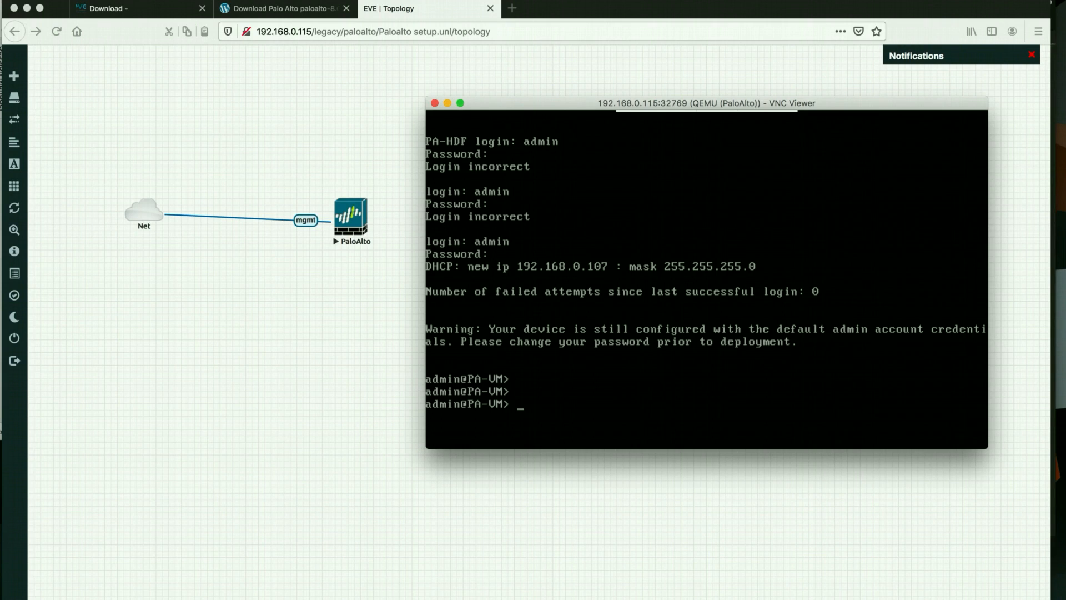
# Enlarge the console window and ping 192.168.0.1 from the firewall
pyautogui.moveTo(426, 449); pyautogui.dragTo(396, 455)
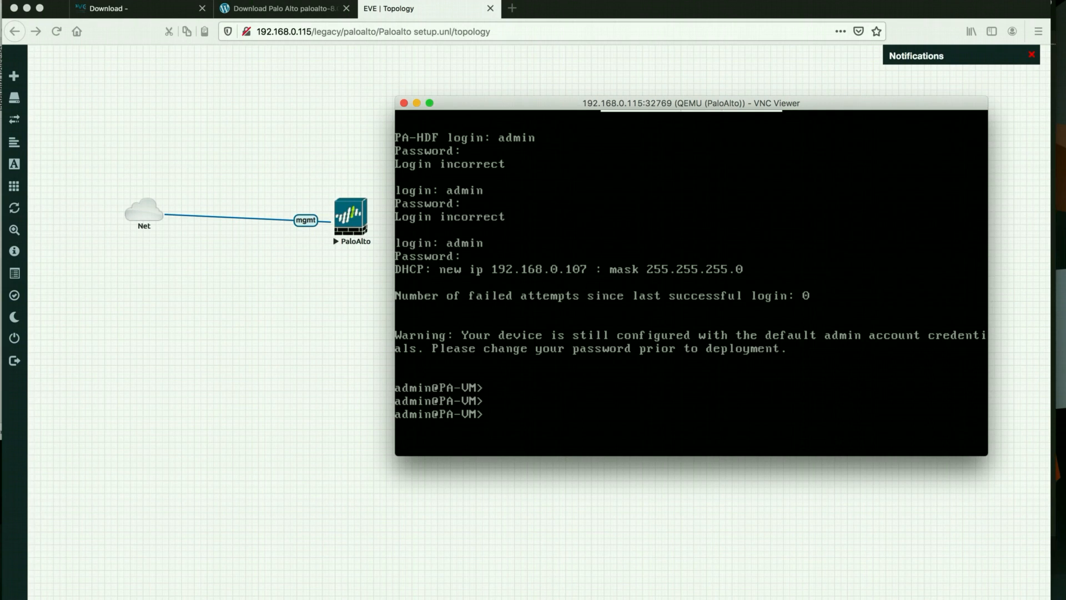
pyautogui.write('ping host 192.168.')
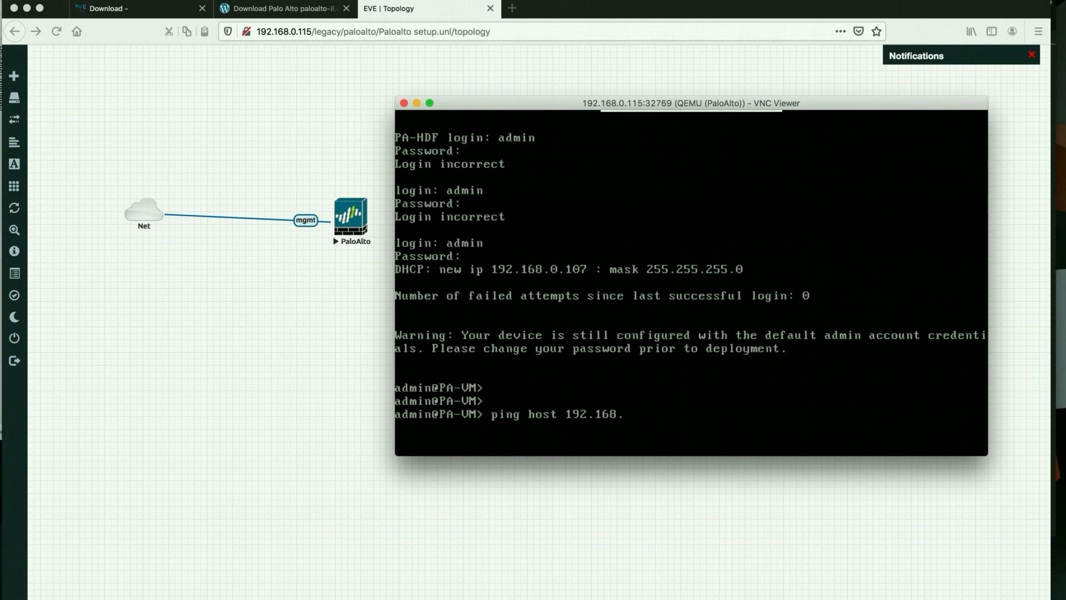
pyautogui.write('0.1')
pyautogui.press('Return')
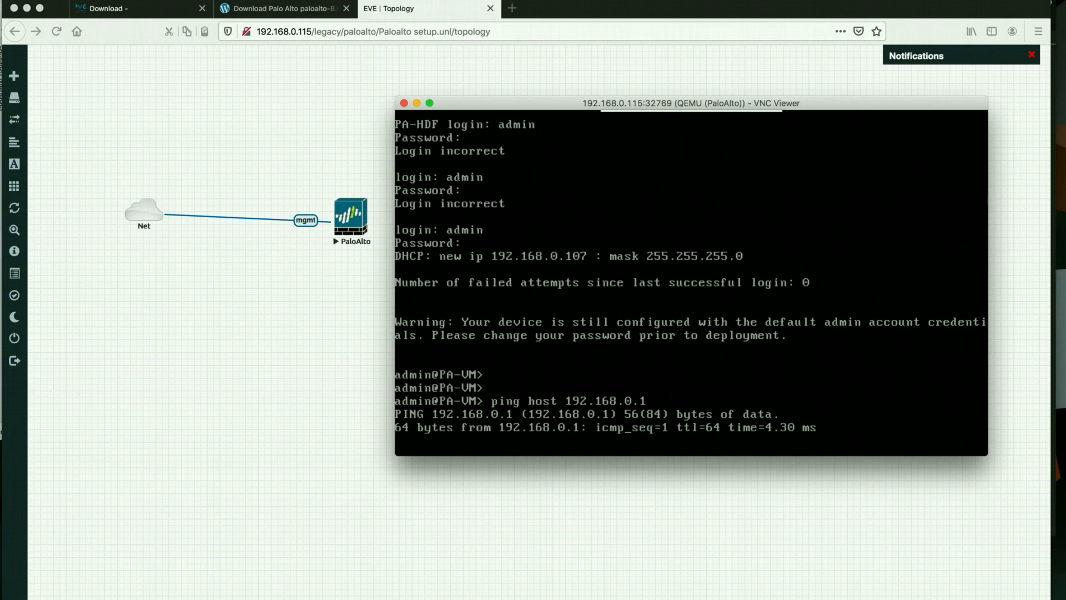
pyautogui.hotkey('ctrl', 'c')
# Ping 8.8.8.8 and then 192.168.0.115, stopping each with Ctrl+C
pyautogui.press('Return')
pyautogui.write('ping host')
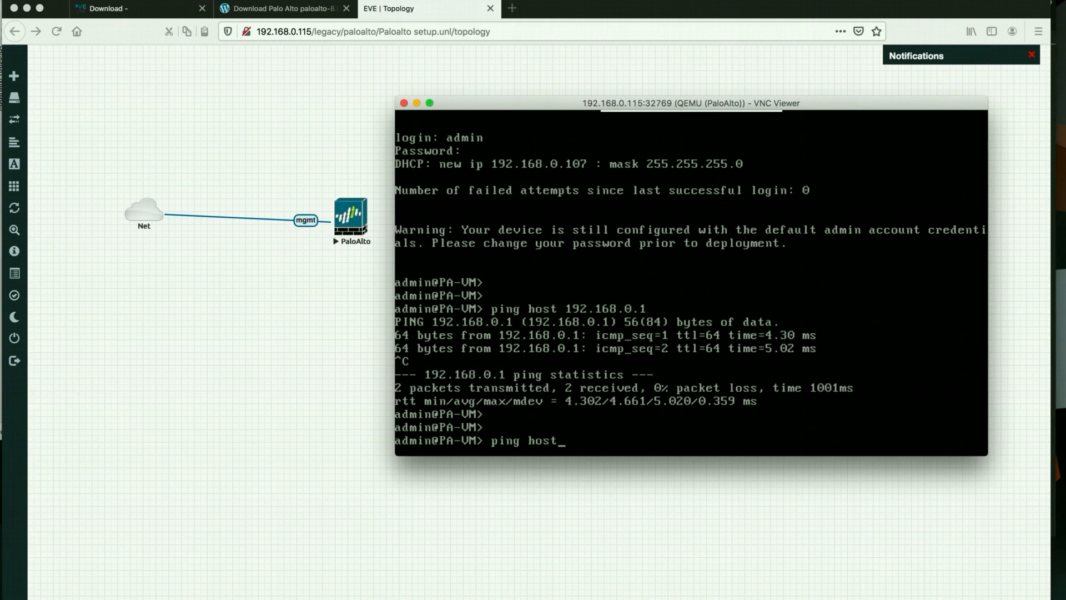
pyautogui.write(' 8.8.8.8')
pyautogui.press('Return')
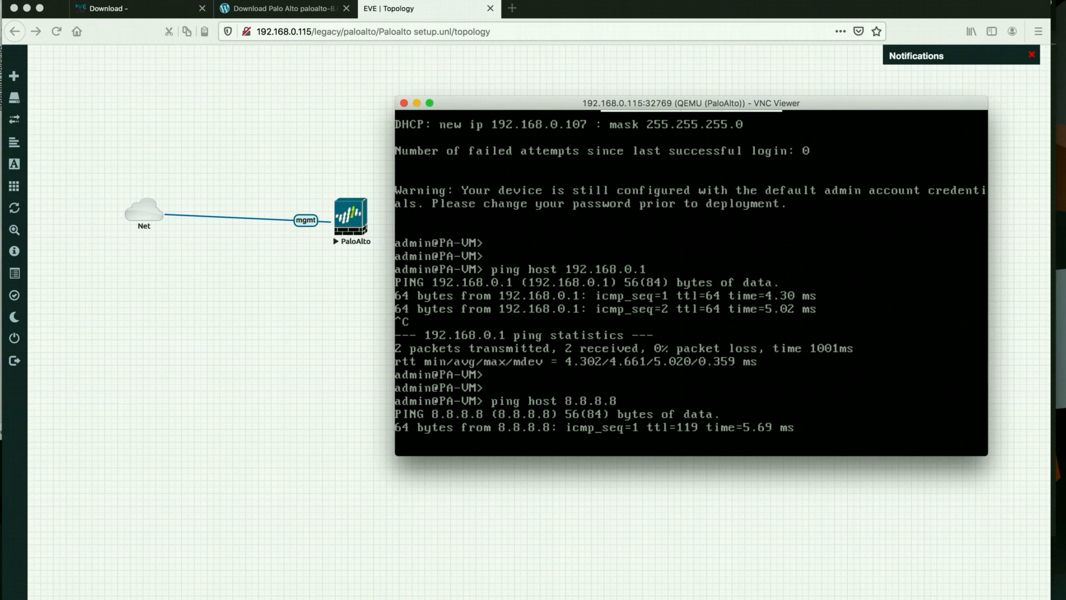
pyautogui.hotkey('ctrl', 'c')
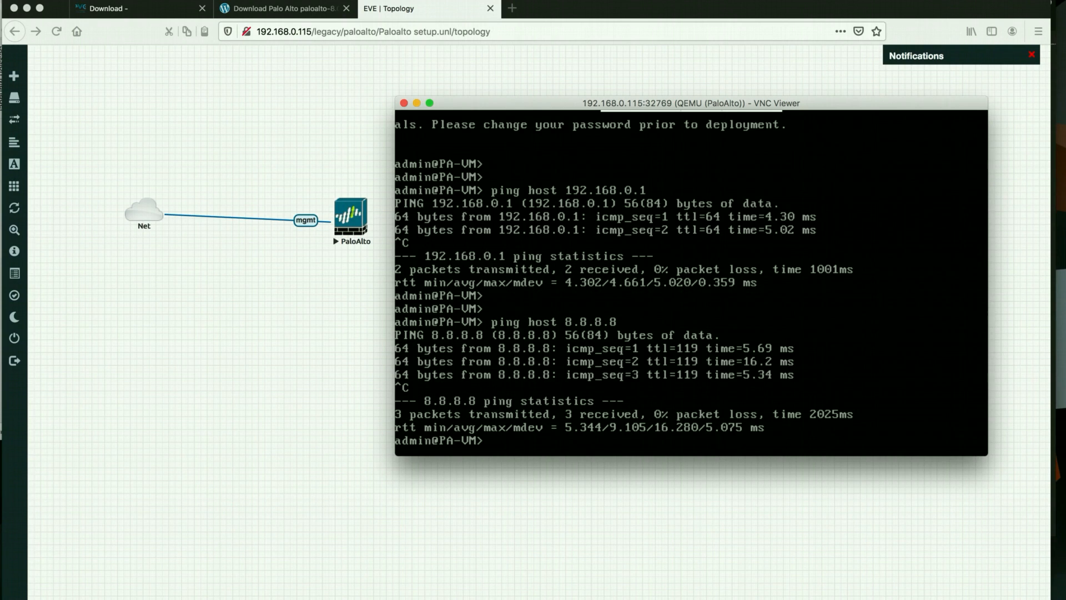
pyautogui.press('Return')
pyautogui.press('Return')
pyautogui.press('Return')
pyautogui.write('ping host 192.168')
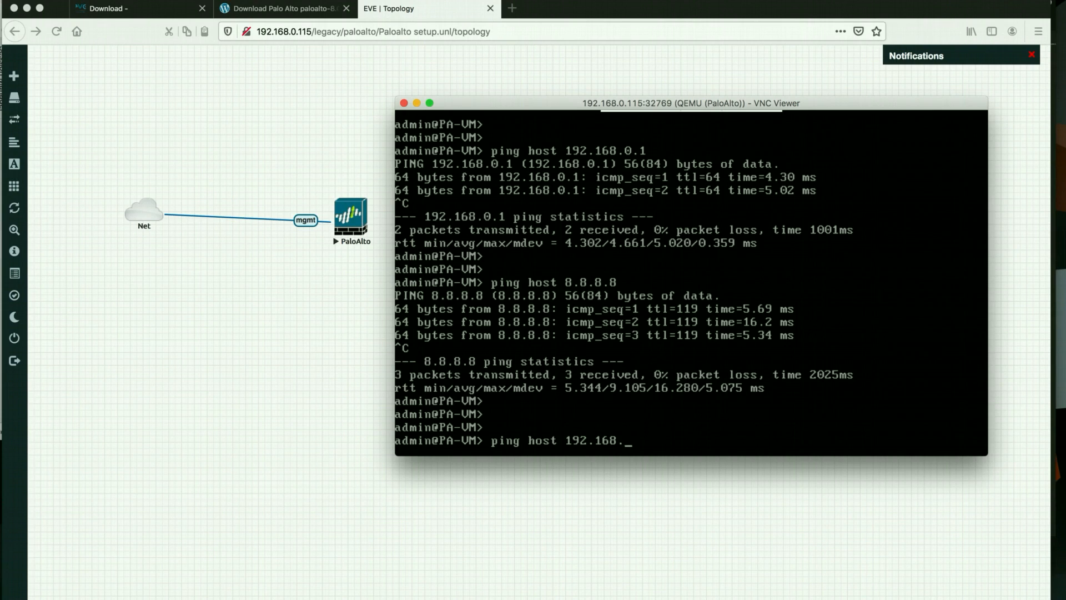
pyautogui.write('.0.115')
pyautogui.press('Return')
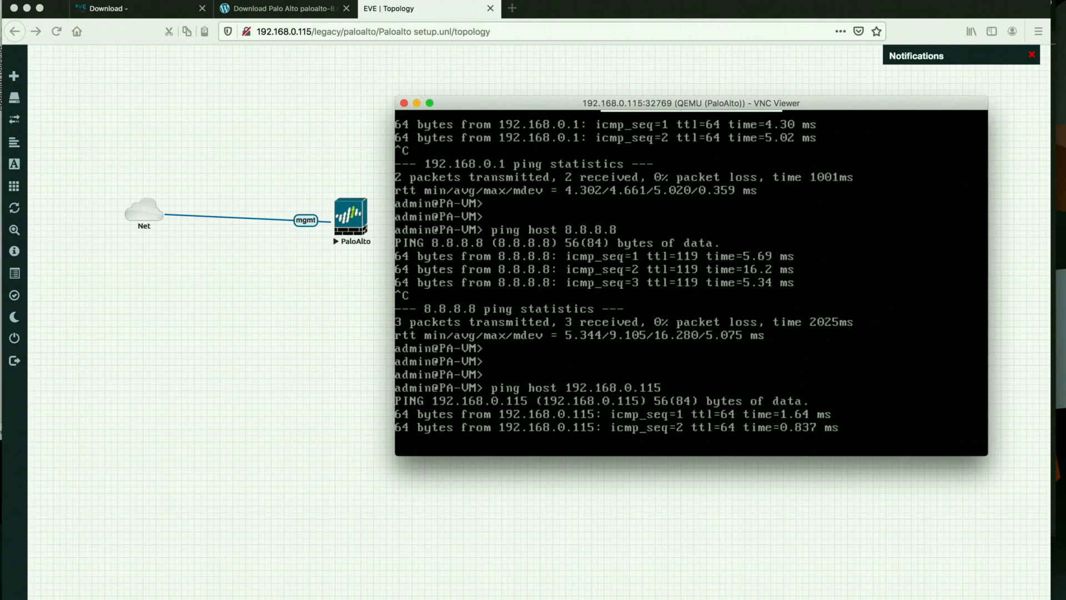
pyautogui.hotkey('ctrl', 'c')
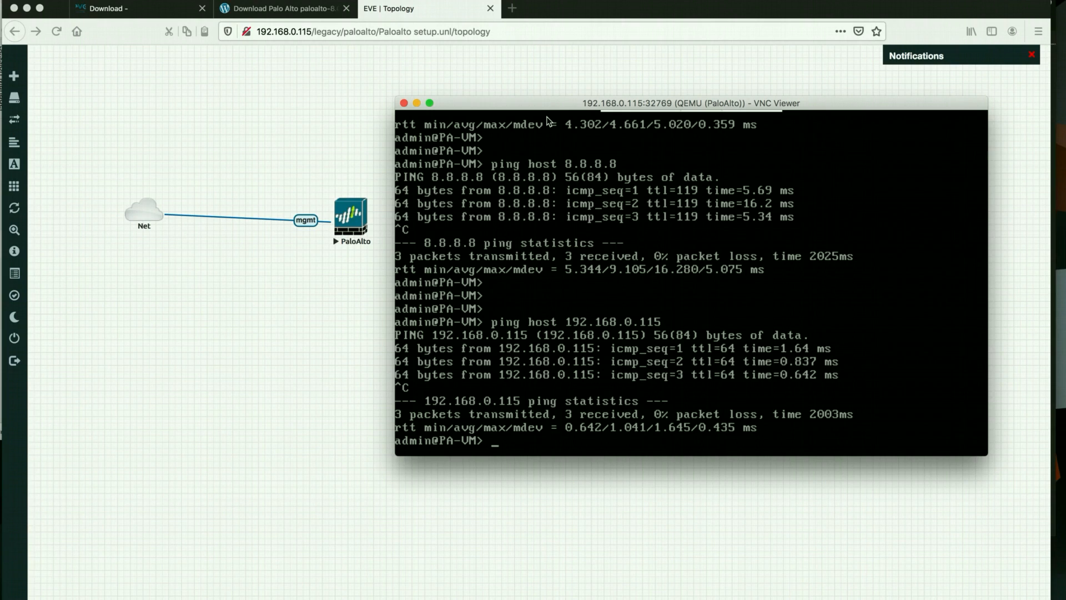
pyautogui.click(515, 12)
pyautogui.click(515, 12)
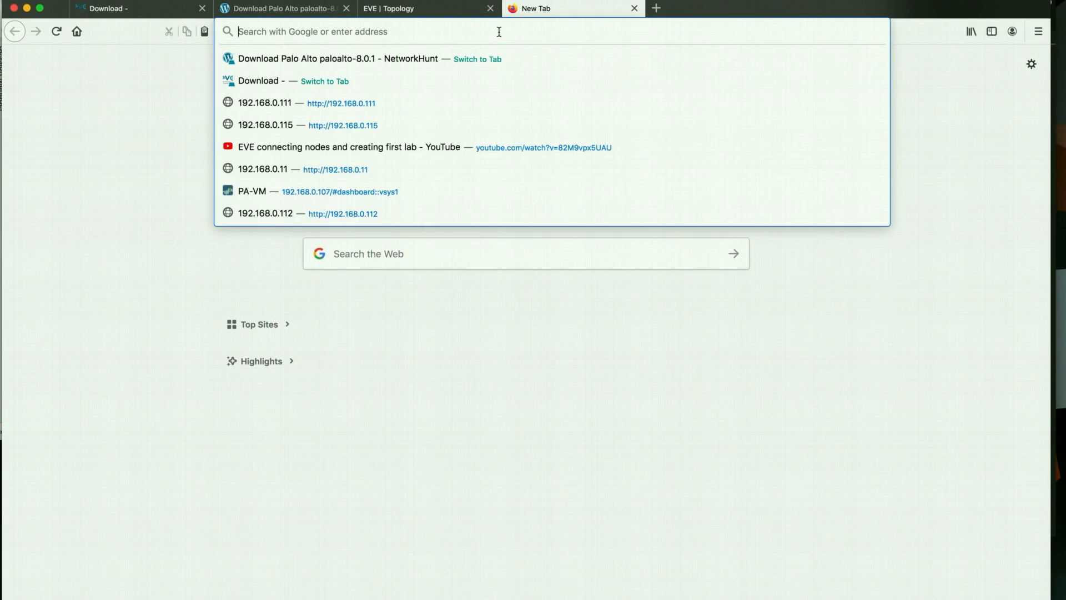
pyautogui.write('https://192.168.0.107')
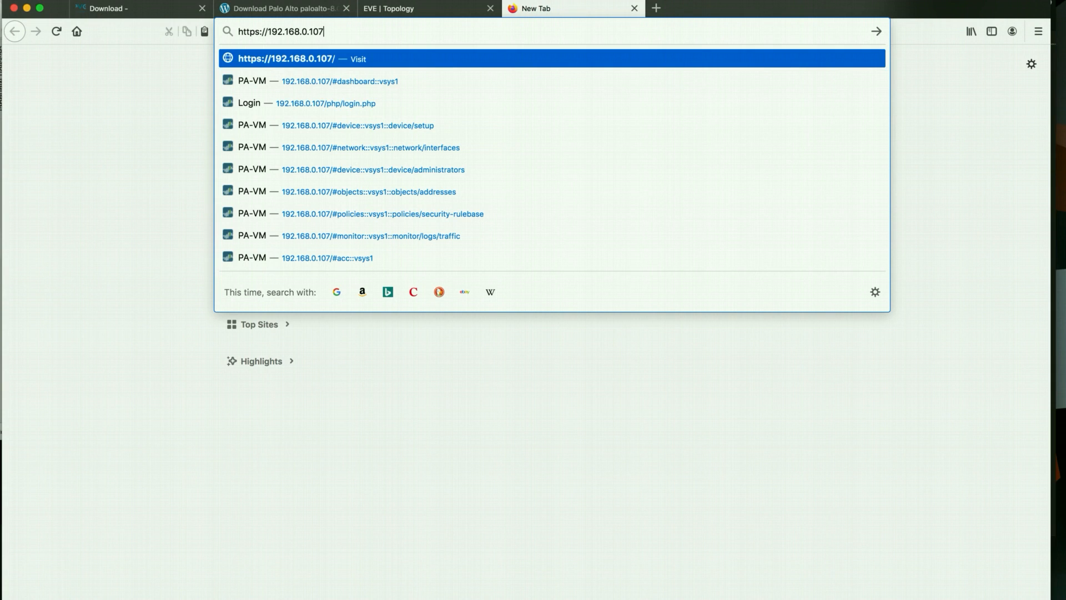
pyautogui.press('Return')
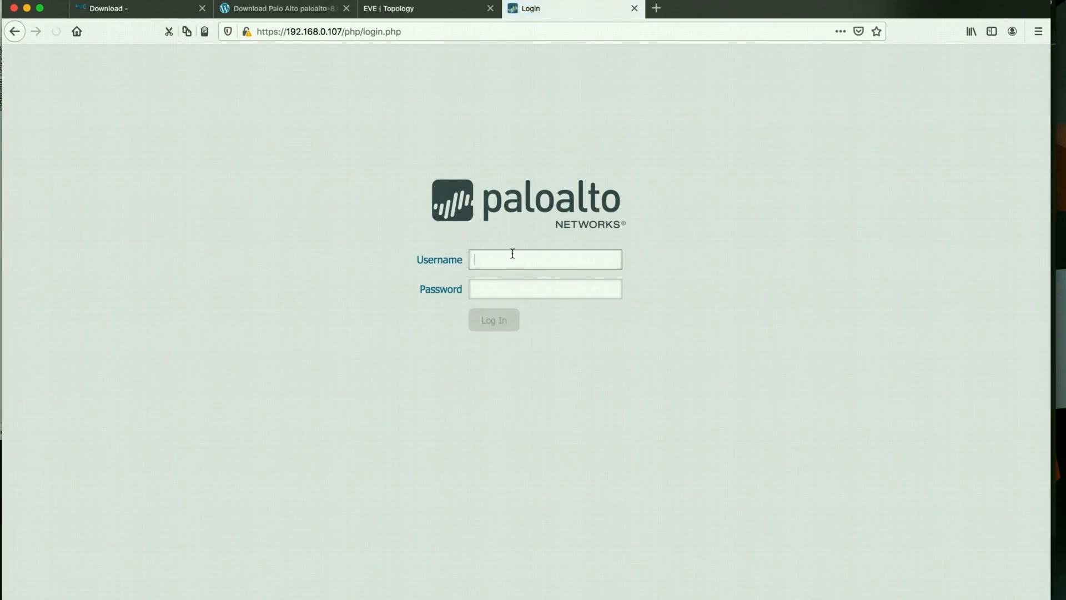
# Log in as admin with the password, decline saving it, and dismiss the default-credentials warning
pyautogui.write('admin')
pyautogui.press('Tab')
pyautogui.write('admin')
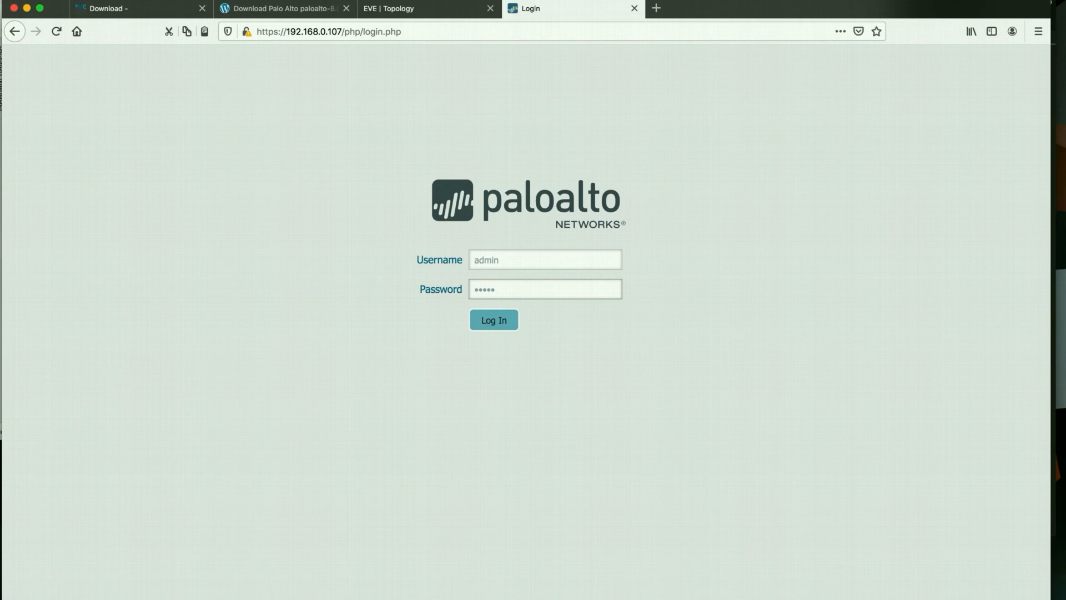
pyautogui.press('Return')
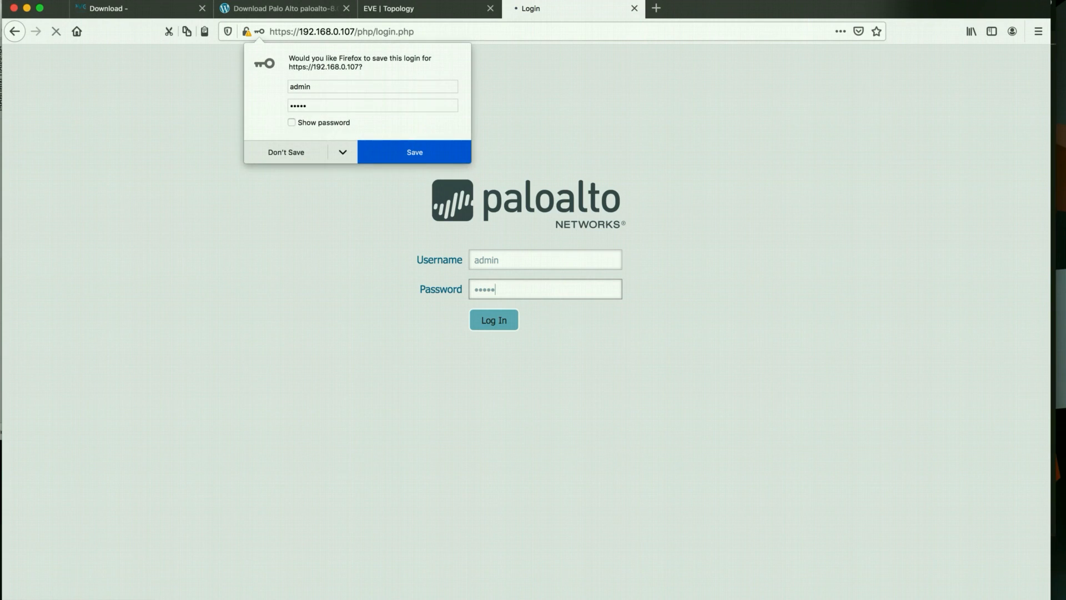
pyautogui.click(294, 157)
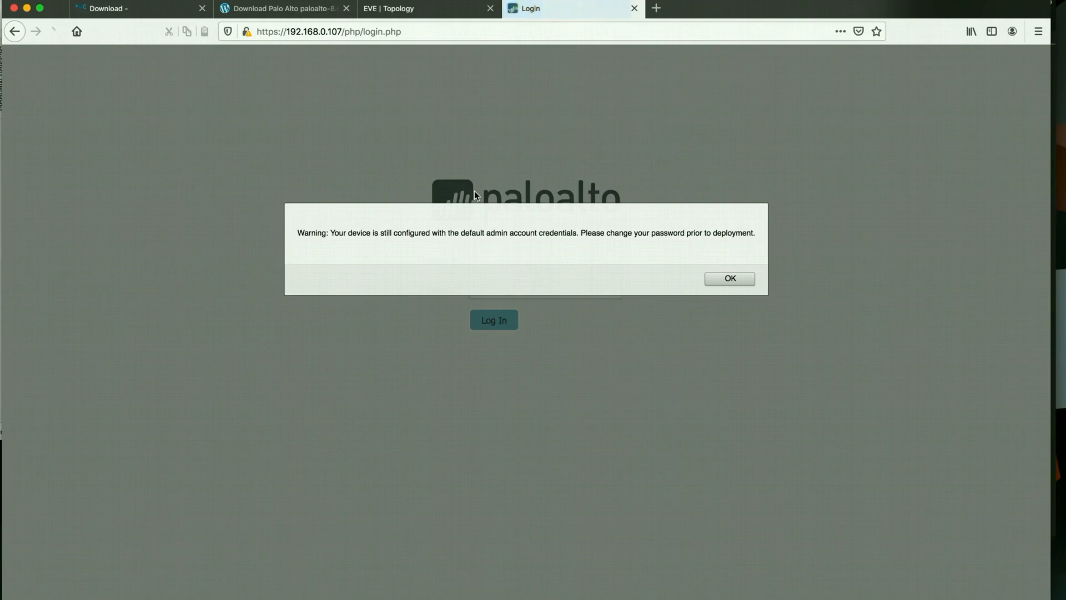
pyautogui.click(730, 278)
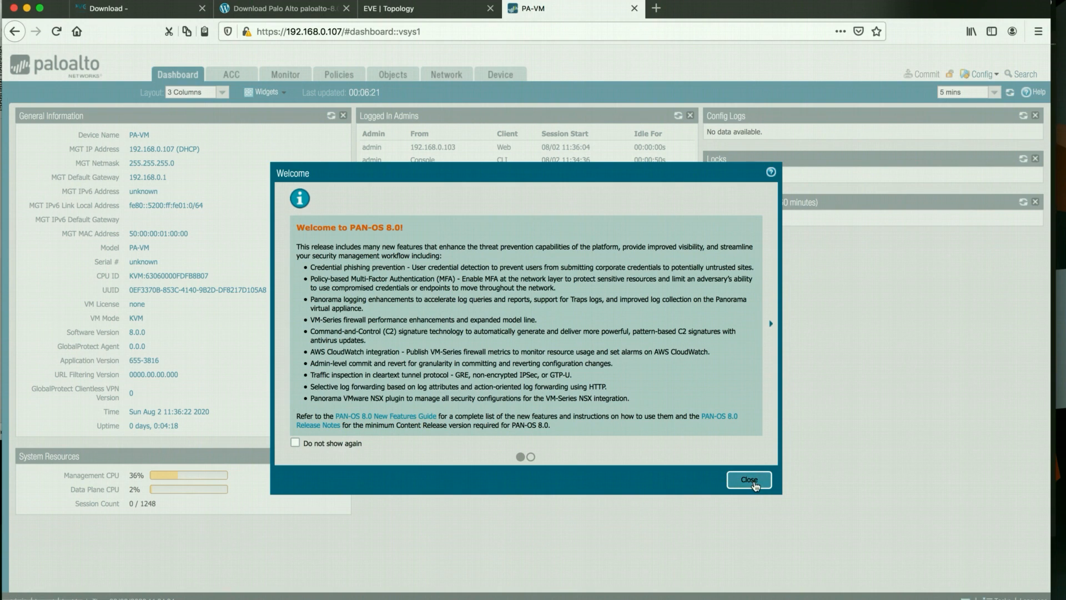
# Dismiss the PAN-OS 8.0 welcome, browse ACC, Monitor, Policies, Objects and Network, then return to Dashboard
pyautogui.click(751, 481)
pyautogui.click(229, 79)
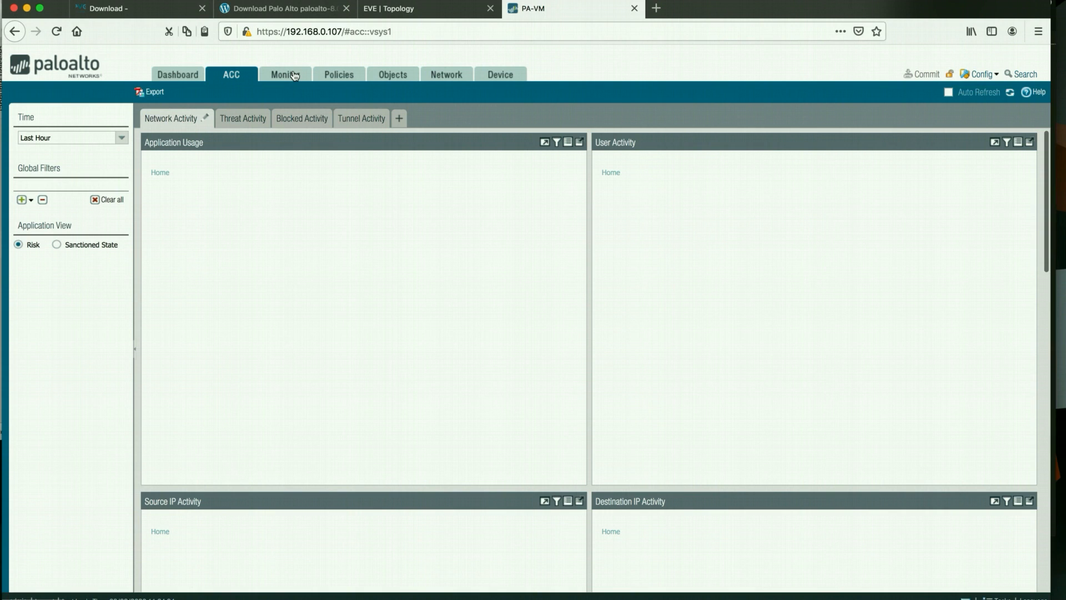
pyautogui.click(294, 76)
pyautogui.click(340, 74)
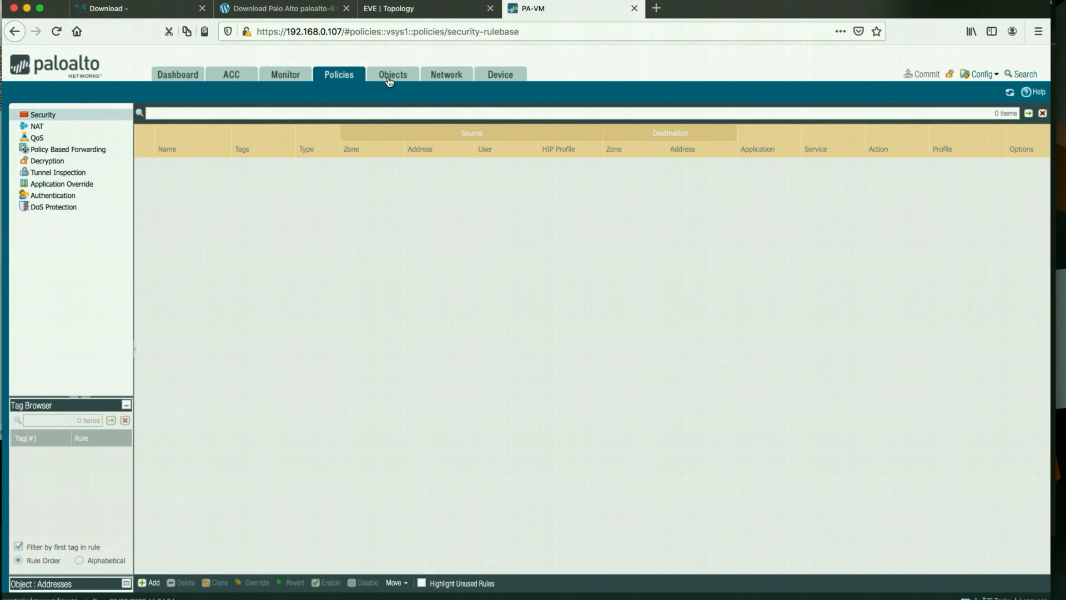
pyautogui.click(389, 78)
pyautogui.click(446, 75)
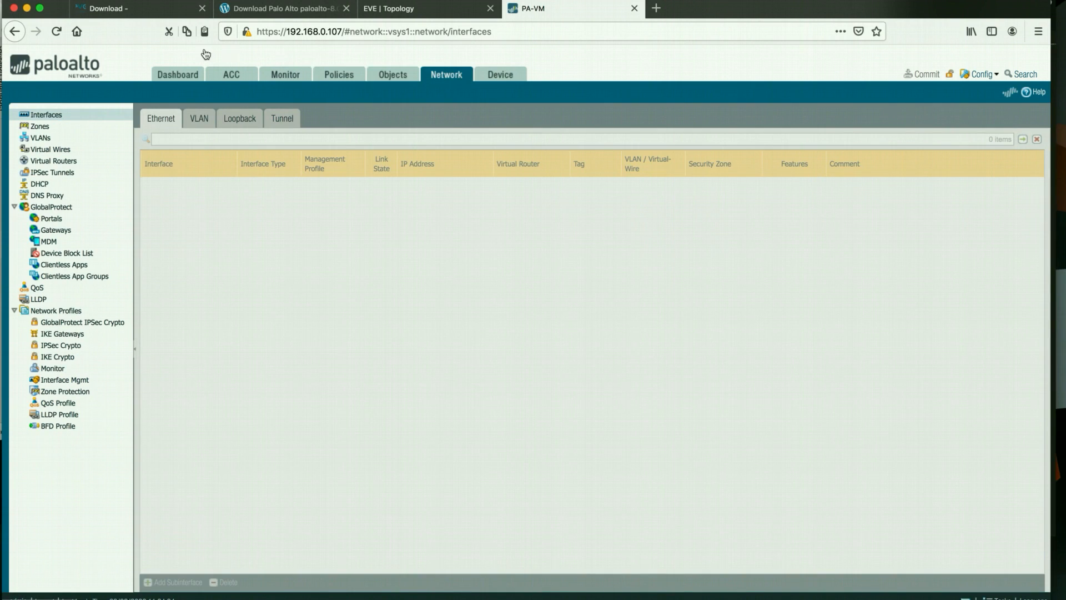
pyautogui.click(195, 78)
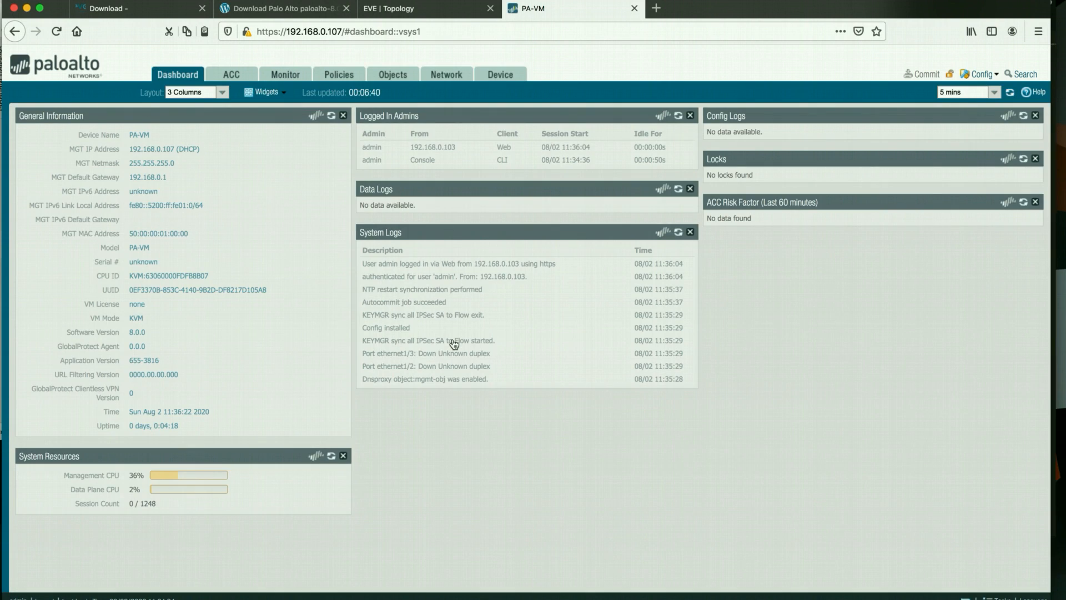